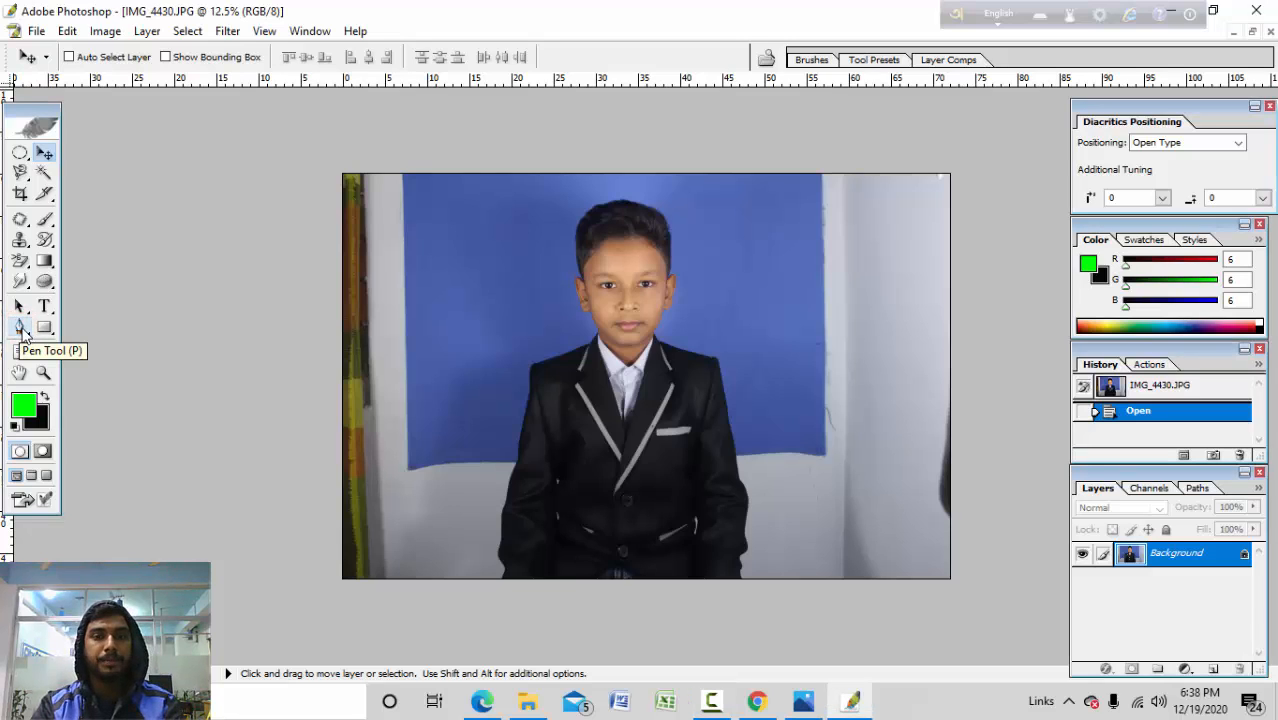
# Step: Inspect the boy's face, collar and jacket in the open photo
pyautogui.click(21, 329)
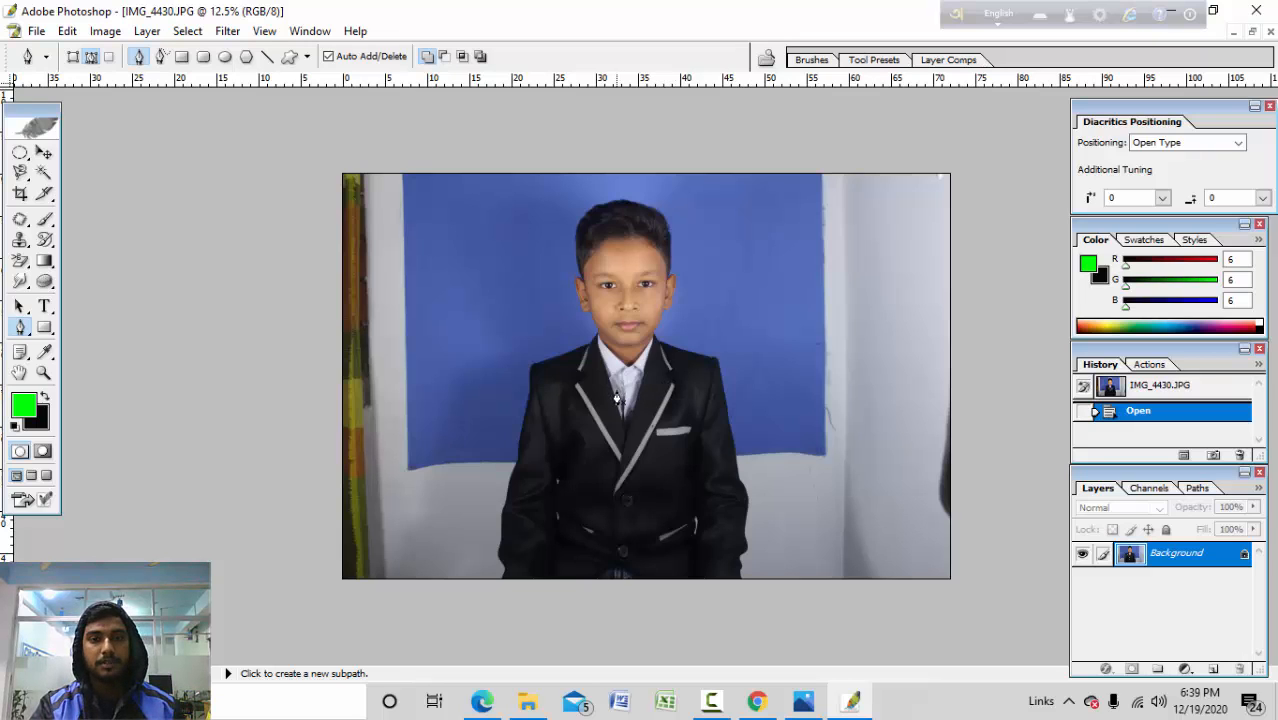
pyautogui.hotkey('ctrl', 'space')
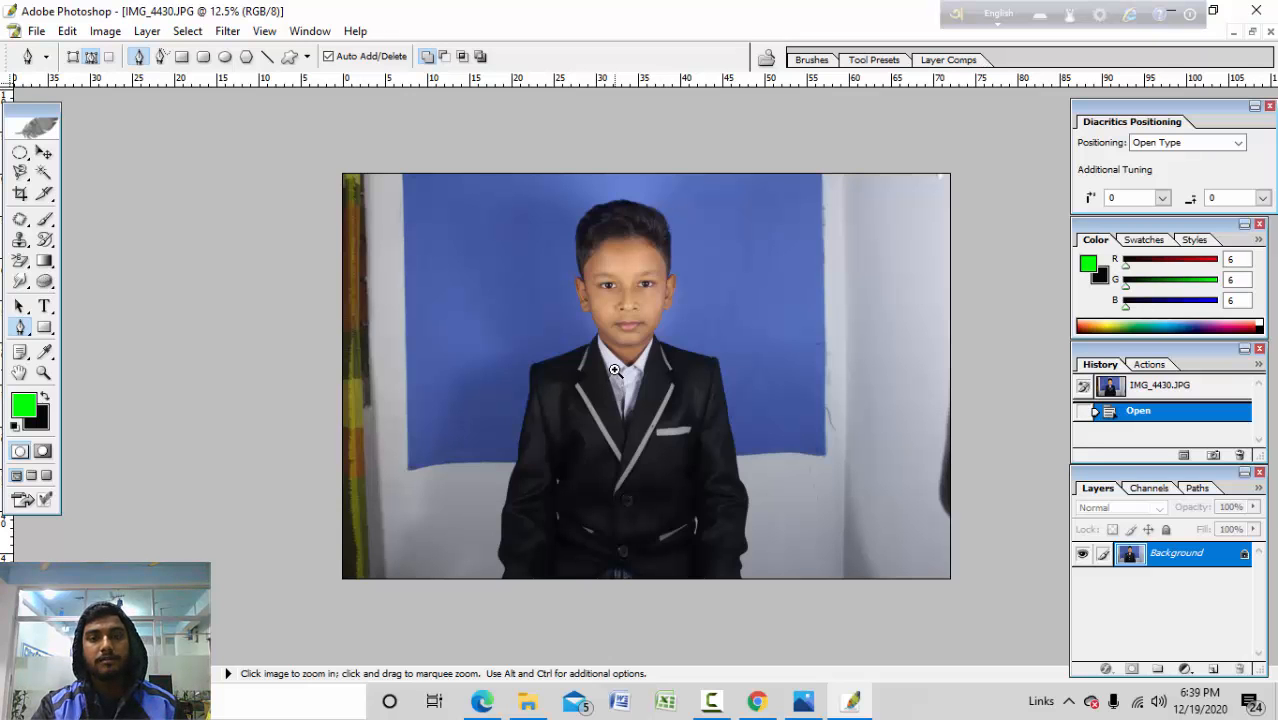
pyautogui.click(615, 370)
pyautogui.click(614, 369)
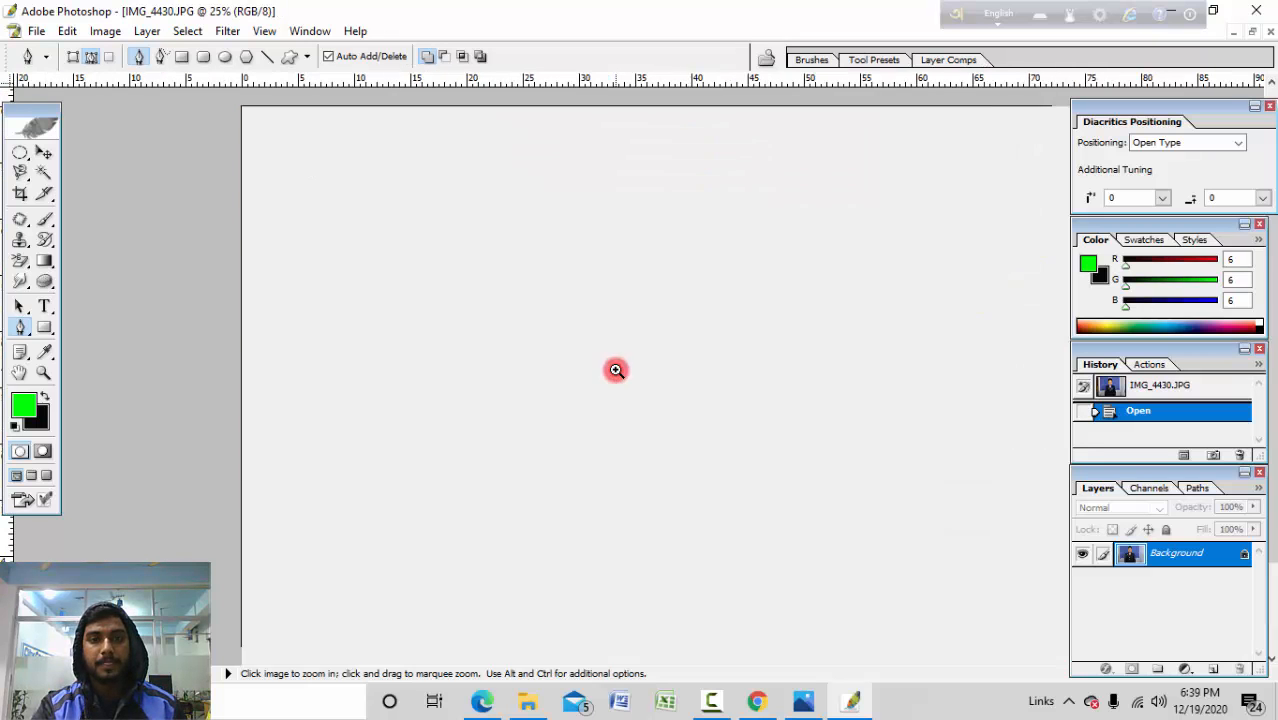
pyautogui.click(613, 368)
pyautogui.moveTo(596, 296); pyautogui.dragTo(591, 525)
pyautogui.moveTo(596, 468); pyautogui.dragTo(613, 346)
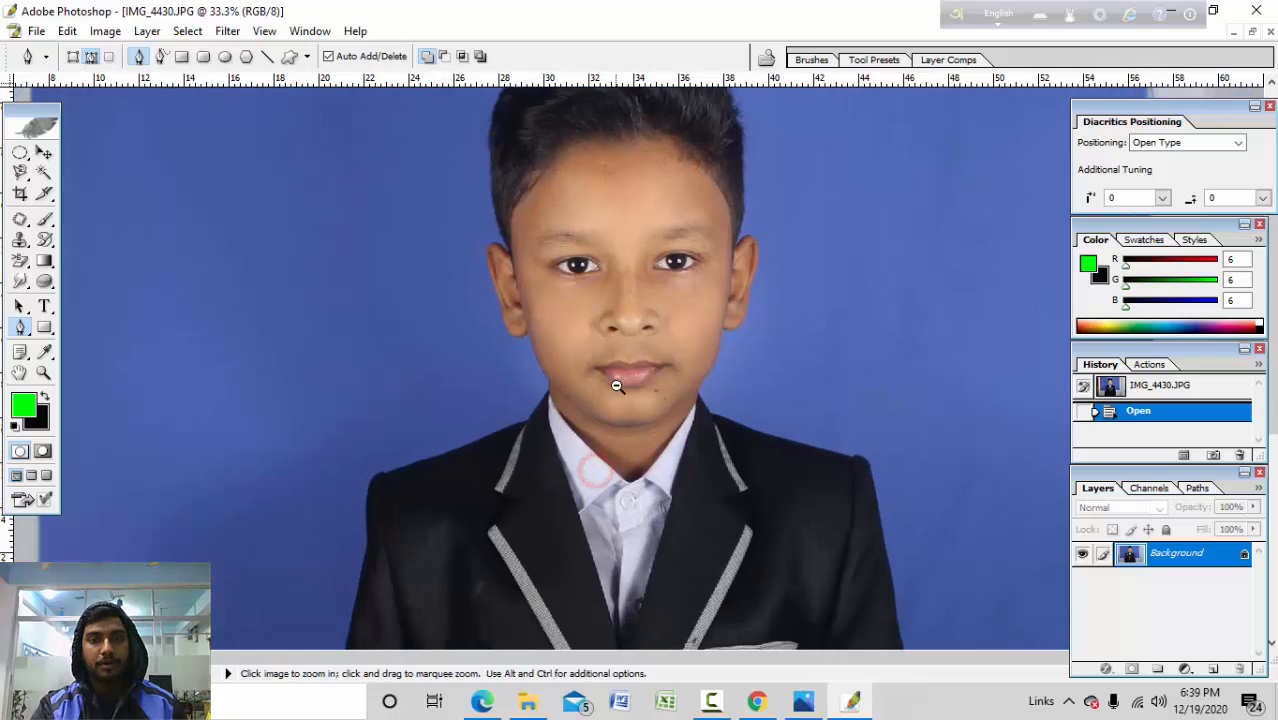
pyautogui.keyDown('ctrl'); pyautogui.keyDown('alt'); pyautogui.click(617, 387); pyautogui.keyUp('alt'); pyautogui.keyUp('ctrl')
pyautogui.moveTo(680, 387); pyautogui.dragTo(670, 428)
pyautogui.keyDown('ctrl'); pyautogui.keyDown('alt'); pyautogui.click(653, 428); pyautogui.keyUp('alt'); pyautogui.keyUp('ctrl')
pyautogui.keyDown('ctrl'); pyautogui.click(652, 405); pyautogui.keyUp('ctrl')
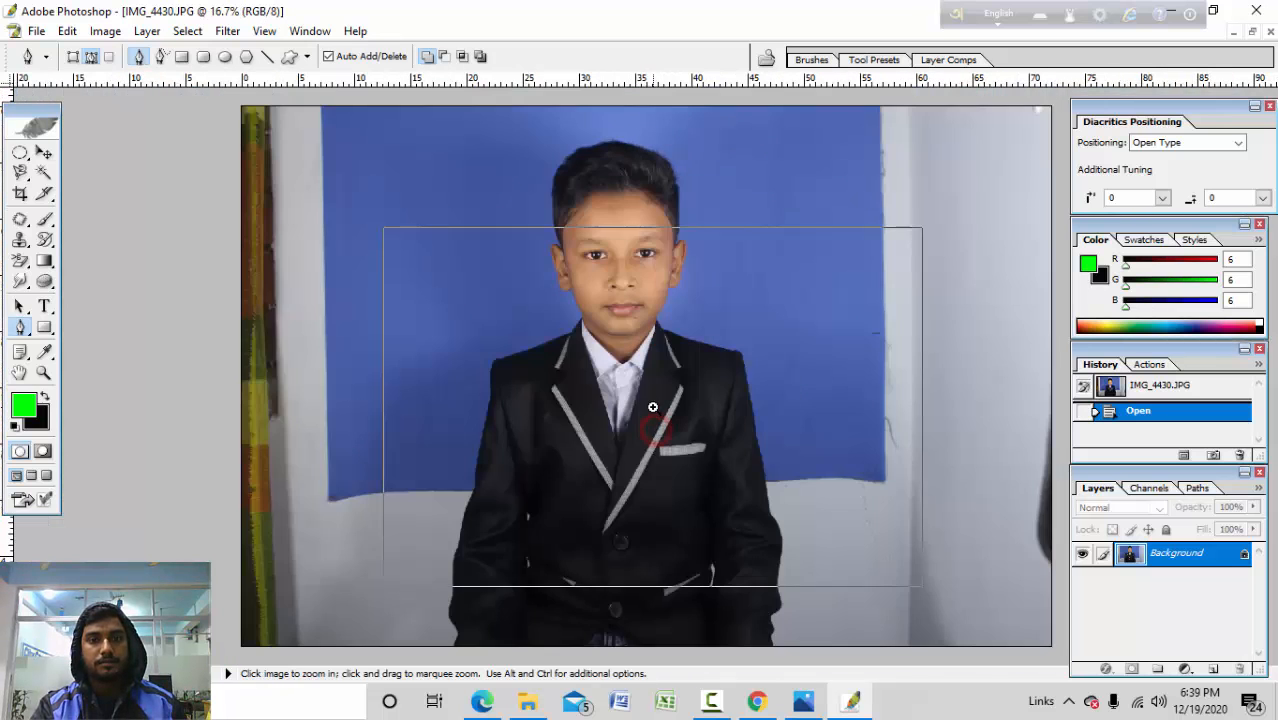
pyautogui.keyDown('ctrl'); pyautogui.keyDown('alt'); pyautogui.click(619, 300); pyautogui.keyUp('alt'); pyautogui.keyUp('ctrl')
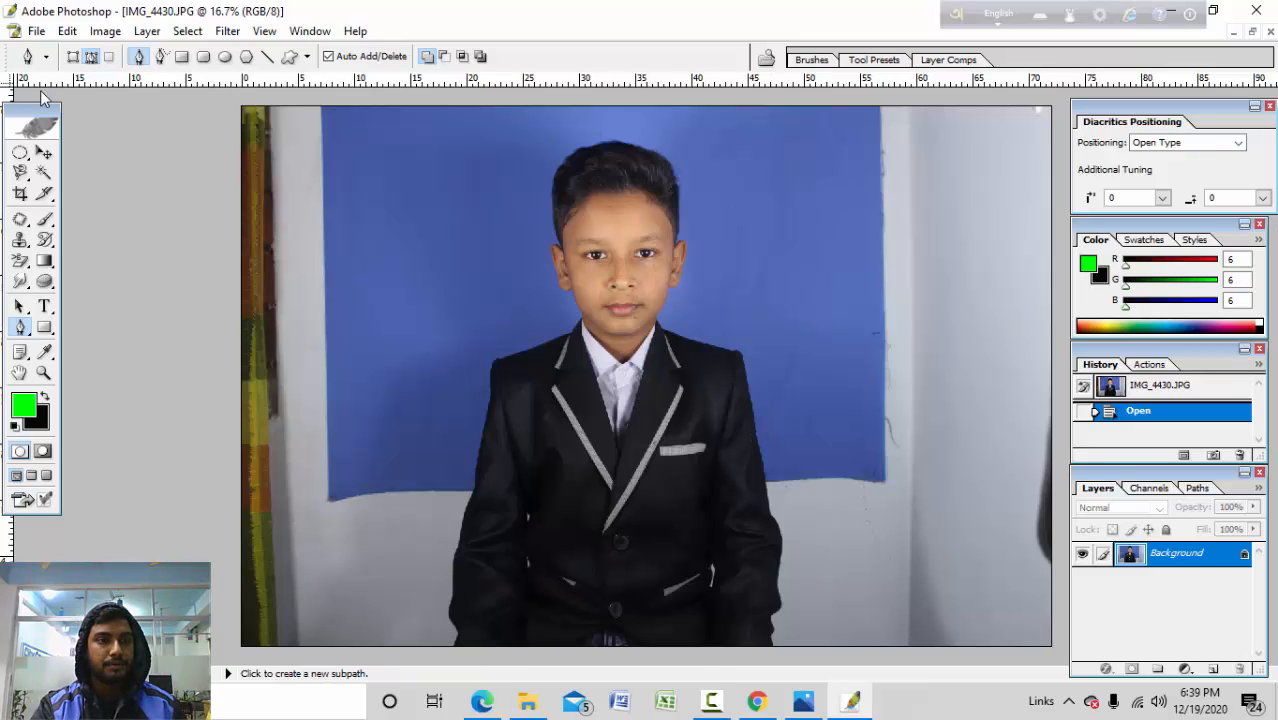
# Step: Configure the Crop tool with a width of 1.5 in, a height of 1.89 in and a resolution of 300 pixels/inch
pyautogui.click(20, 194)
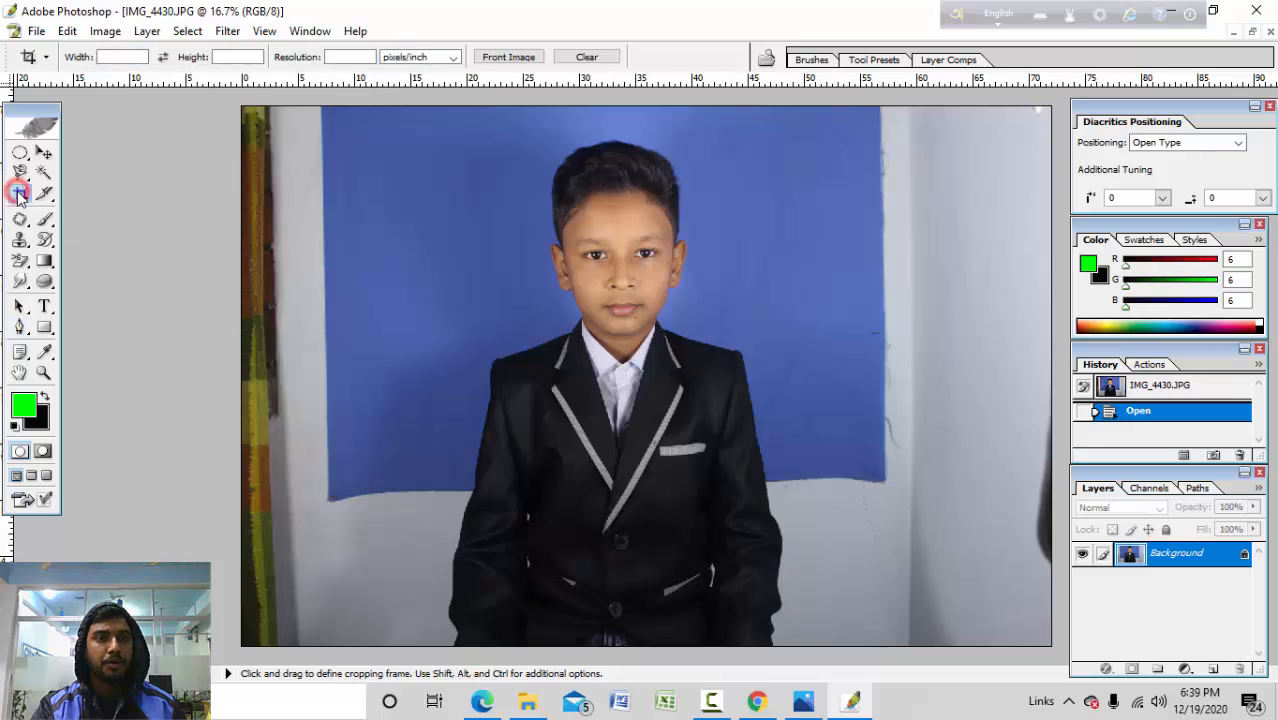
pyautogui.click(131, 57)
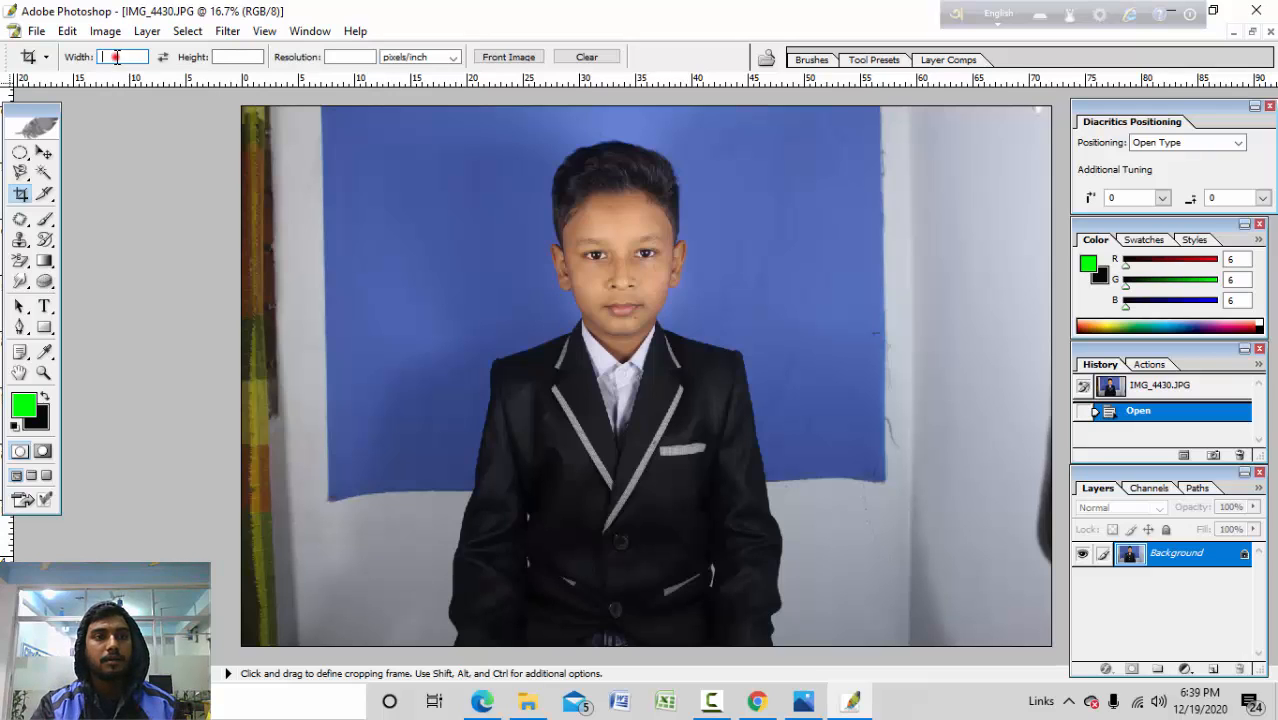
pyautogui.click(117, 57)
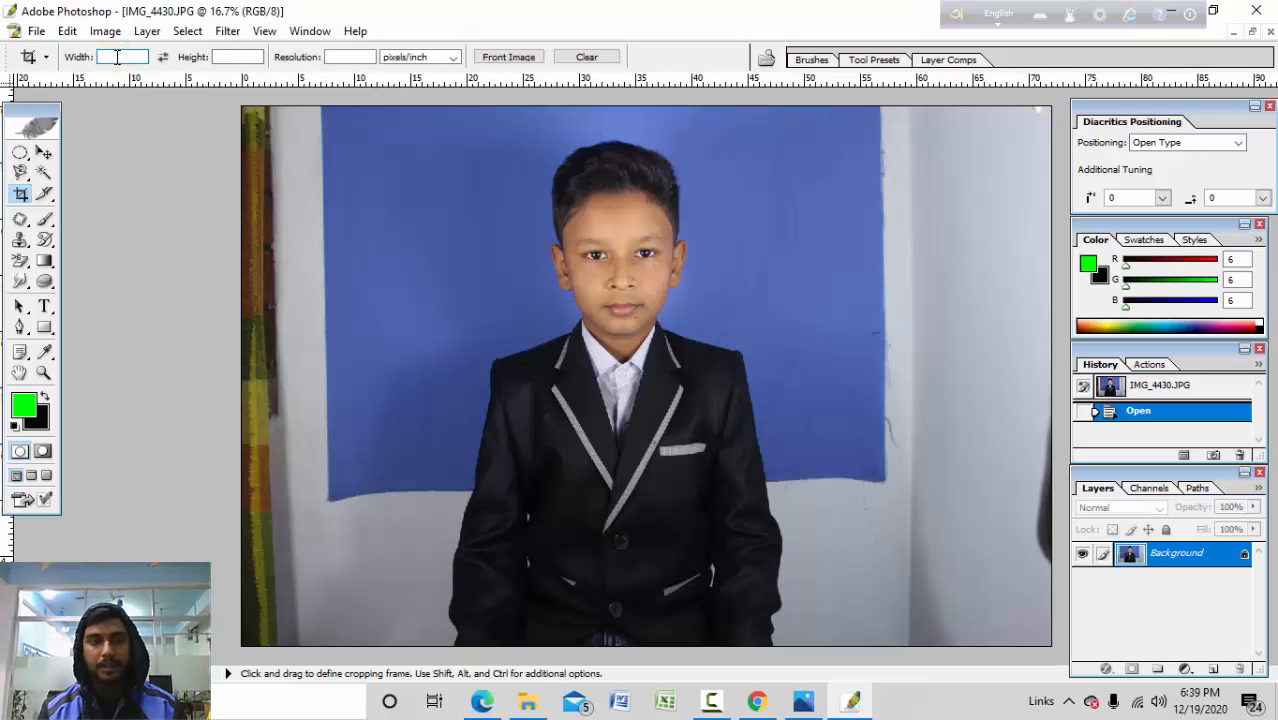
pyautogui.write('1')
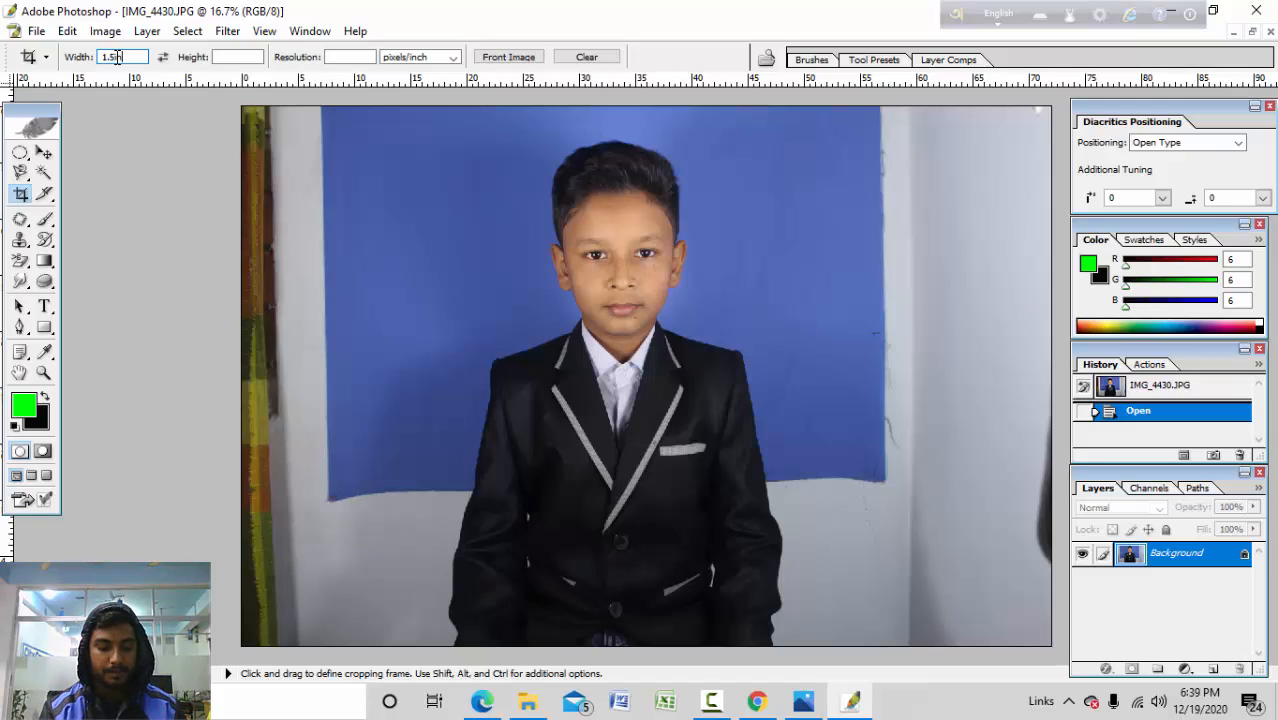
pyautogui.write('.5 in')
pyautogui.press('Tab')
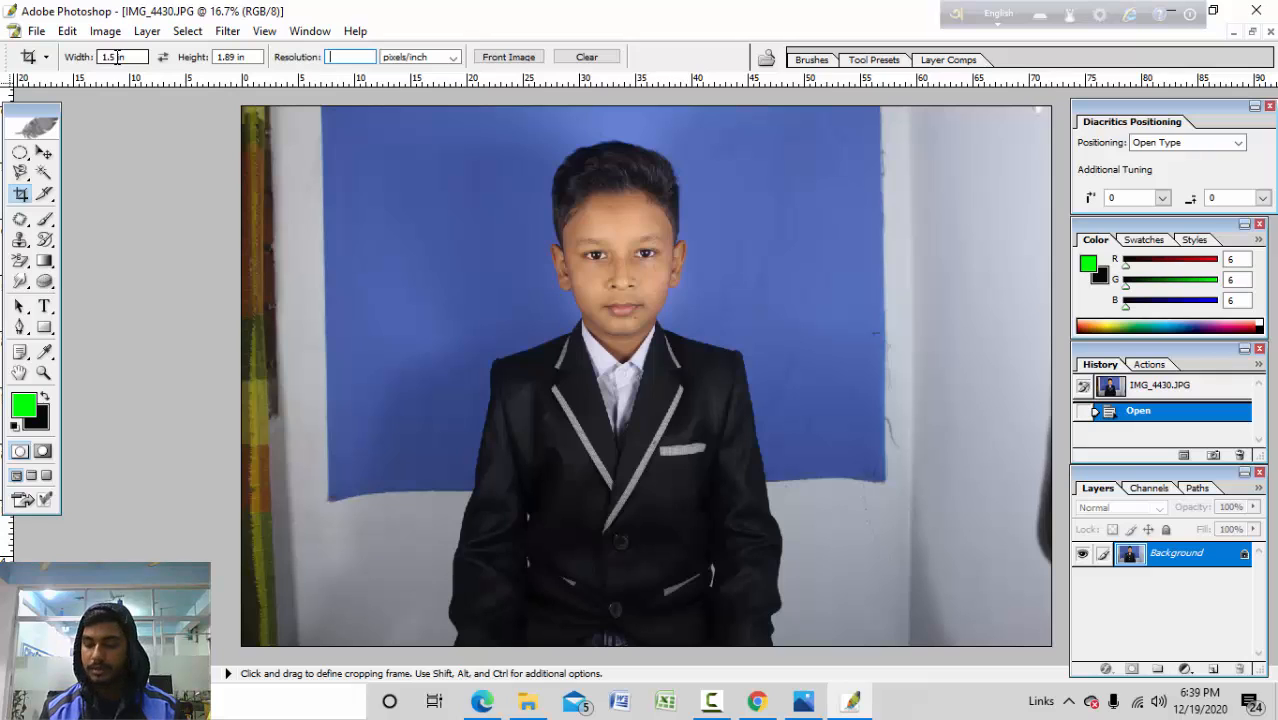
pyautogui.click(117, 57)
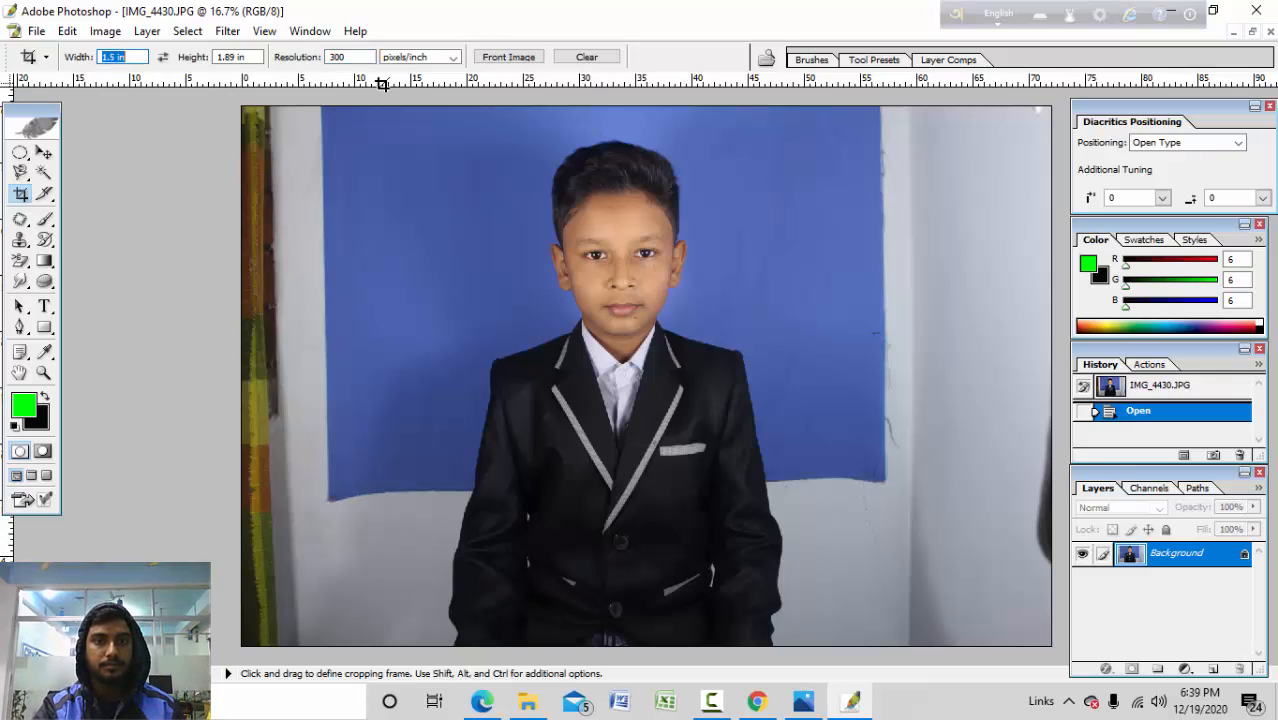
# Step: Crop the photo to a tight frame around the boy's head and shoulders, centred on his face
pyautogui.click(21, 194)
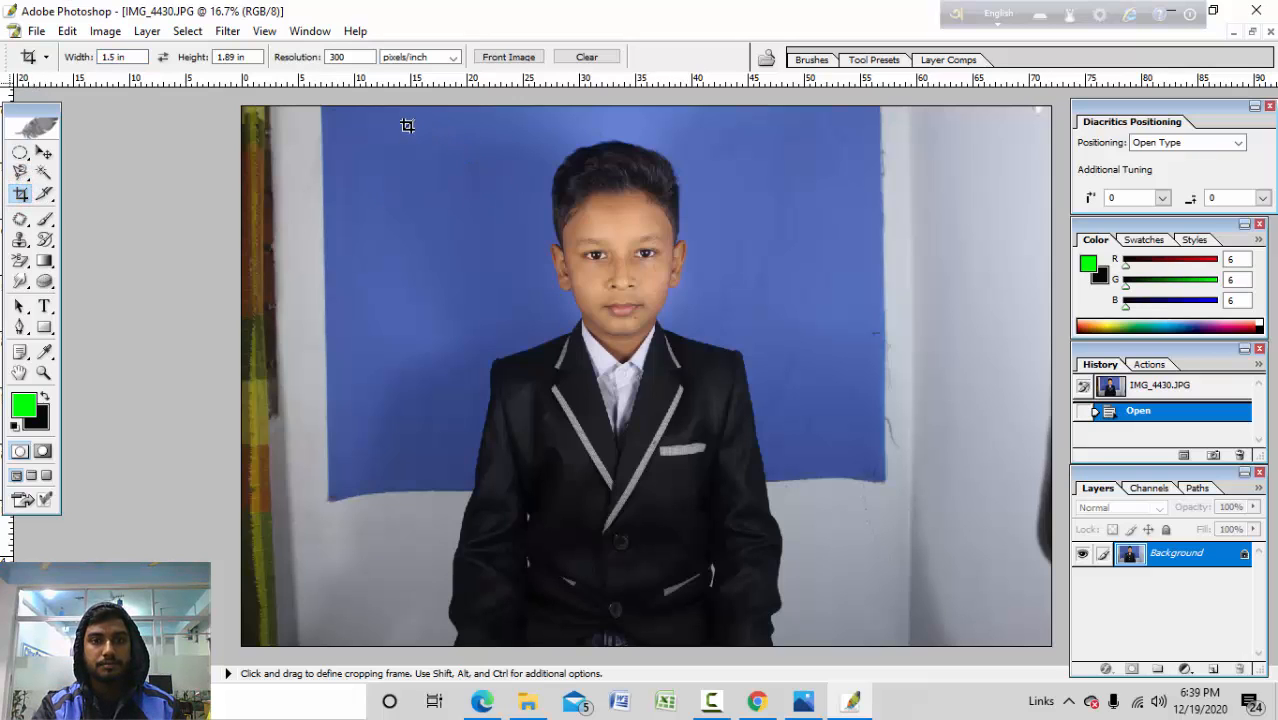
pyautogui.moveTo(407, 125); pyautogui.dragTo(740, 506)
pyautogui.moveTo(620, 400); pyautogui.dragTo(649, 397)
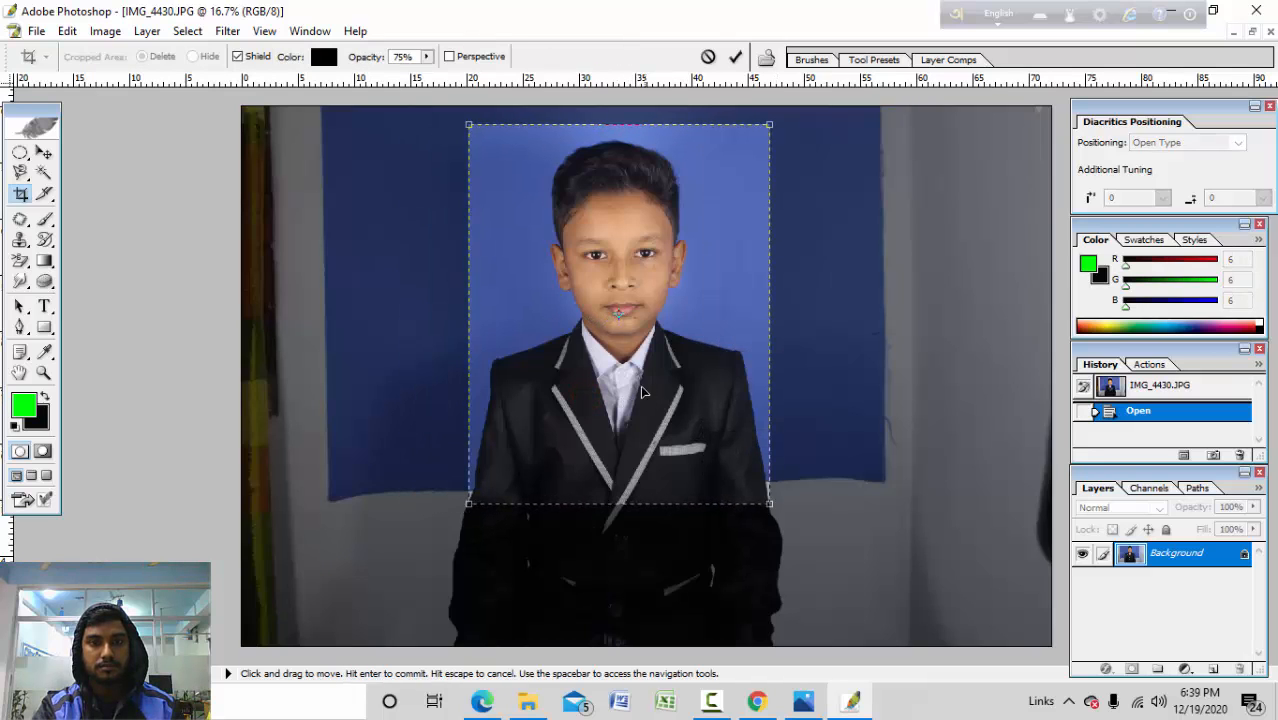
pyautogui.moveTo(468, 124); pyautogui.dragTo(495, 158)
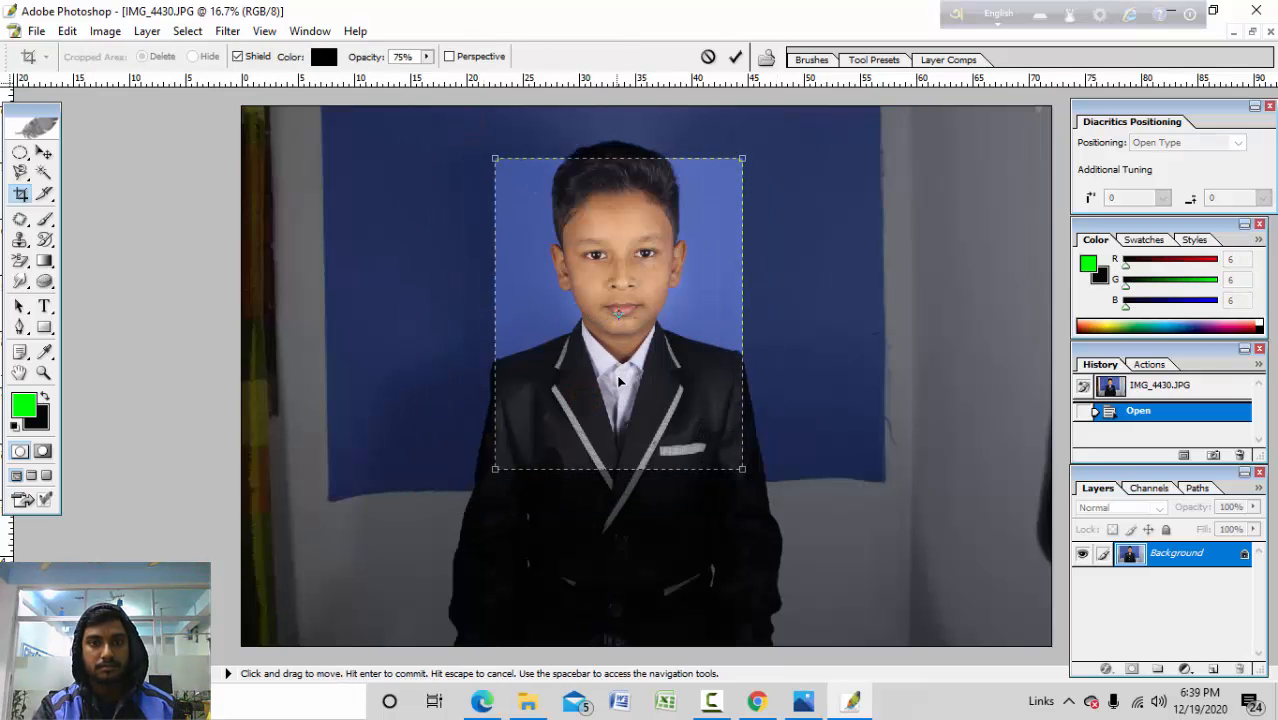
pyautogui.moveTo(619, 377); pyautogui.dragTo(619, 356)
pyautogui.moveTo(758, 470); pyautogui.dragTo(745, 473)
pyautogui.press('Return')
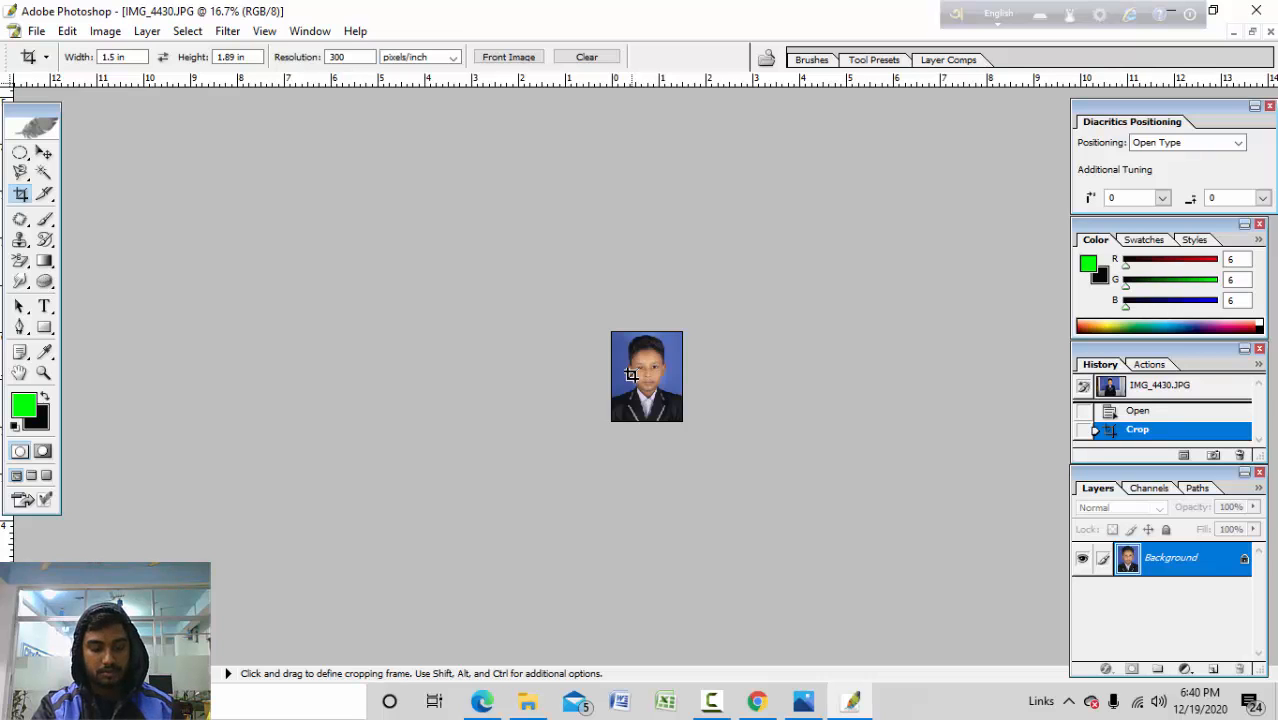
# Step: Start a Pen tool path at the photo's left edge and trace the outer part of the jacket shoulder
pyautogui.hotkey('ctrl', 'space')
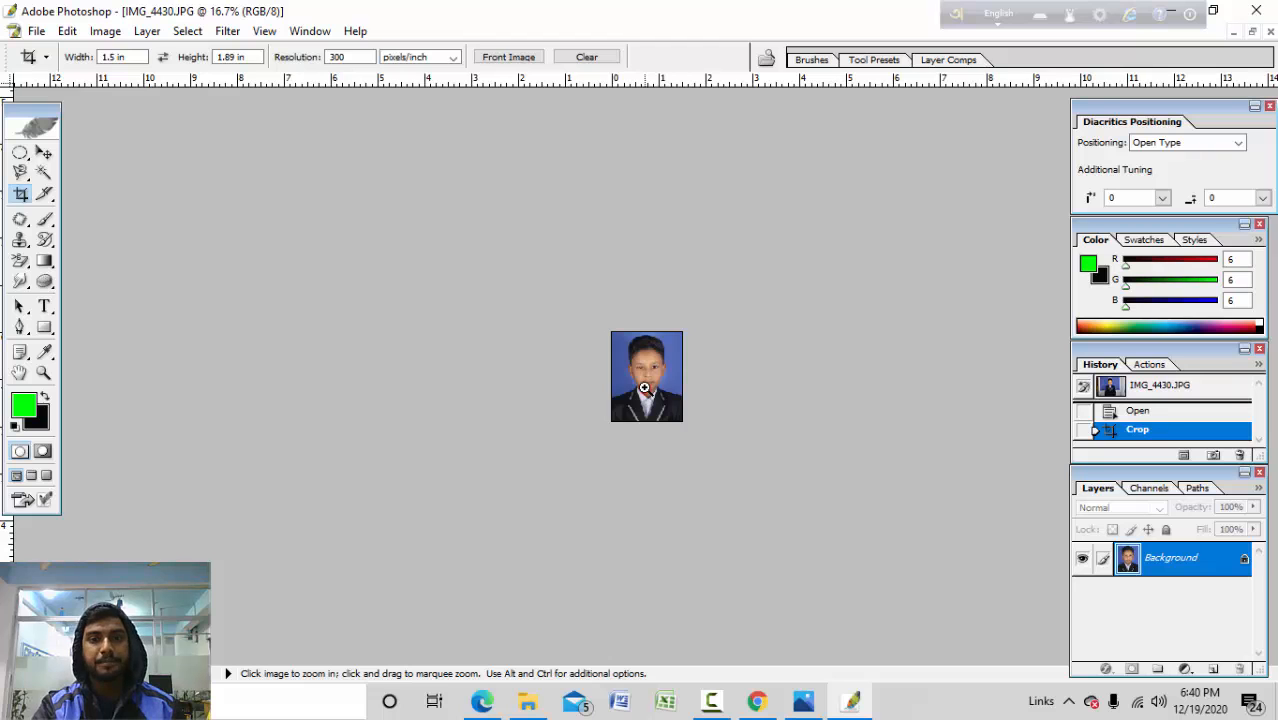
pyautogui.click(644, 388)
pyautogui.click(640, 388)
pyautogui.click(636, 388)
pyautogui.click(632, 388)
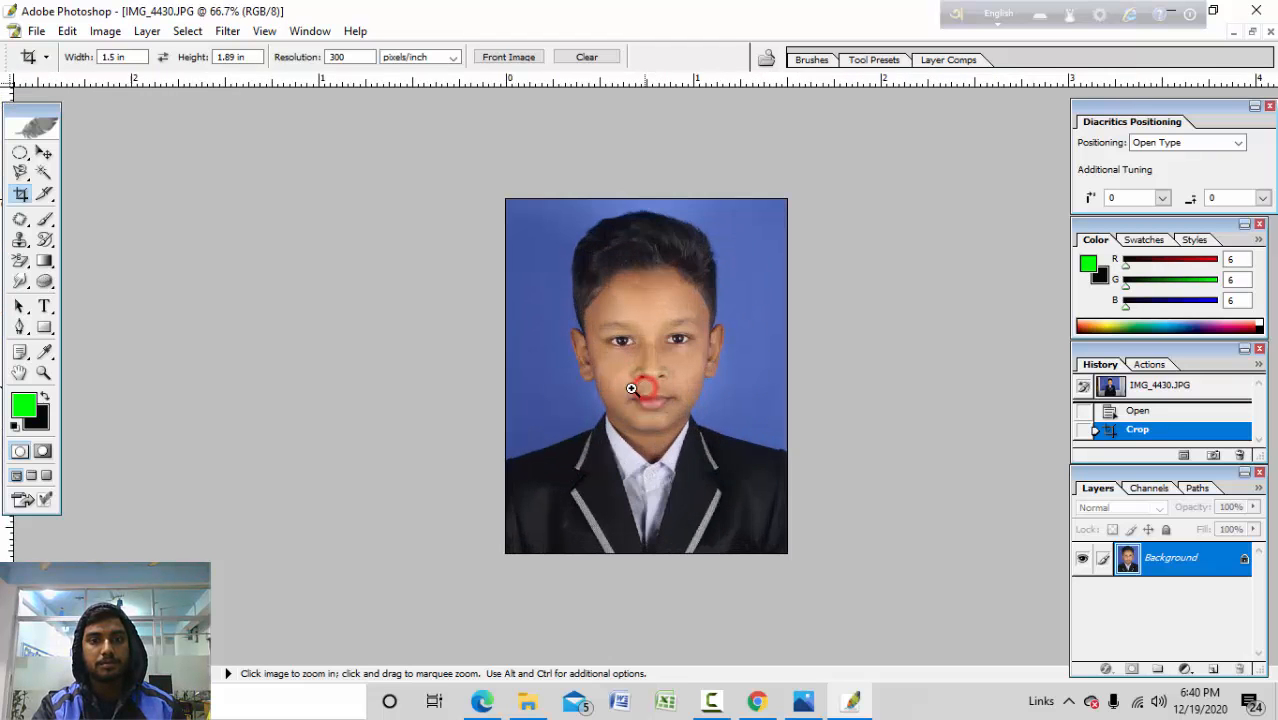
pyautogui.click(600, 385)
pyautogui.keyDown('alt'); pyautogui.click(594, 392); pyautogui.keyUp('alt')
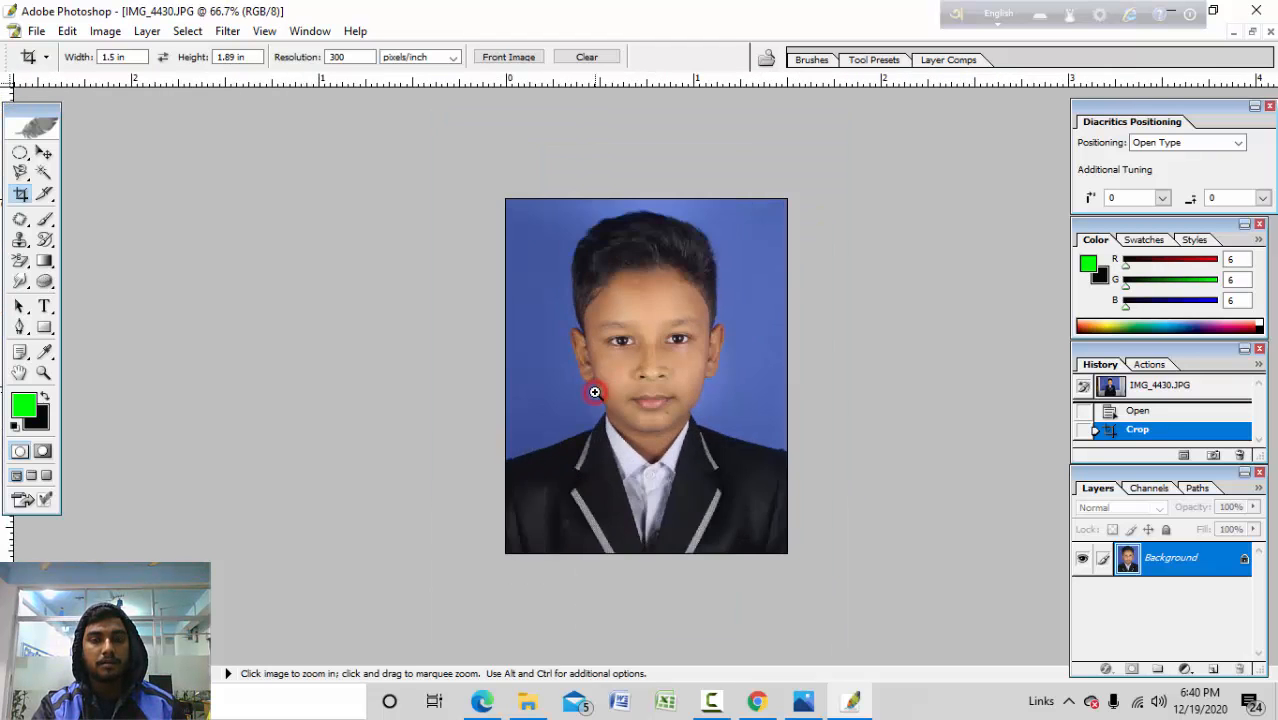
pyautogui.click(594, 392)
pyautogui.click(20, 327)
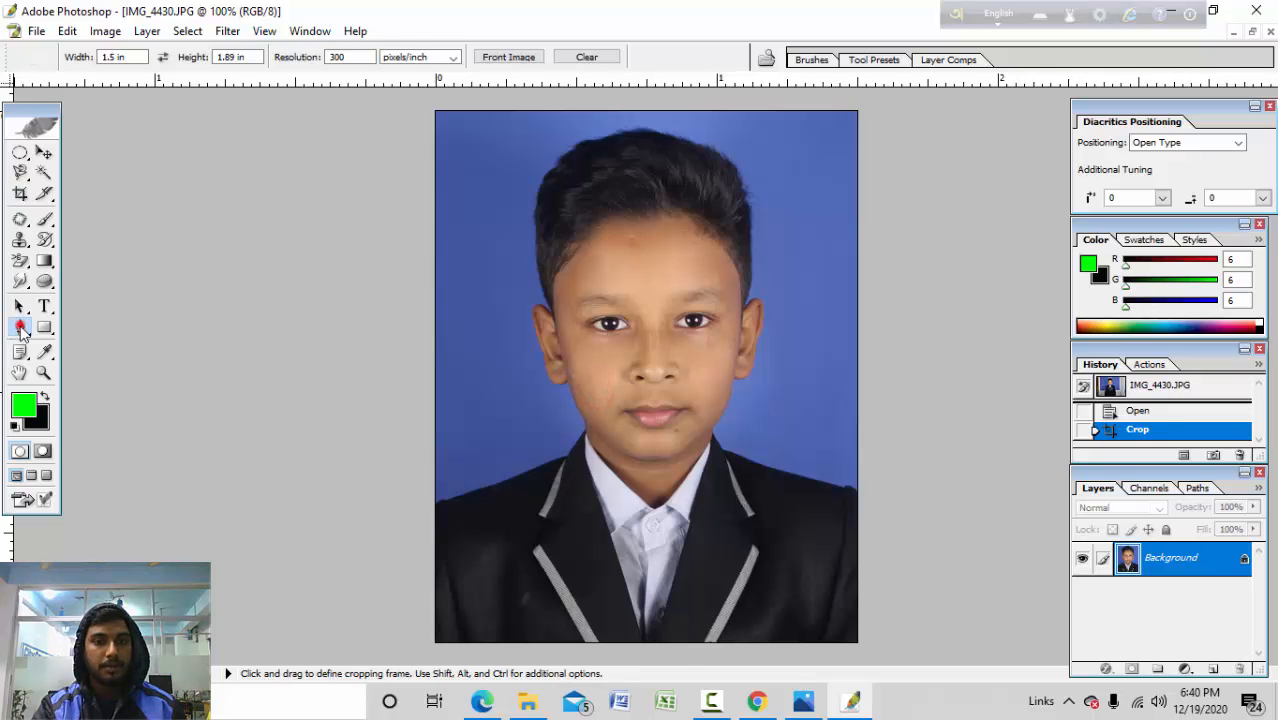
pyautogui.keyDown('ctrl'); pyautogui.click(449, 457); pyautogui.keyUp('ctrl')
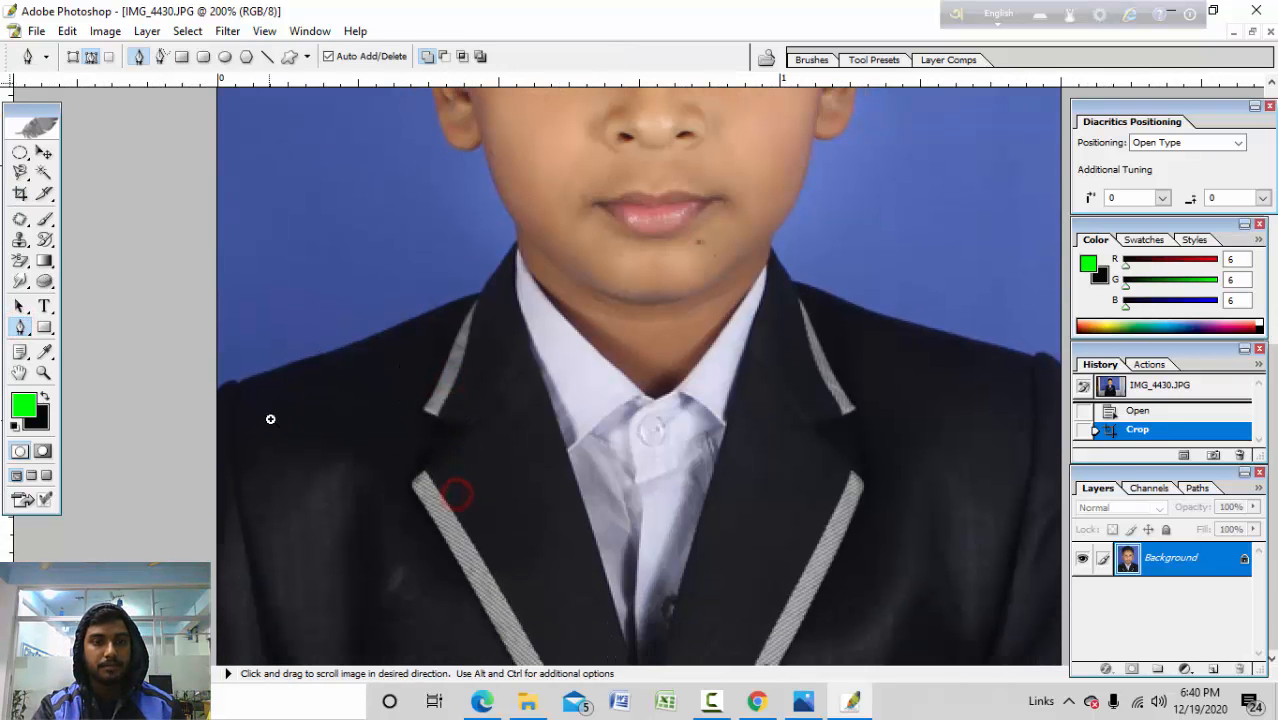
pyautogui.click(271, 420)
pyautogui.keyDown('ctrl'); pyautogui.click(334, 385); pyautogui.keyUp('ctrl')
pyautogui.keyDown('ctrl'); pyautogui.keyDown('alt'); pyautogui.click(285, 483); pyautogui.keyUp('alt'); pyautogui.keyUp('ctrl')
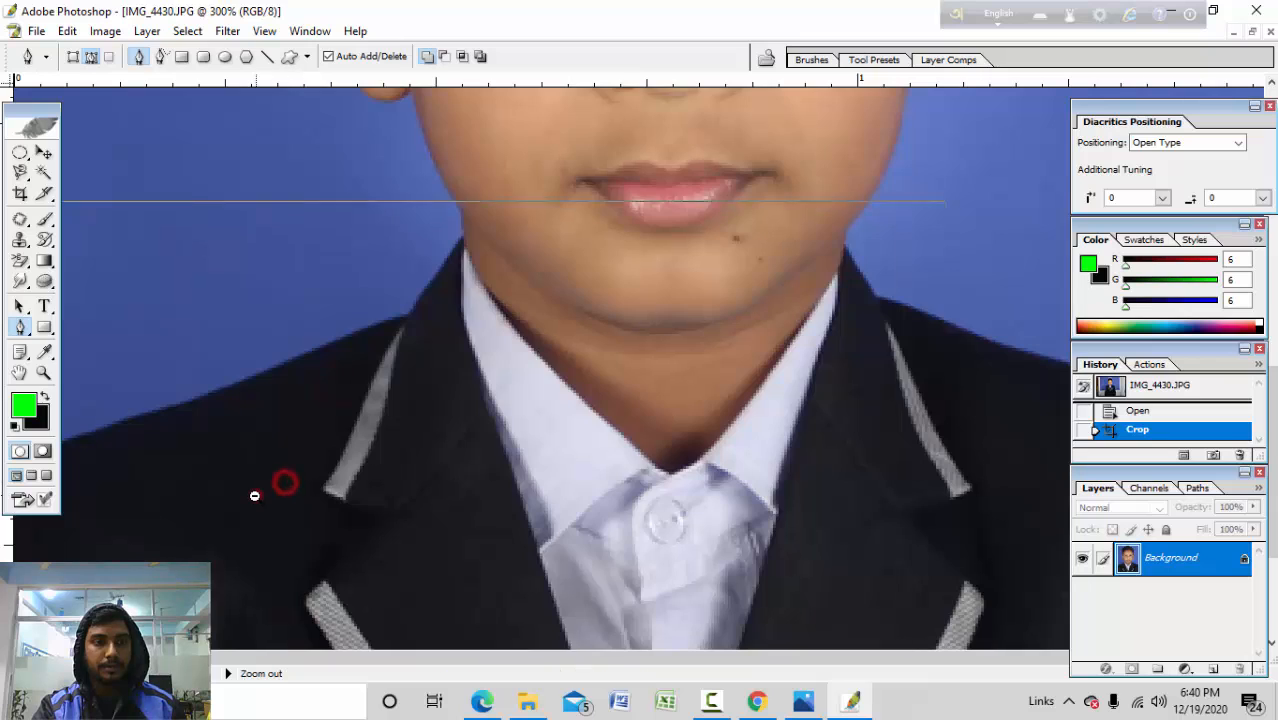
pyautogui.keyDown('ctrl'); pyautogui.keyDown('alt'); pyautogui.click(255, 495); pyautogui.keyUp('alt'); pyautogui.keyUp('ctrl')
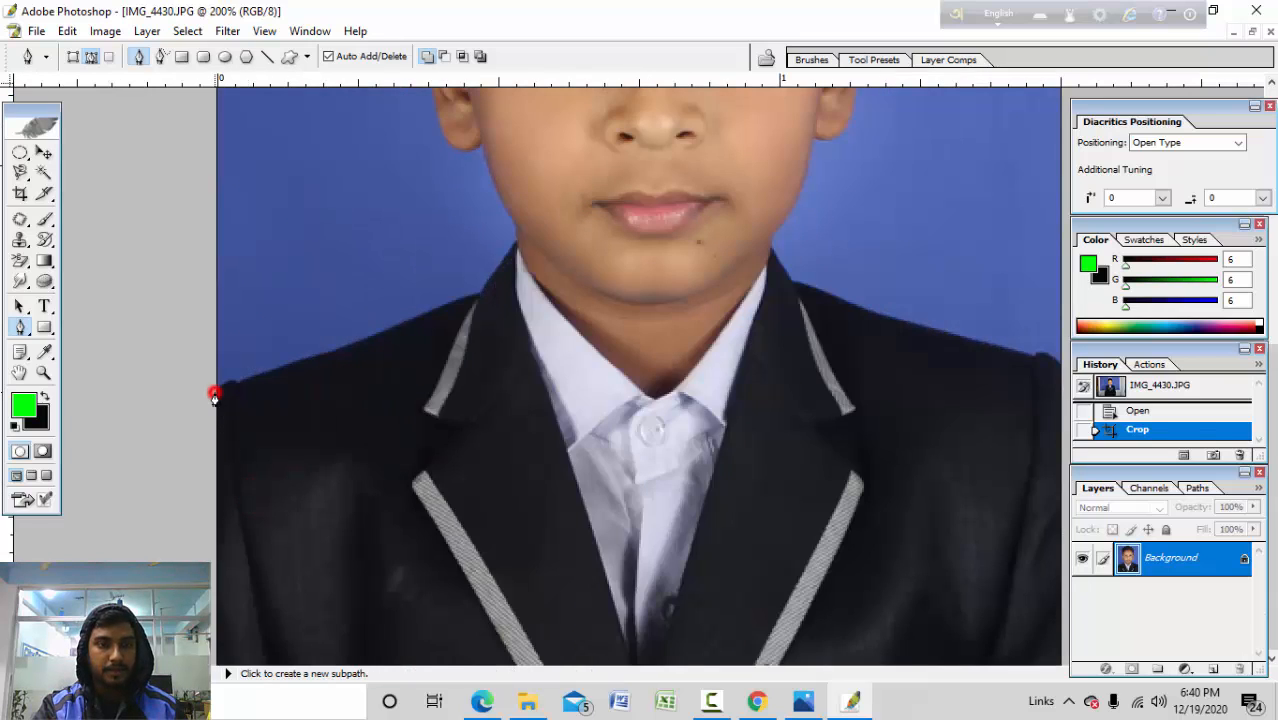
pyautogui.moveTo(214, 396); pyautogui.dragTo(240, 385)
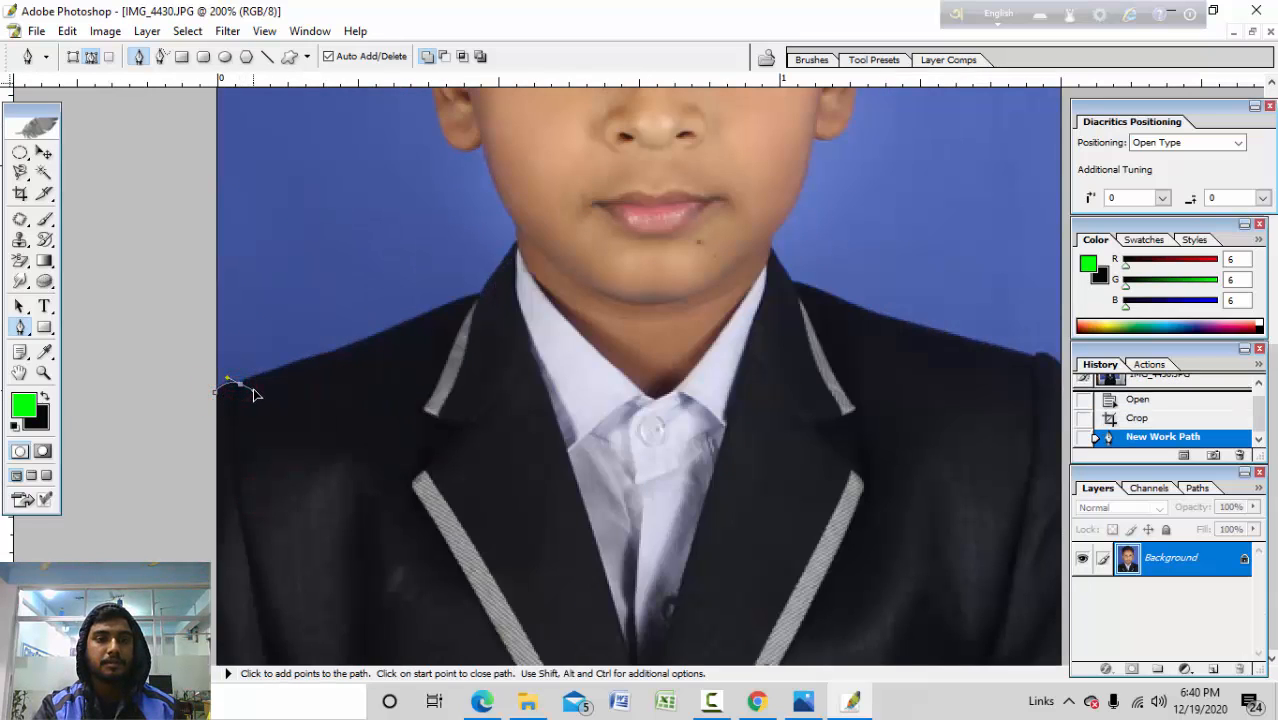
pyautogui.click(254, 377)
pyautogui.click(320, 356)
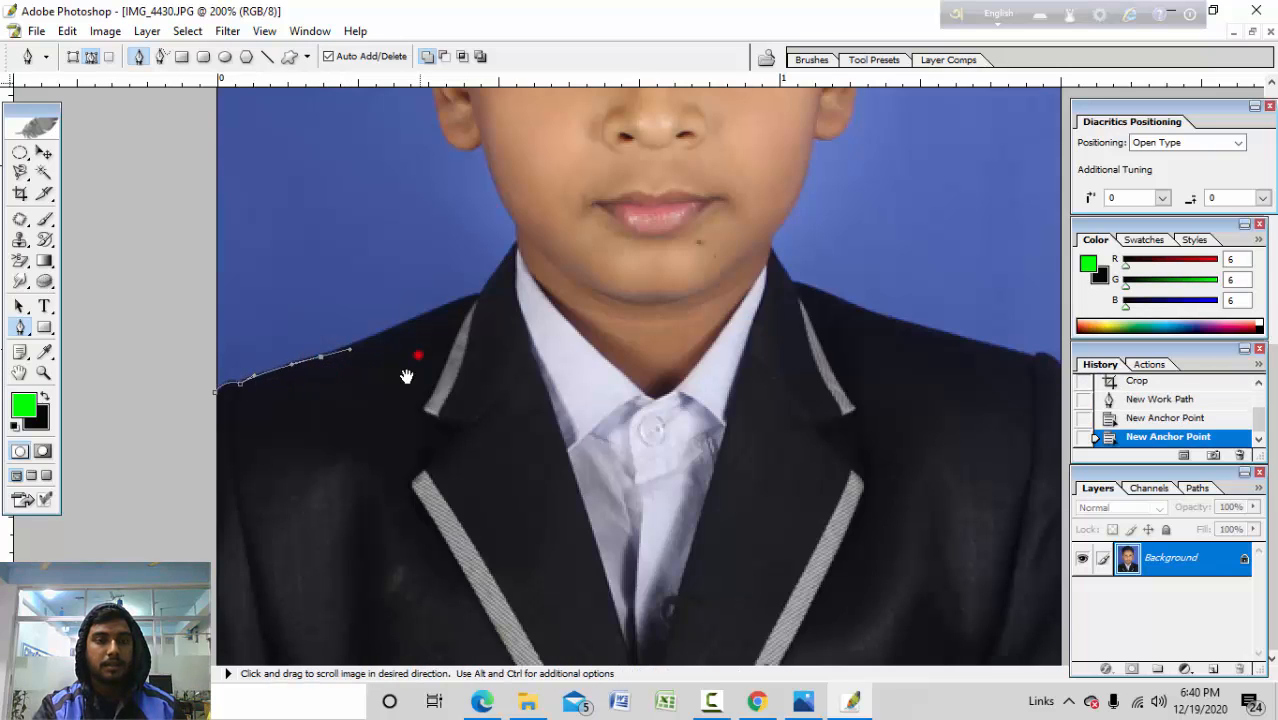
# Step: Extend the path with curved anchors along the rest of the left shoulder to the base of the jacket collar
pyautogui.scroll(3, 408, 371)
pyautogui.click(381, 440)
pyautogui.click(398, 428)
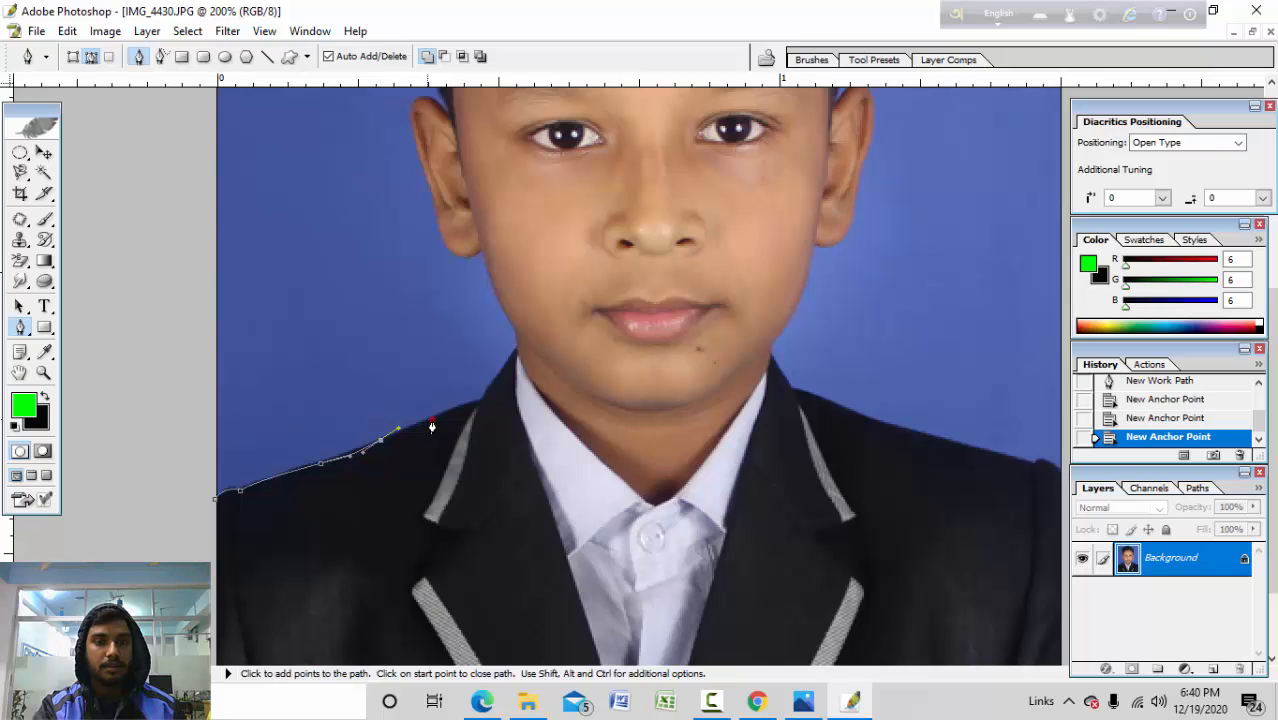
pyautogui.click(430, 418)
pyautogui.moveTo(490, 410); pyautogui.dragTo(490, 463)
pyautogui.click(490, 463)
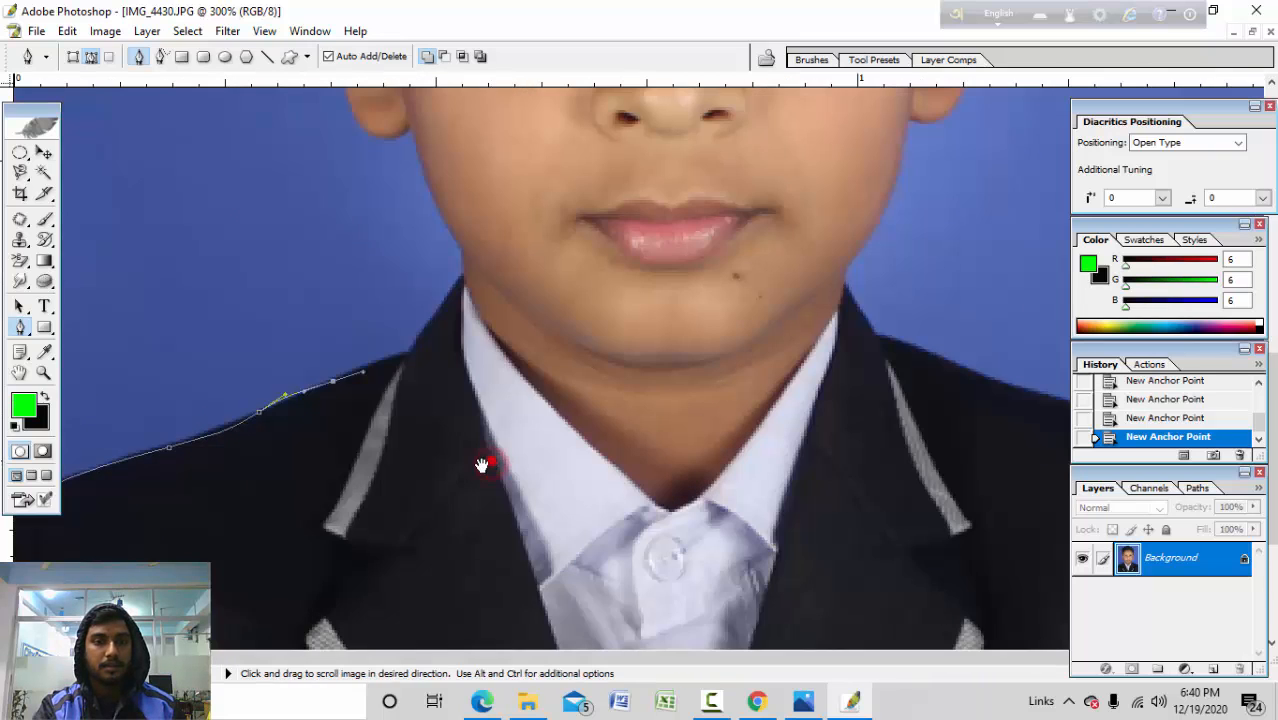
pyautogui.moveTo(393, 398)
pyautogui.mouseDown()
pyautogui.moveTo(426, 406)
pyautogui.moveTo(438, 386)
pyautogui.moveTo(406, 388)
pyautogui.mouseUp()
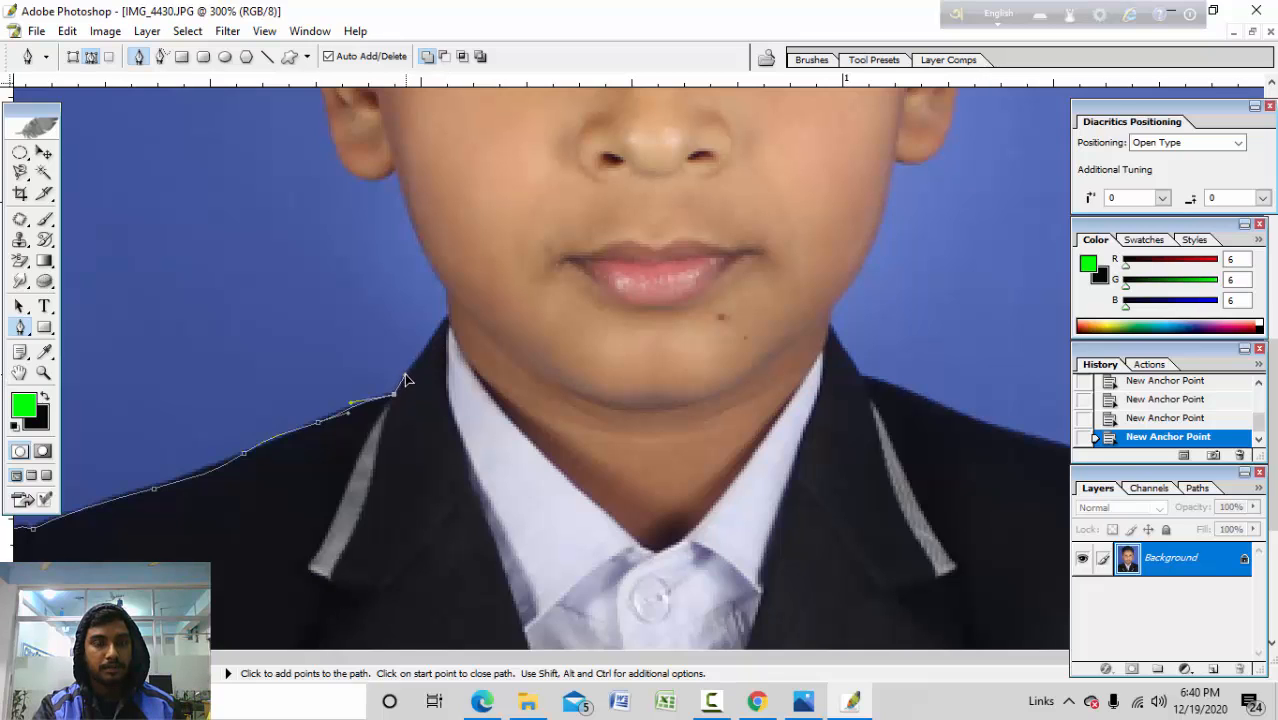
# Step: Extend the path up the jacket collar to the neck and turn its last anchor into a corner
pyautogui.click(447, 319)
pyautogui.moveTo(458, 313)
pyautogui.mouseDown()
pyautogui.moveTo(462, 303)
pyautogui.moveTo(470, 316)
pyautogui.moveTo(452, 311)
pyautogui.mouseUp()
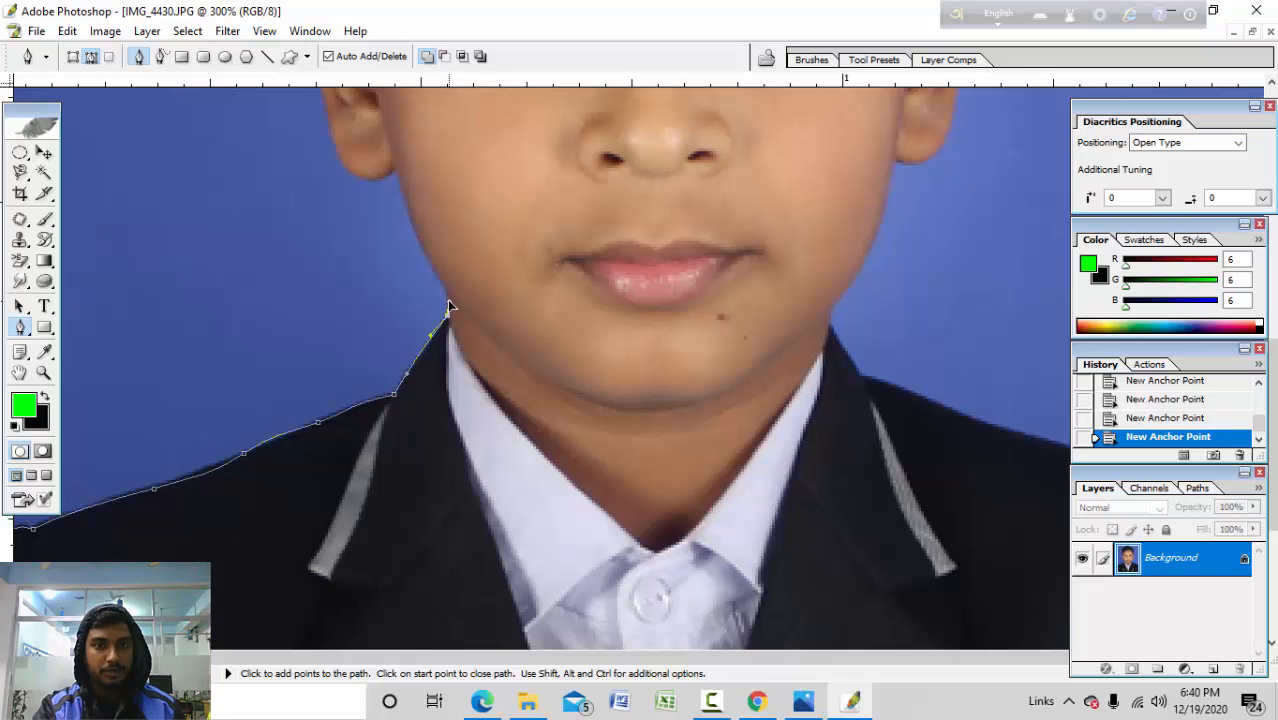
pyautogui.keyDown('ctrl'); pyautogui.click(486, 288); pyautogui.keyUp('ctrl')
pyautogui.moveTo(528, 402)
pyautogui.mouseDown()
pyautogui.moveTo(565, 461)
pyautogui.moveTo(548, 306)
pyautogui.mouseUp()
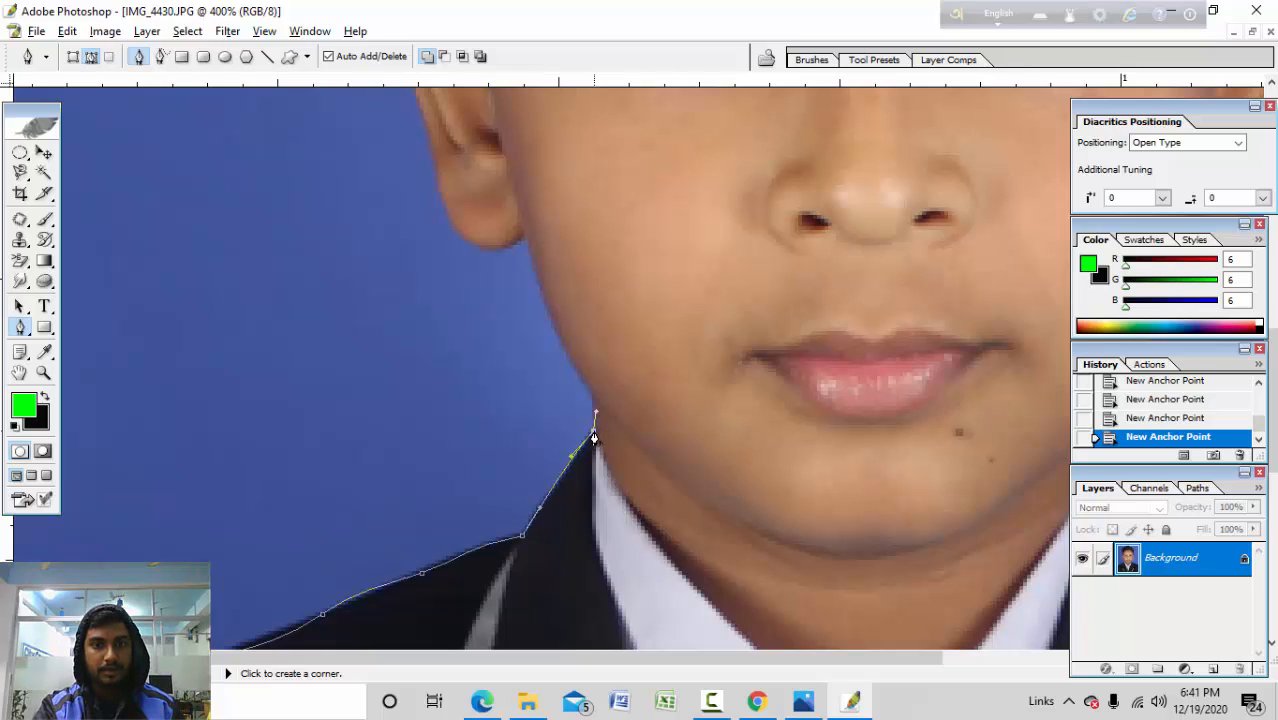
pyautogui.click(594, 435)
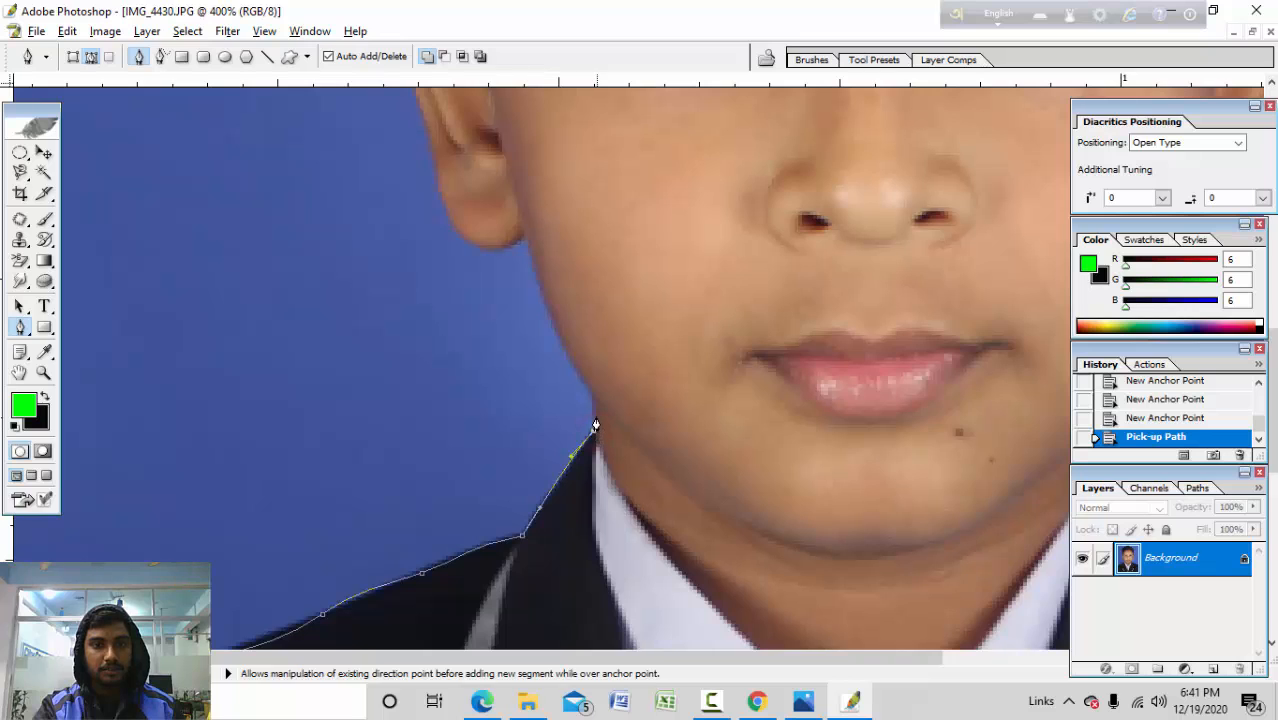
# Step: Add an anchor where the neck meets the jaw above the collar, undoing and replacing the first placement
pyautogui.moveTo(591, 373); pyautogui.dragTo(597, 433)
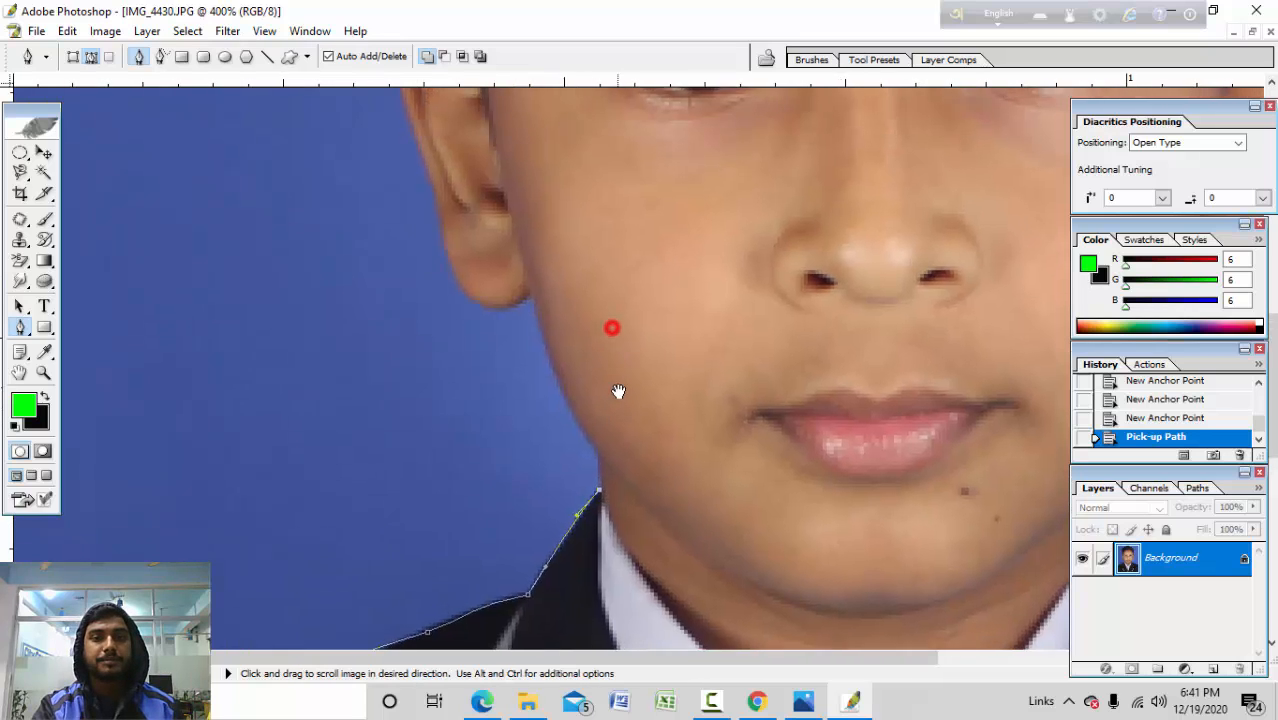
pyautogui.click(598, 464)
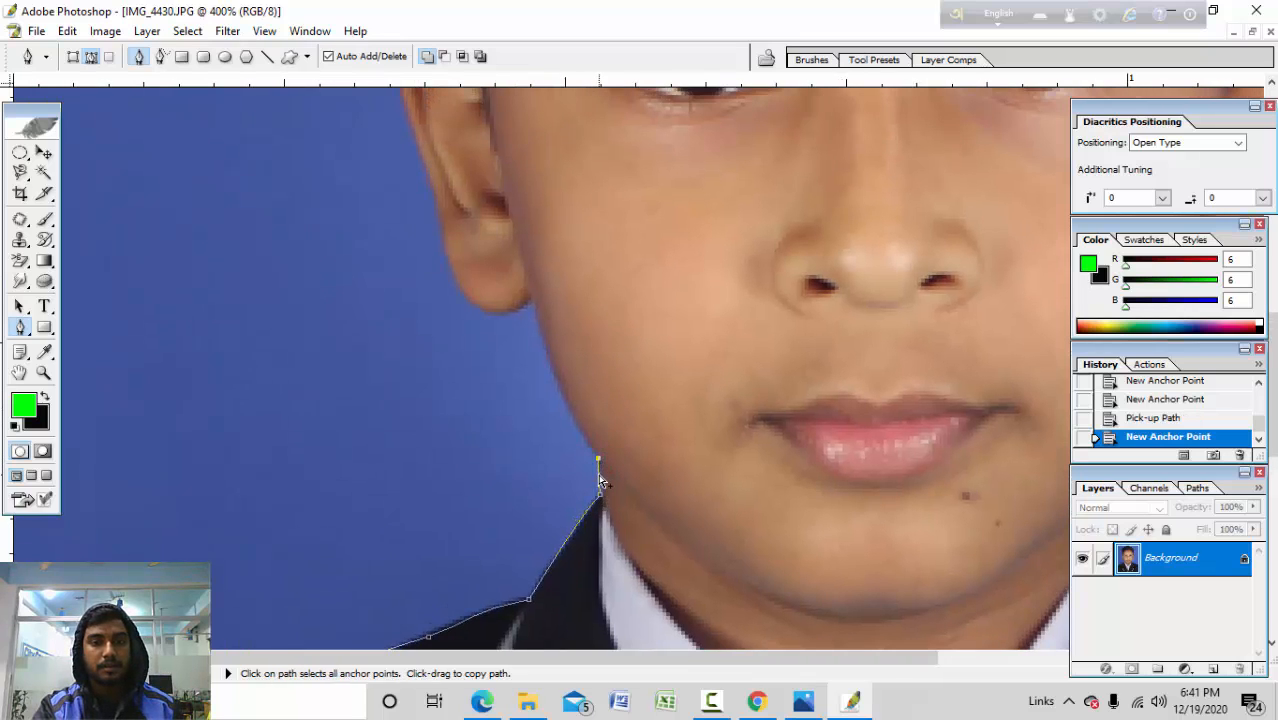
pyautogui.hotkey('ctrl', 'z')
pyautogui.click(601, 466)
# Step: Try to extend the path with a curve along the left jawline up to the earlobe, and undo it
pyautogui.moveTo(588, 357); pyautogui.dragTo(591, 437)
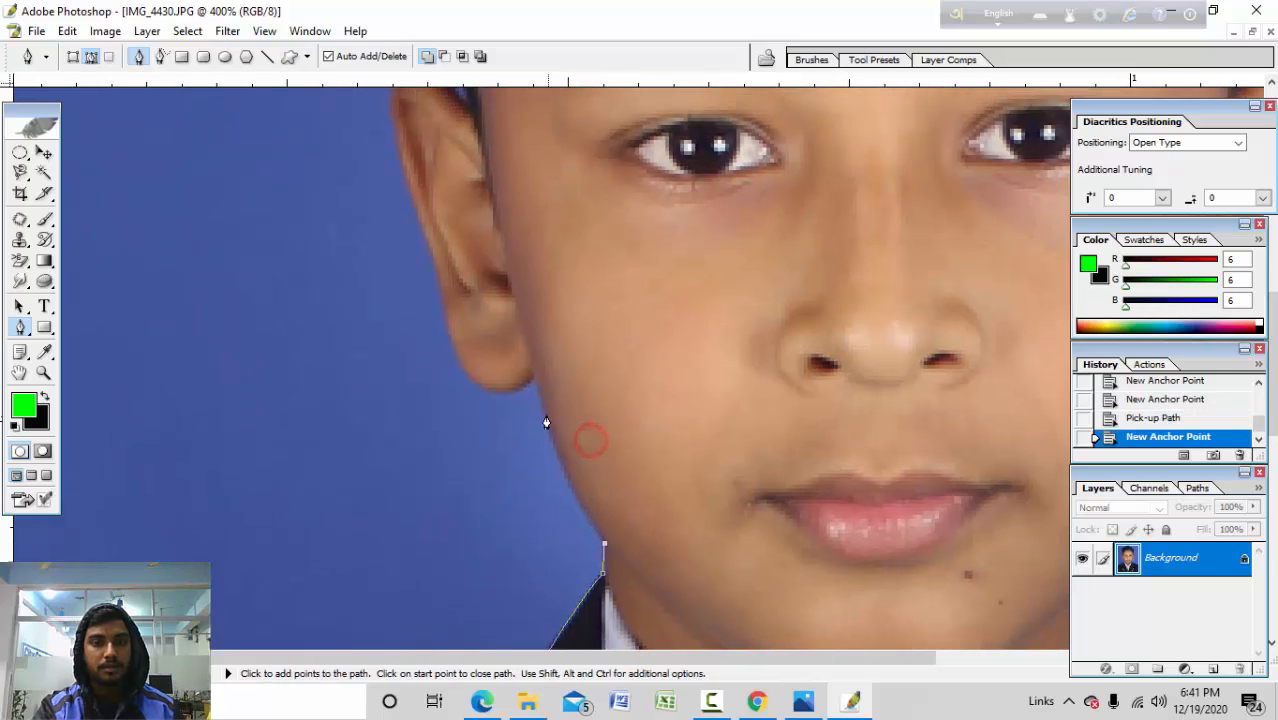
pyautogui.moveTo(536, 386); pyautogui.dragTo(523, 290)
pyautogui.hotkey('ctrl', 'z')
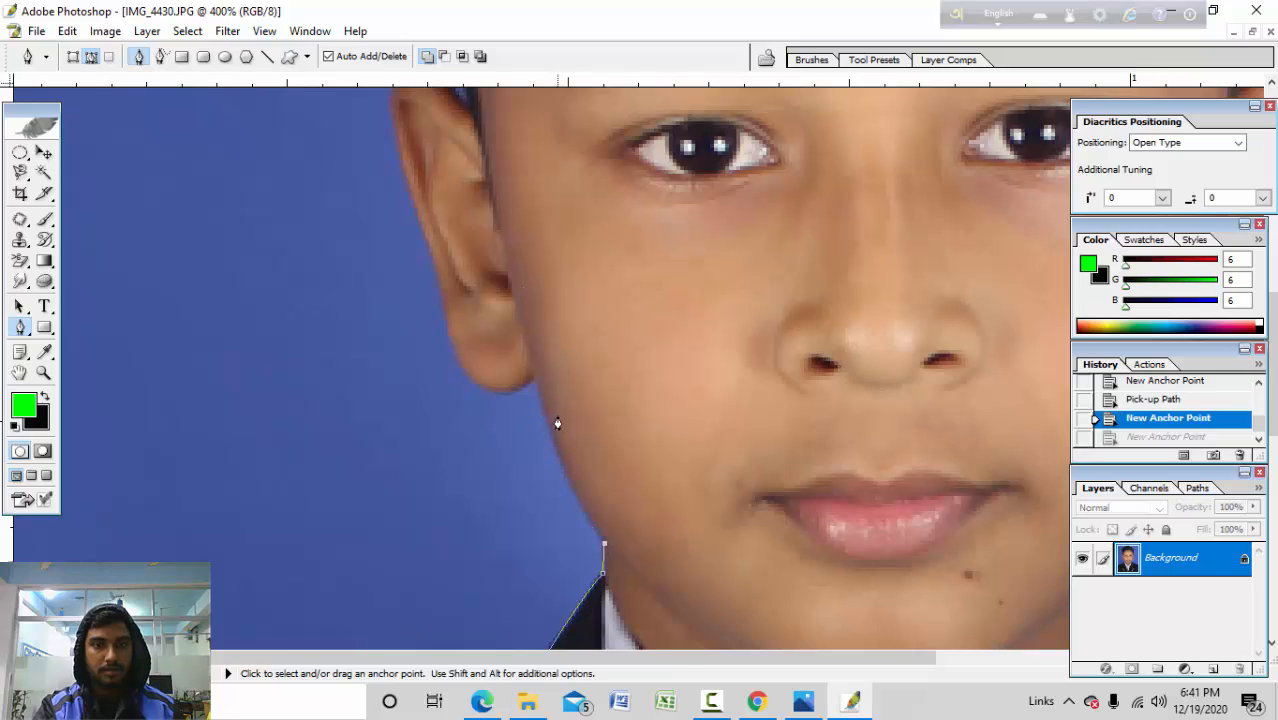
# Step: Extend the path with two anchors up the left jawline to the base of the earlobe and turn each into a corner
pyautogui.moveTo(534, 380); pyautogui.dragTo(532, 320)
pyautogui.hotkey('ctrl', 'z')
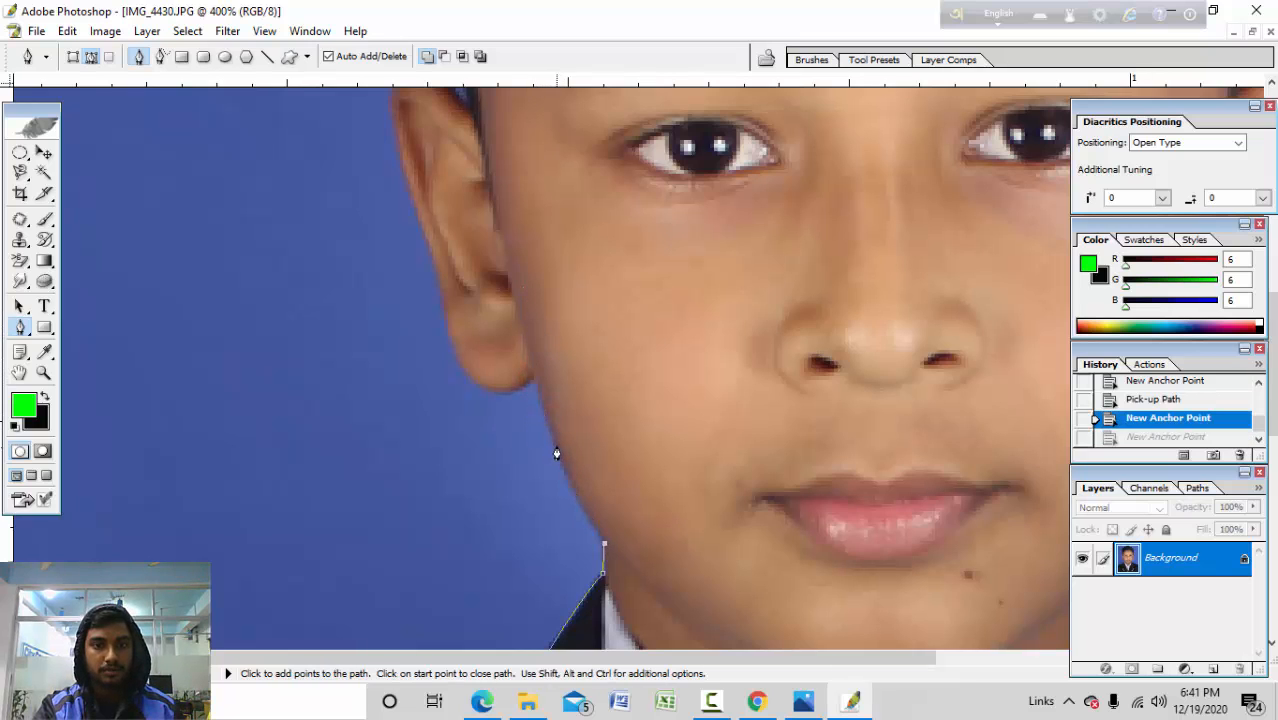
pyautogui.moveTo(552, 439); pyautogui.dragTo(547, 409)
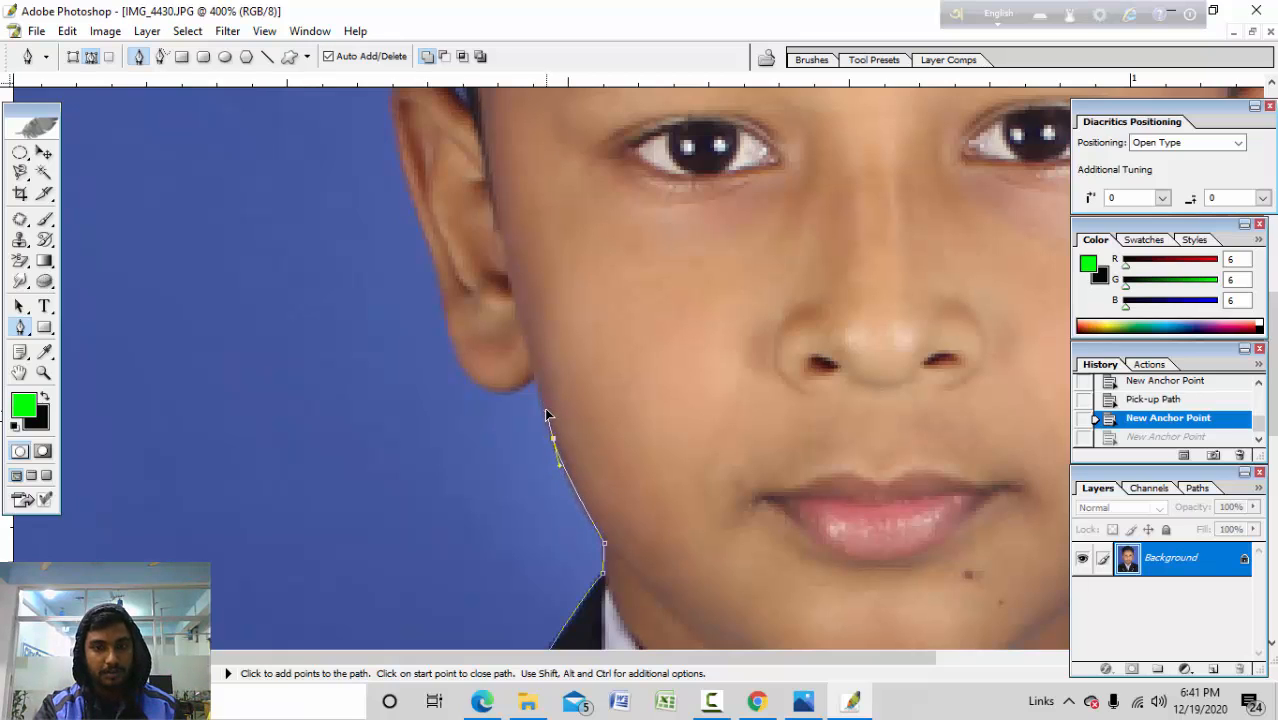
pyautogui.click(548, 410)
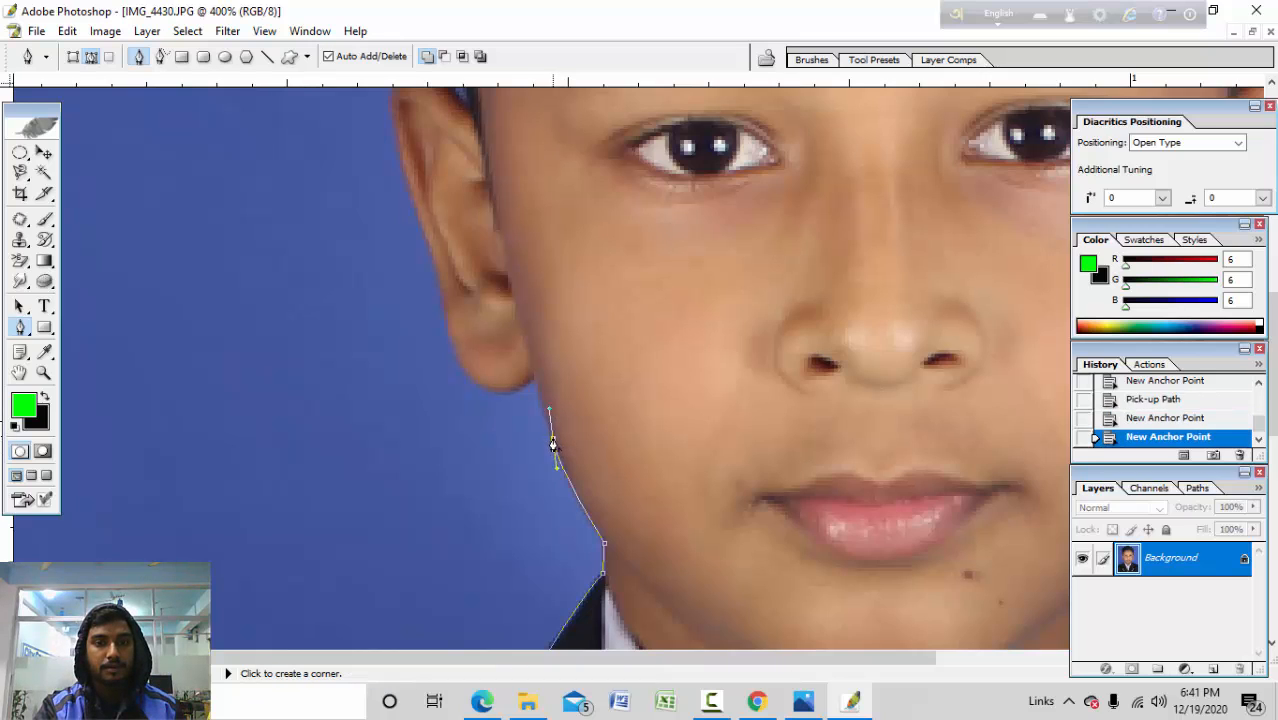
pyautogui.press('space')
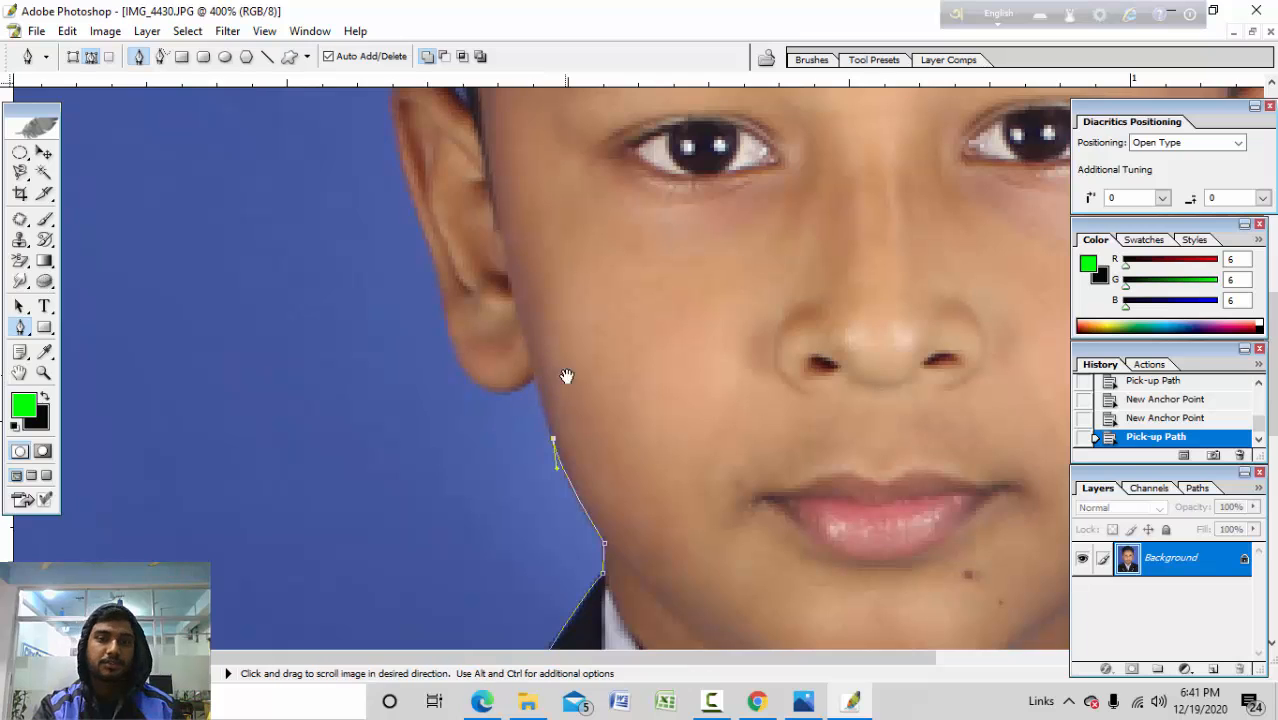
pyautogui.moveTo(545, 395); pyautogui.dragTo(542, 446)
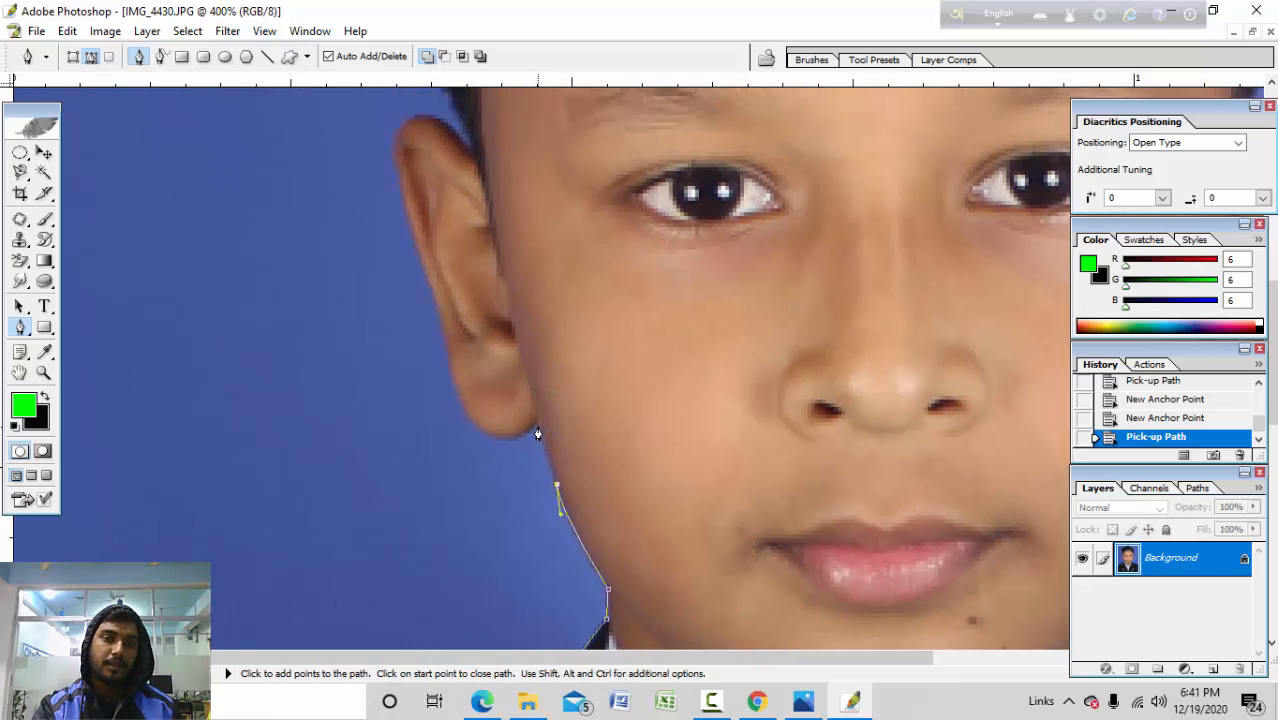
pyautogui.click(538, 423)
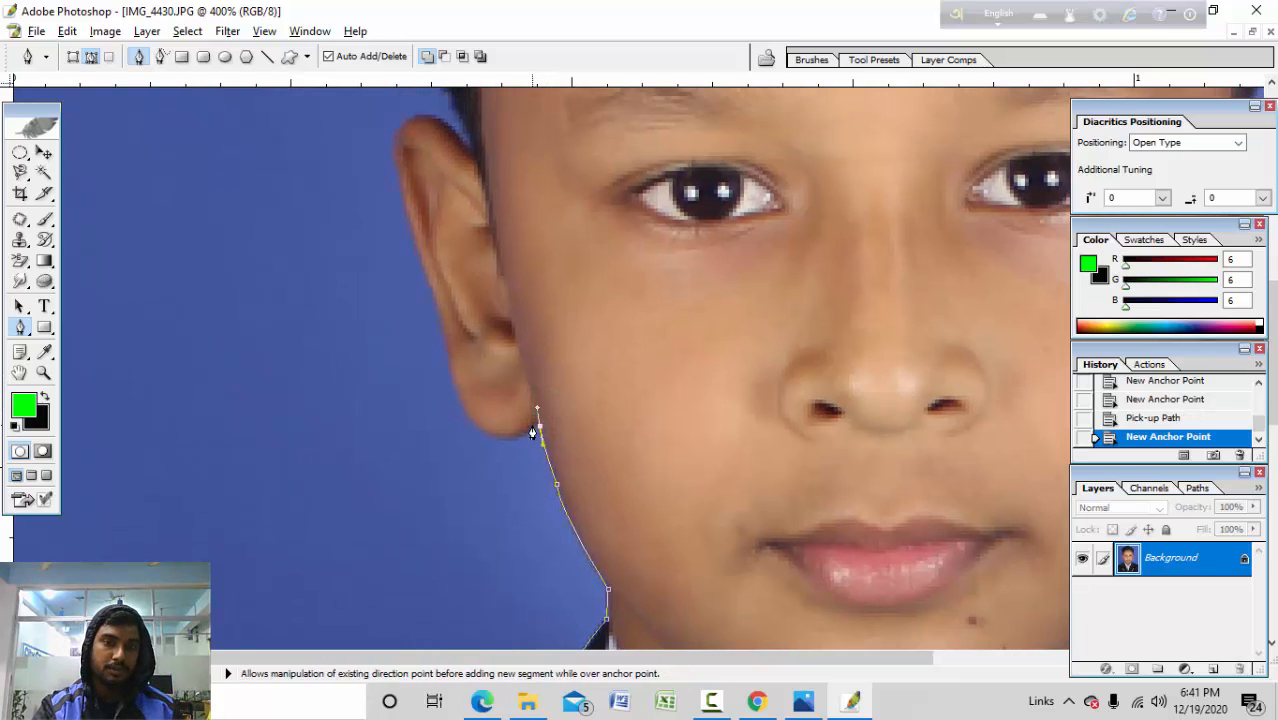
pyautogui.click(540, 425)
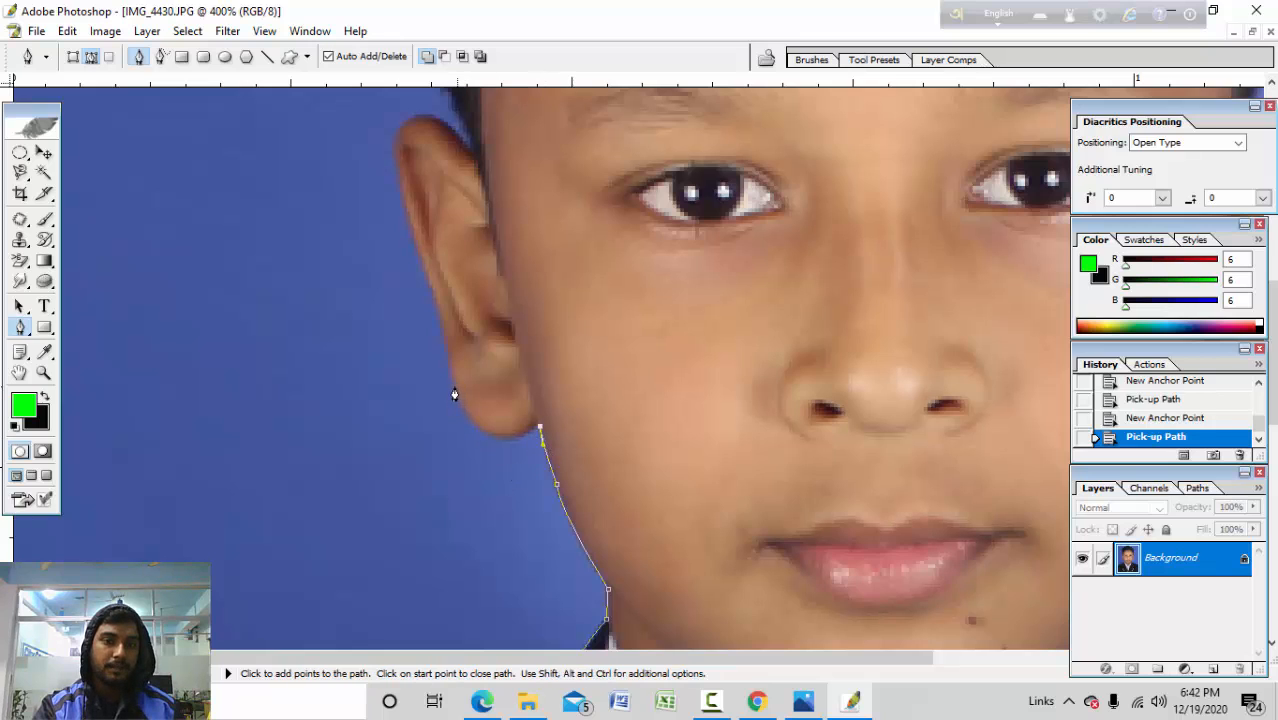
# Step: Curve the path around the bottom of the earlobe and turn the anchor on the ear's outer edge into a corner
pyautogui.moveTo(455, 386); pyautogui.dragTo(427, 300)
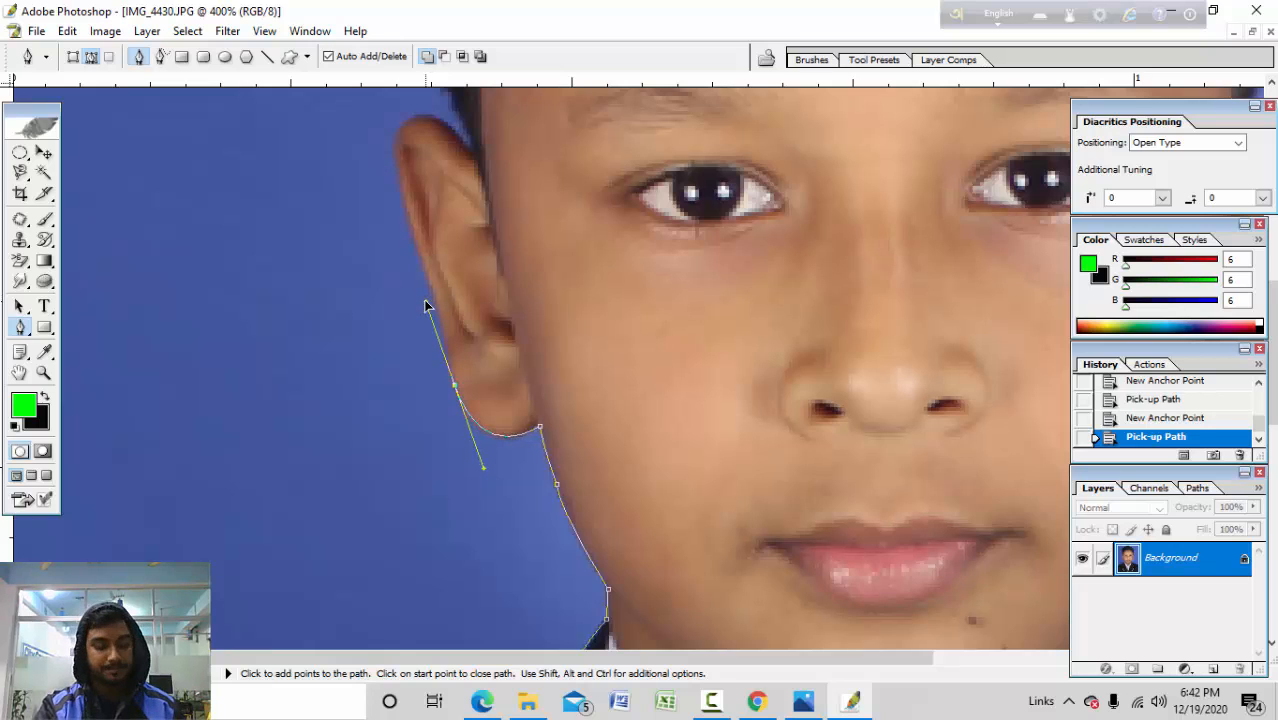
pyautogui.moveTo(424, 305); pyautogui.dragTo(425, 297)
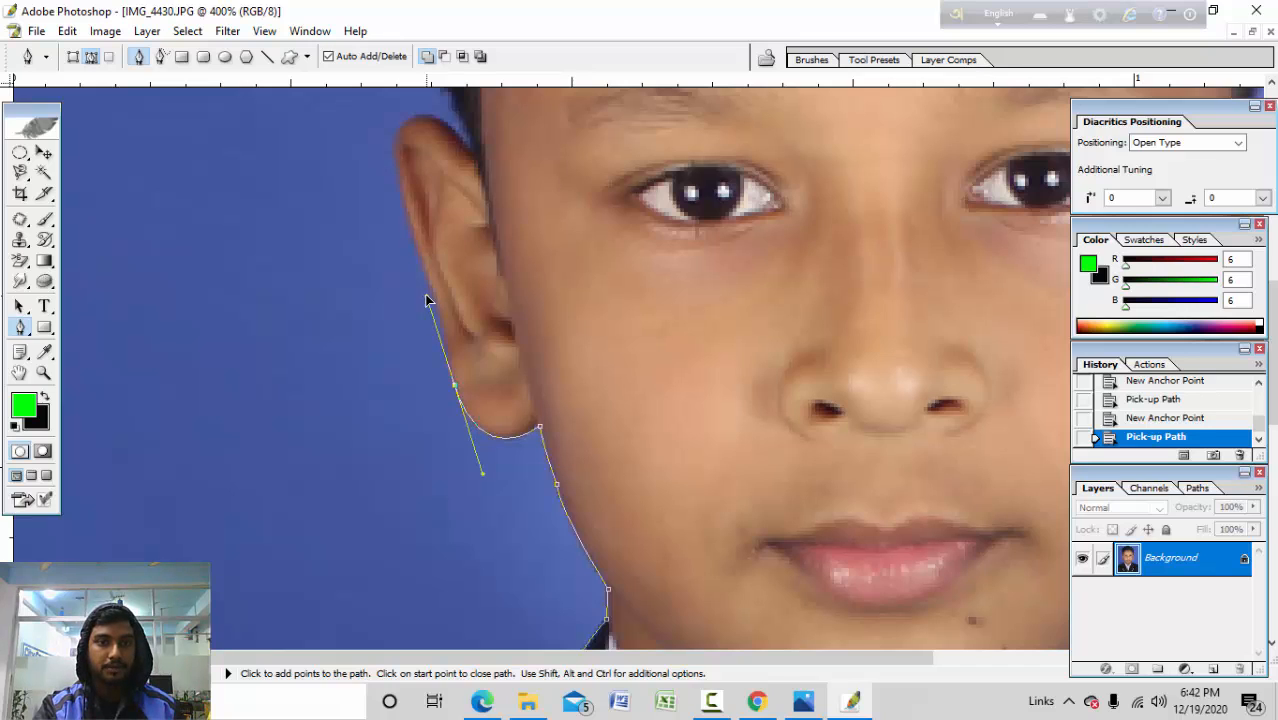
pyautogui.click(446, 350)
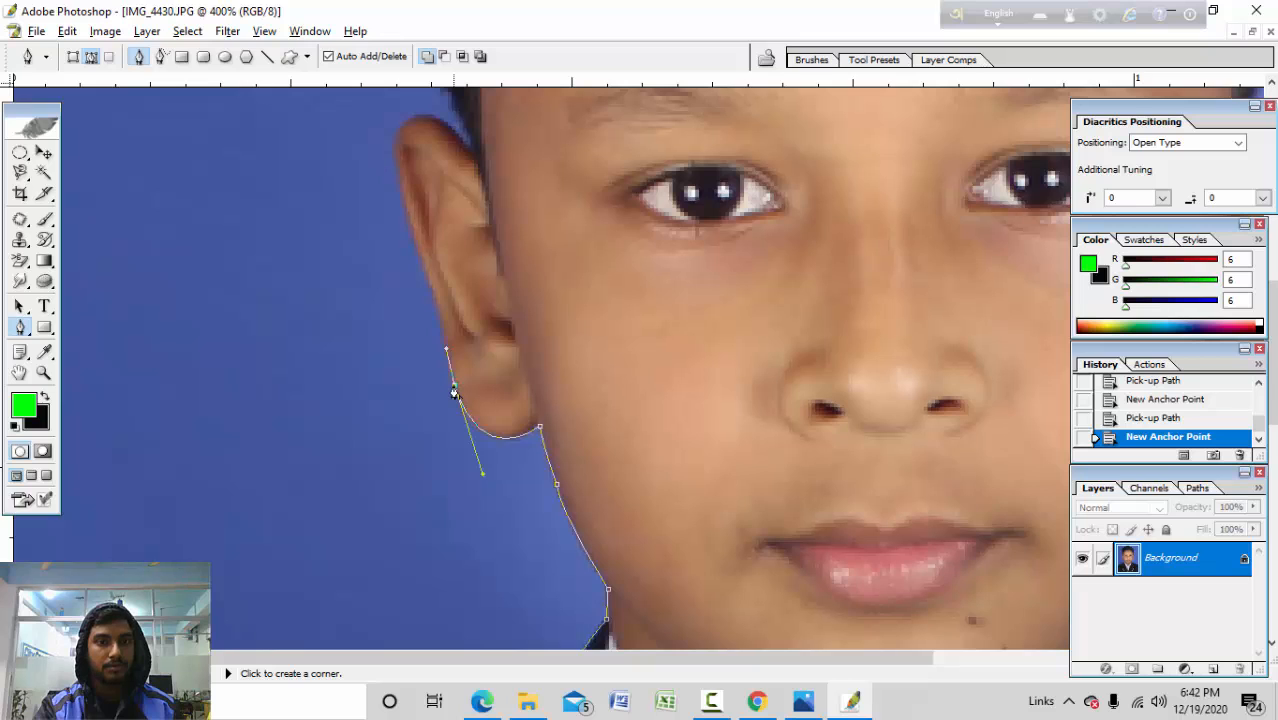
pyautogui.click(456, 392)
pyautogui.press('space')
pyautogui.moveTo(458, 378); pyautogui.dragTo(459, 448)
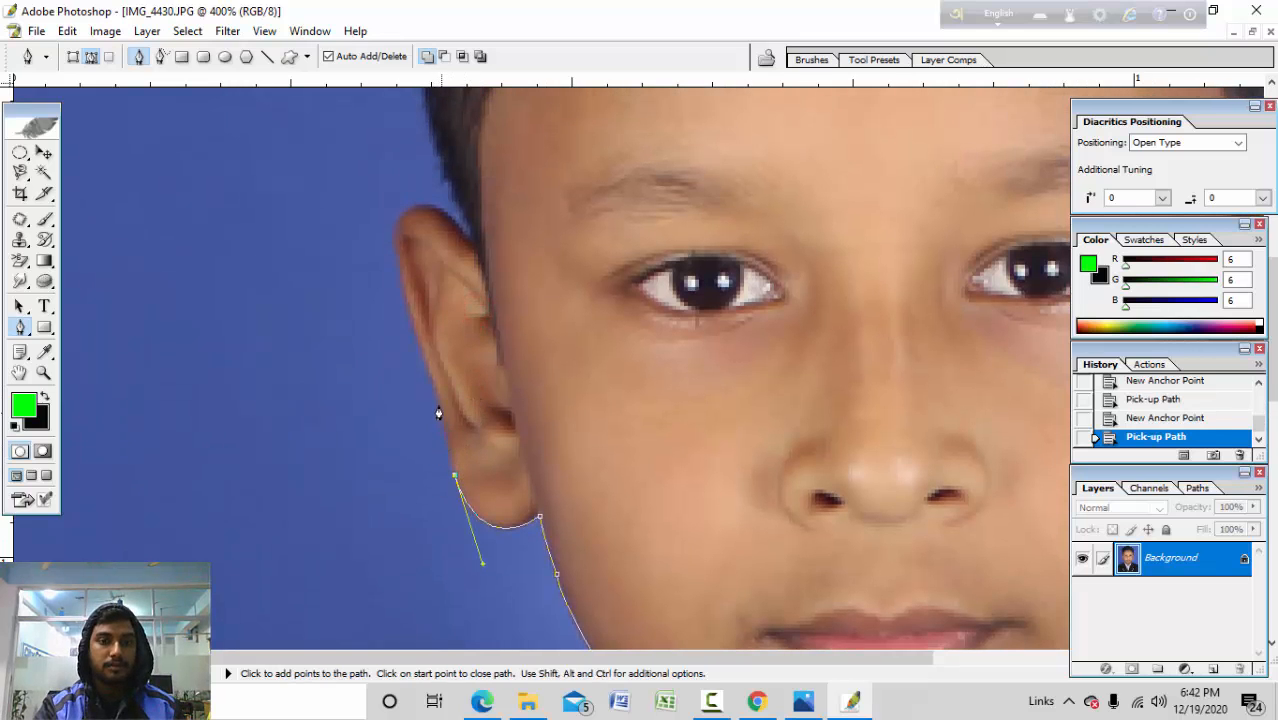
# Step: Extend the path with two anchors up the middle of the ear's outer edge and turn each into a corner
pyautogui.click(438, 401)
pyautogui.moveTo(432, 391); pyautogui.dragTo(474, 459)
pyautogui.click(438, 404)
pyautogui.press('space')
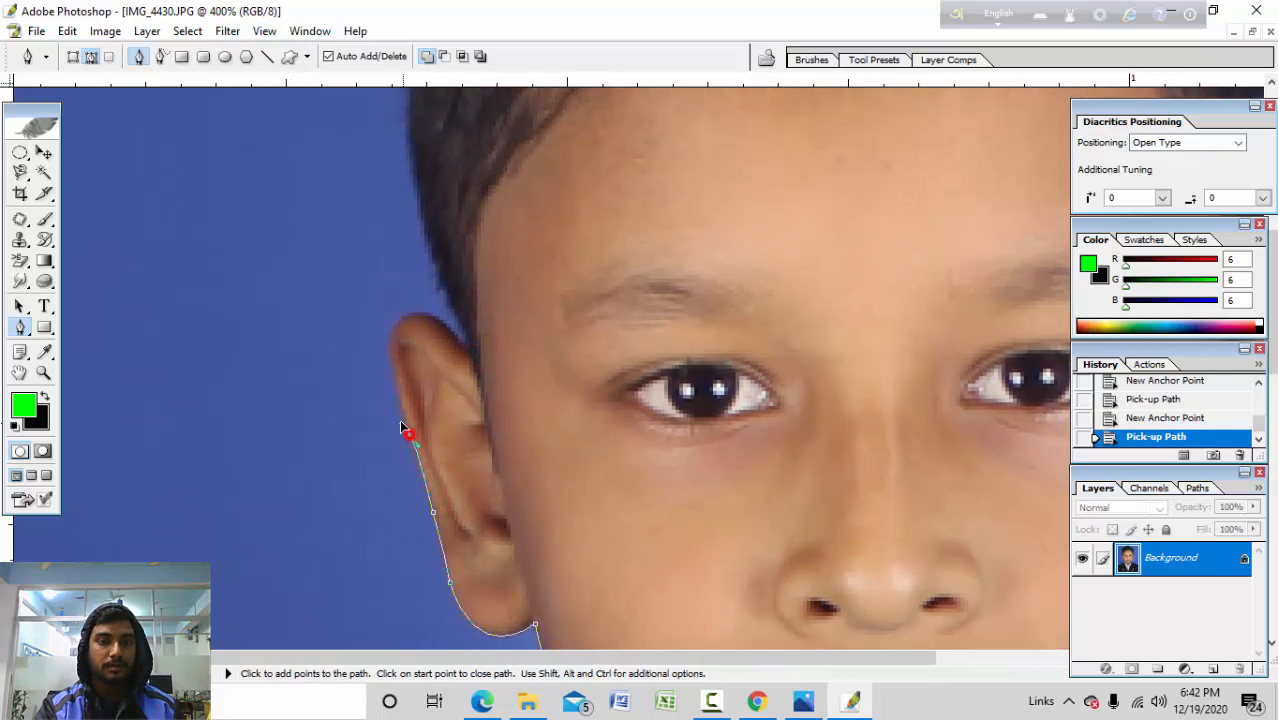
pyautogui.moveTo(408, 430); pyautogui.dragTo(399, 406)
pyautogui.keyDown('alt'); pyautogui.click(410, 434); pyautogui.keyUp('alt')
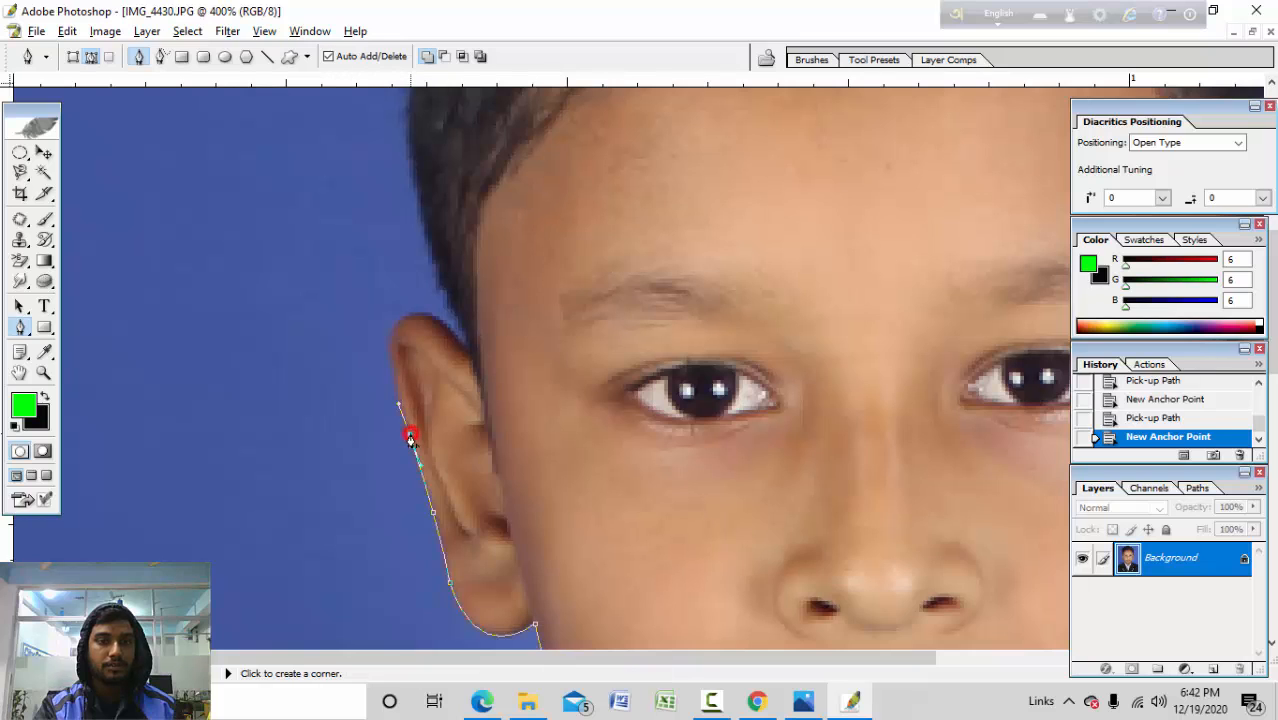
# Step: Add an anchor near the top of the ear's outer edge, redoing the first placement, and turn it into a corner
pyautogui.press('space')
pyautogui.moveTo(488, 386); pyautogui.dragTo(469, 471)
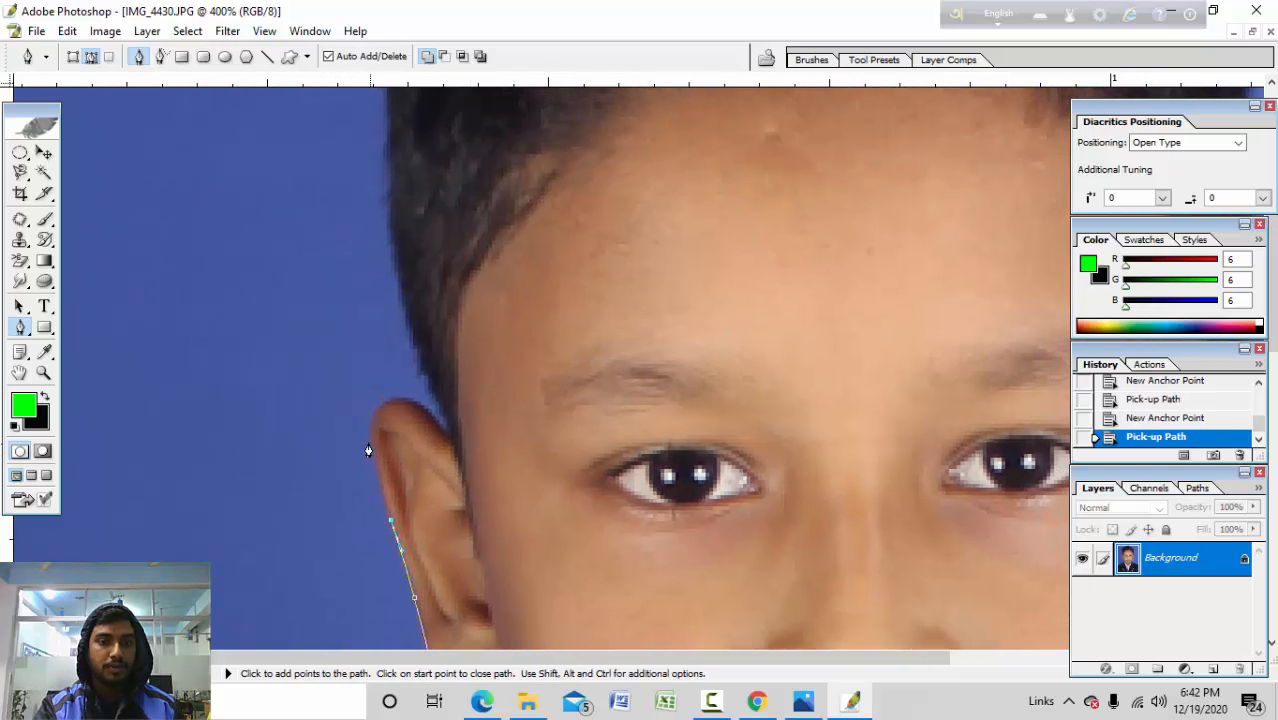
pyautogui.moveTo(366, 424); pyautogui.dragTo(371, 442)
pyautogui.hotkey('ctrl', 'z')
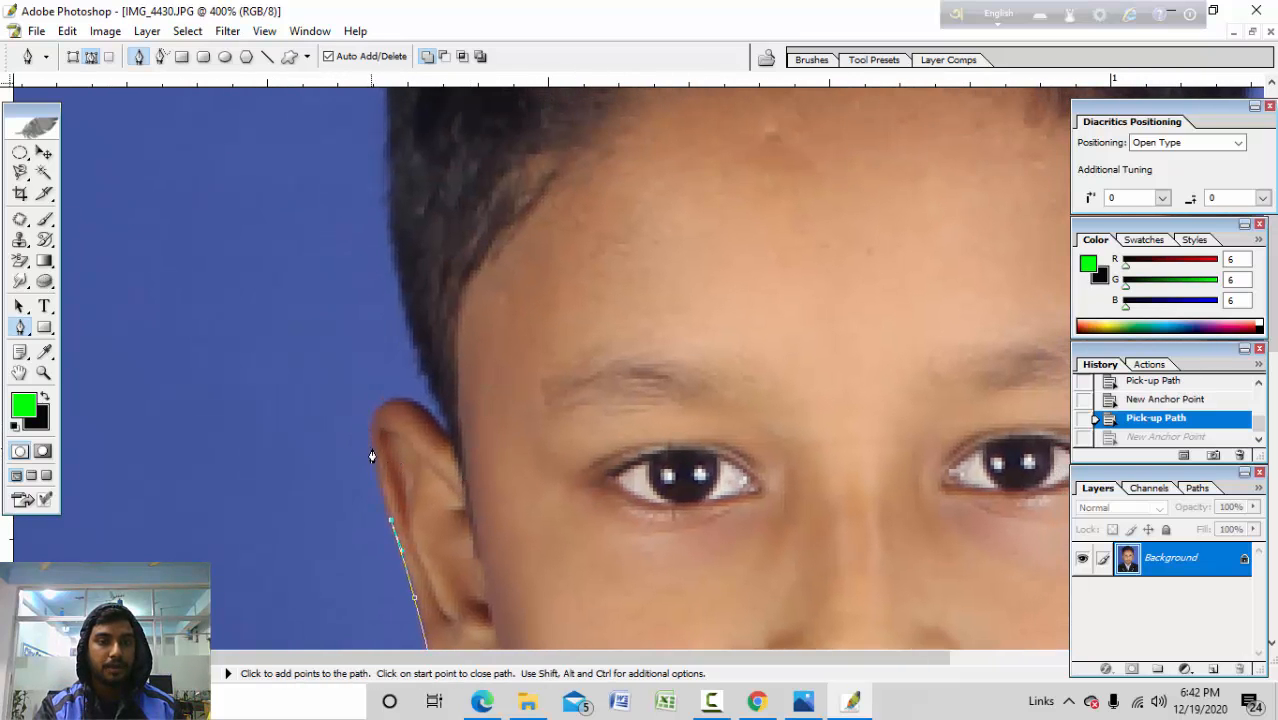
pyautogui.click(373, 441)
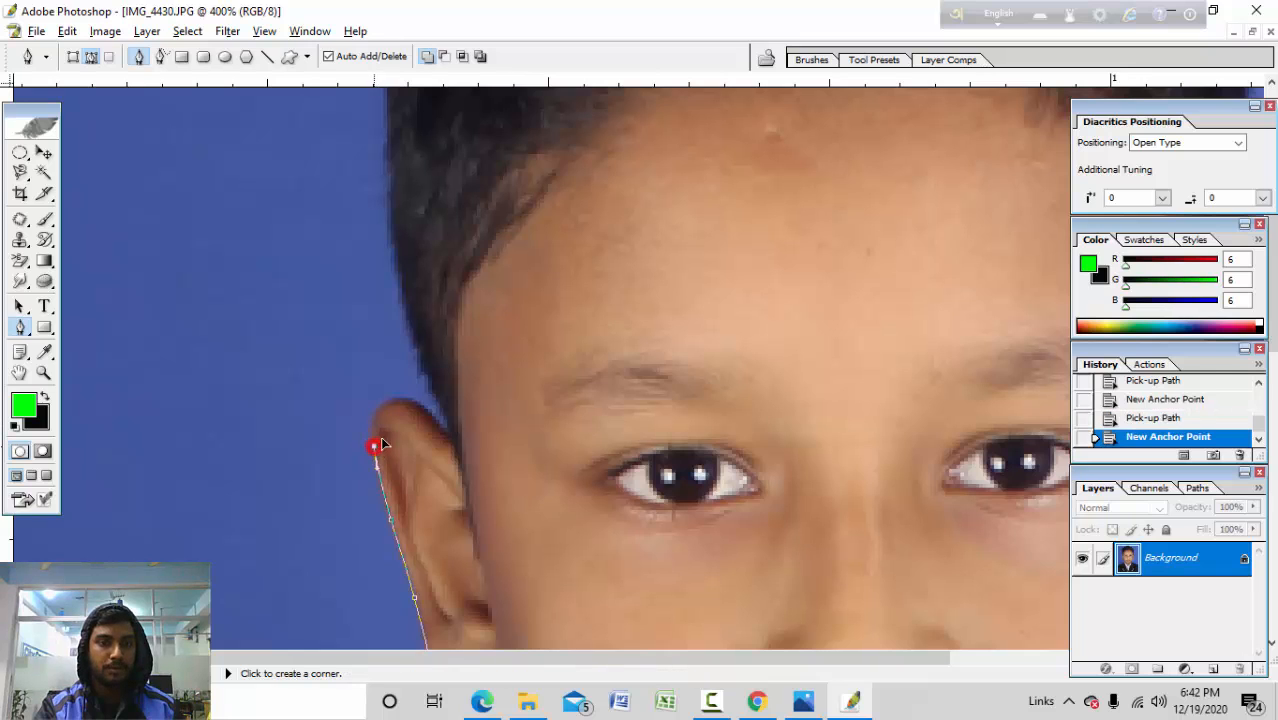
pyautogui.keyDown('alt'); pyautogui.click(374, 441); pyautogui.keyUp('alt')
pyautogui.hotkey('ctrl', 'alt', 'z')
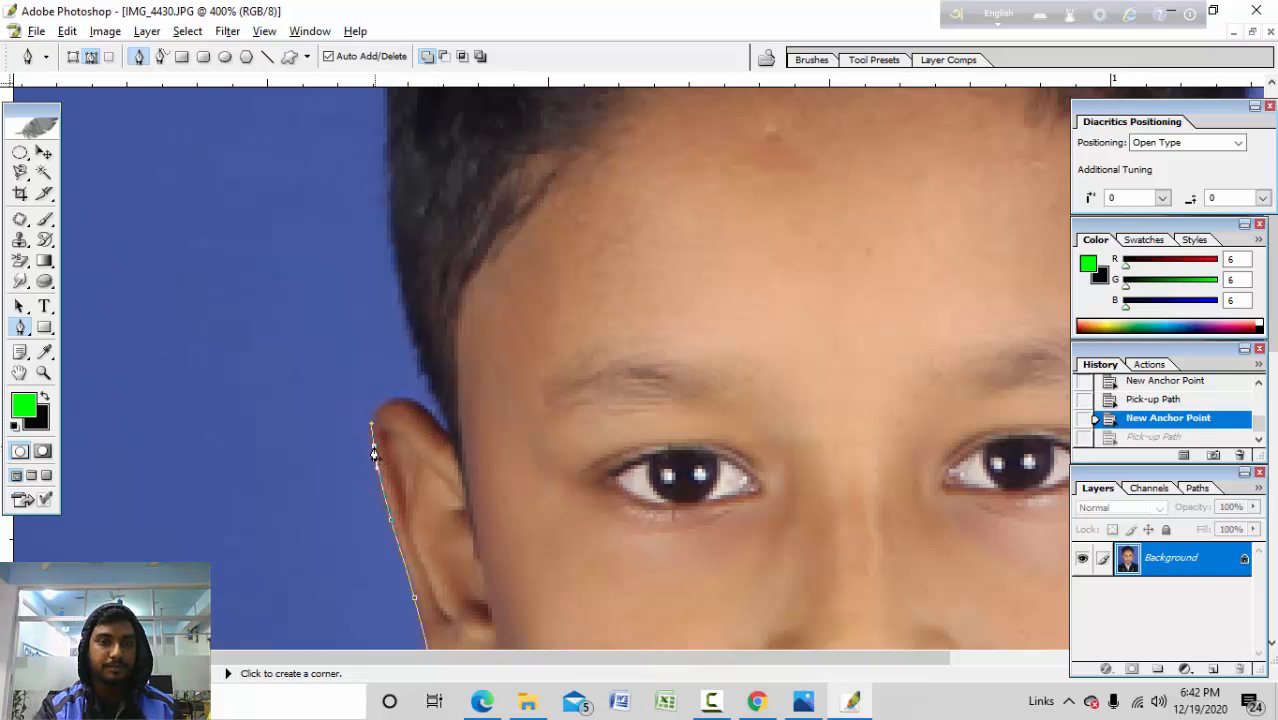
pyautogui.keyDown('alt'); pyautogui.click(374, 446); pyautogui.keyUp('alt')
# Step: Curve the path over the top of the ear and continue it to where the ear meets the hair
pyautogui.moveTo(476, 467); pyautogui.dragTo(511, 485)
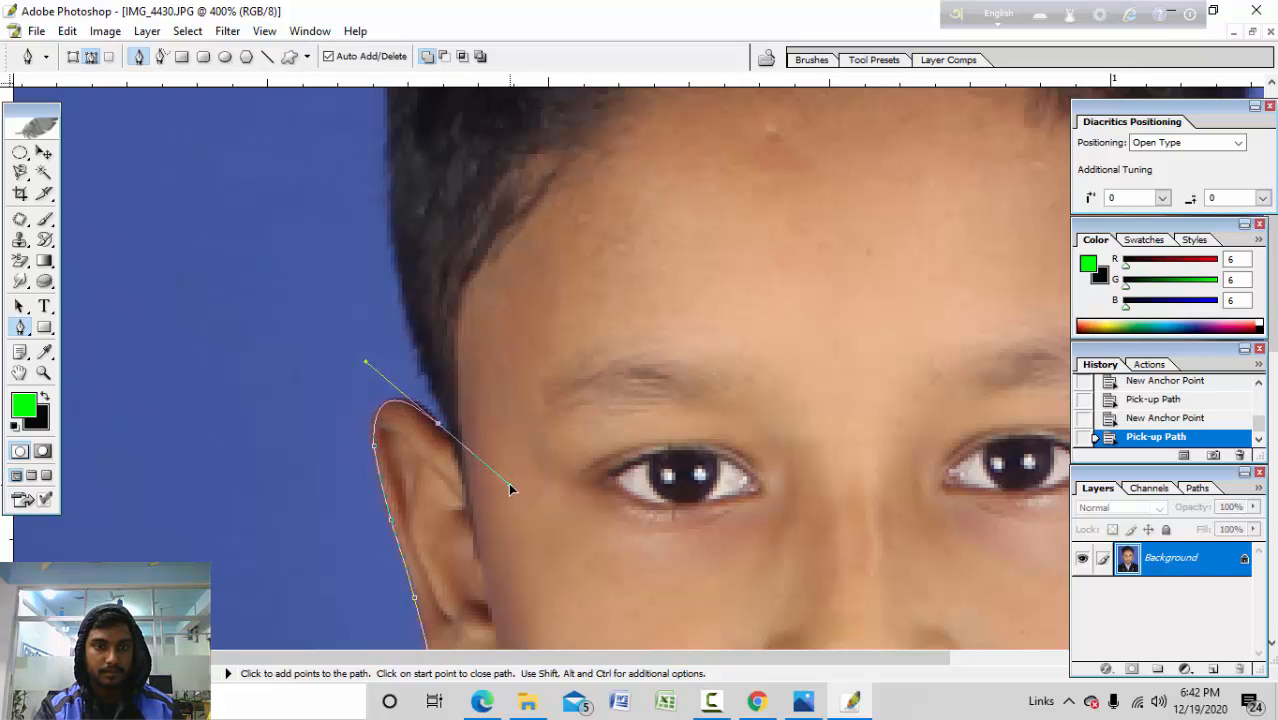
pyautogui.keyDown('alt'); pyautogui.click(436, 425); pyautogui.keyUp('alt')
pyautogui.click(455, 446)
# Step: Curve the path from the ear up the left side of the hair and turn the new anchor into a corner
pyautogui.moveTo(465, 354); pyautogui.dragTo(352, 480)
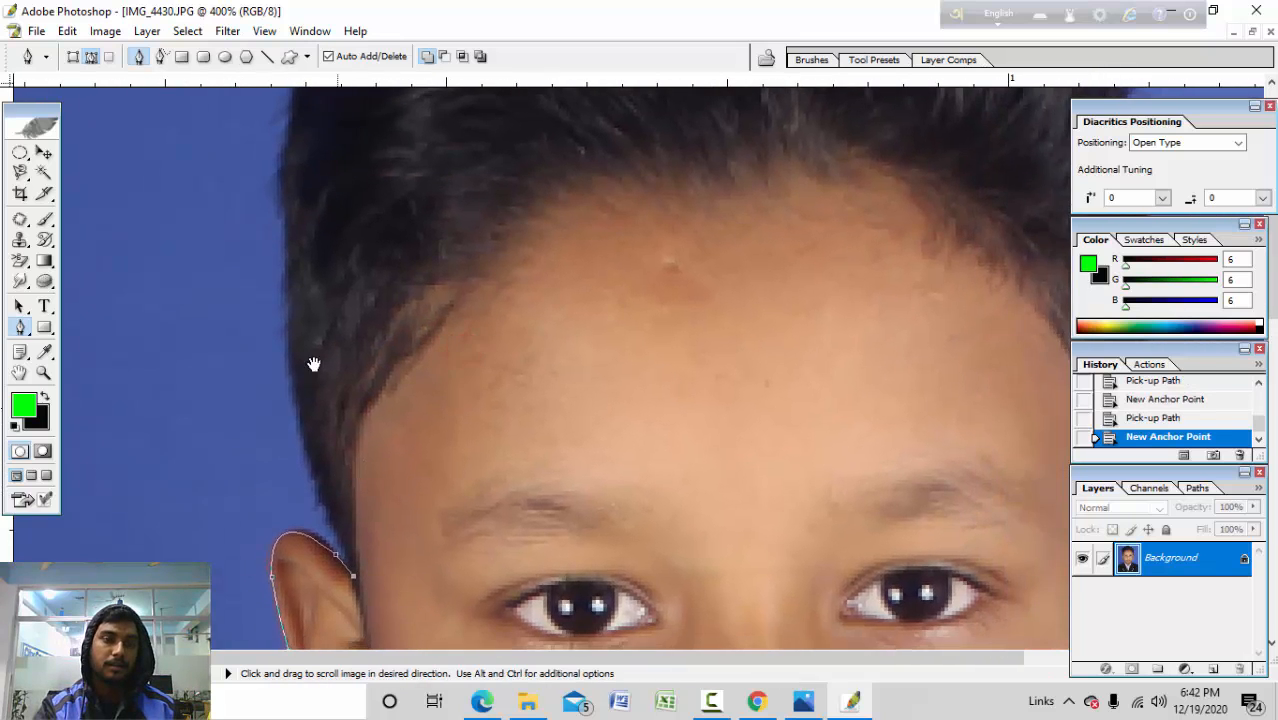
pyautogui.moveTo(286, 298); pyautogui.dragTo(286, 177)
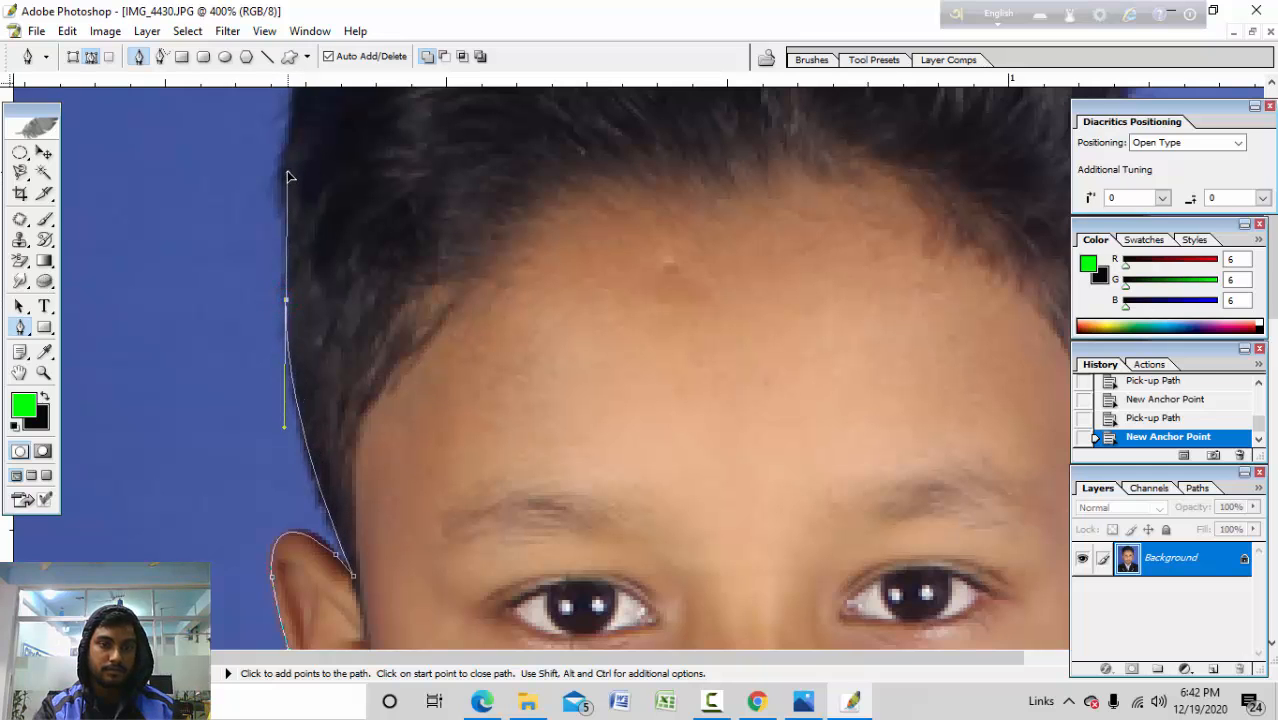
pyautogui.keyDown('alt'); pyautogui.click(285, 300); pyautogui.keyUp('alt')
# Step: Try to extend the path with one long segment further up the left side of the hair, and undo it
pyautogui.moveTo(337, 278); pyautogui.dragTo(388, 408)
pyautogui.moveTo(351, 257); pyautogui.dragTo(310, 140)
pyautogui.moveTo(438, 158); pyautogui.dragTo(388, 138)
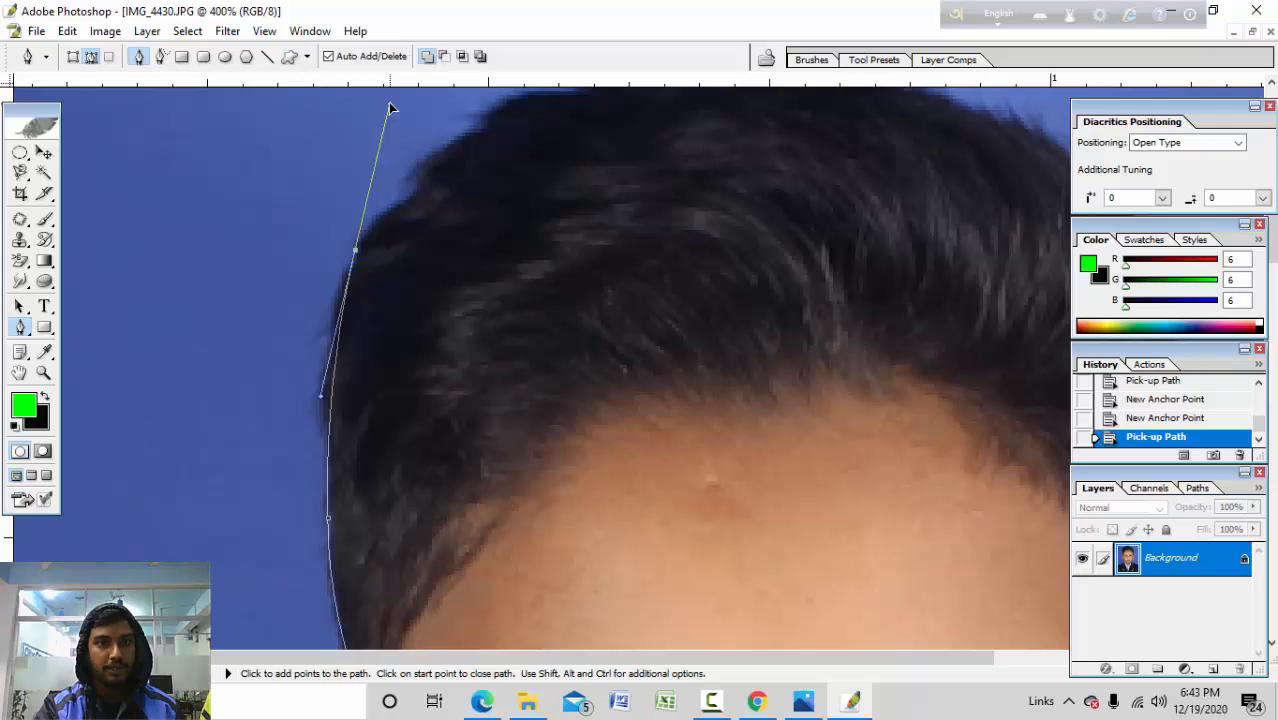
pyautogui.scroll(3, 395, 140)
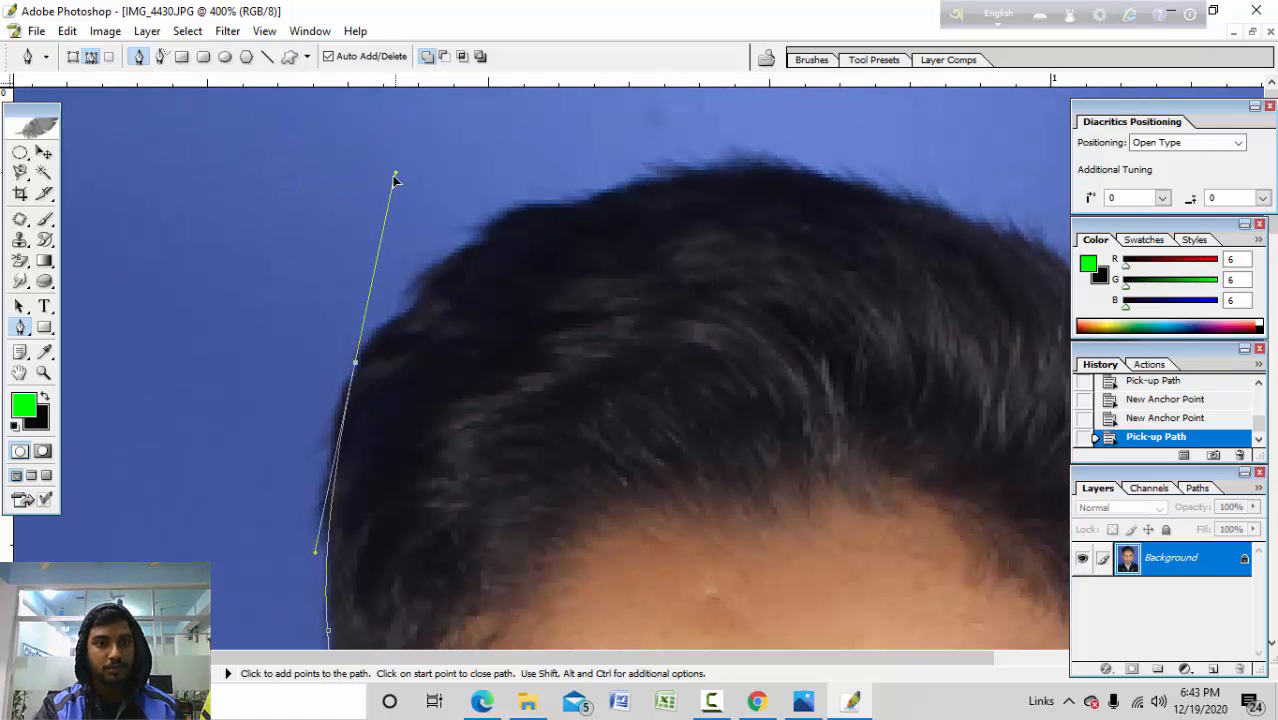
pyautogui.moveTo(390, 175)
pyautogui.mouseDown()
pyautogui.moveTo(405, 163)
pyautogui.moveTo(397, 151)
pyautogui.moveTo(381, 163)
pyautogui.moveTo(419, 177)
pyautogui.moveTo(388, 184)
pyautogui.mouseUp()
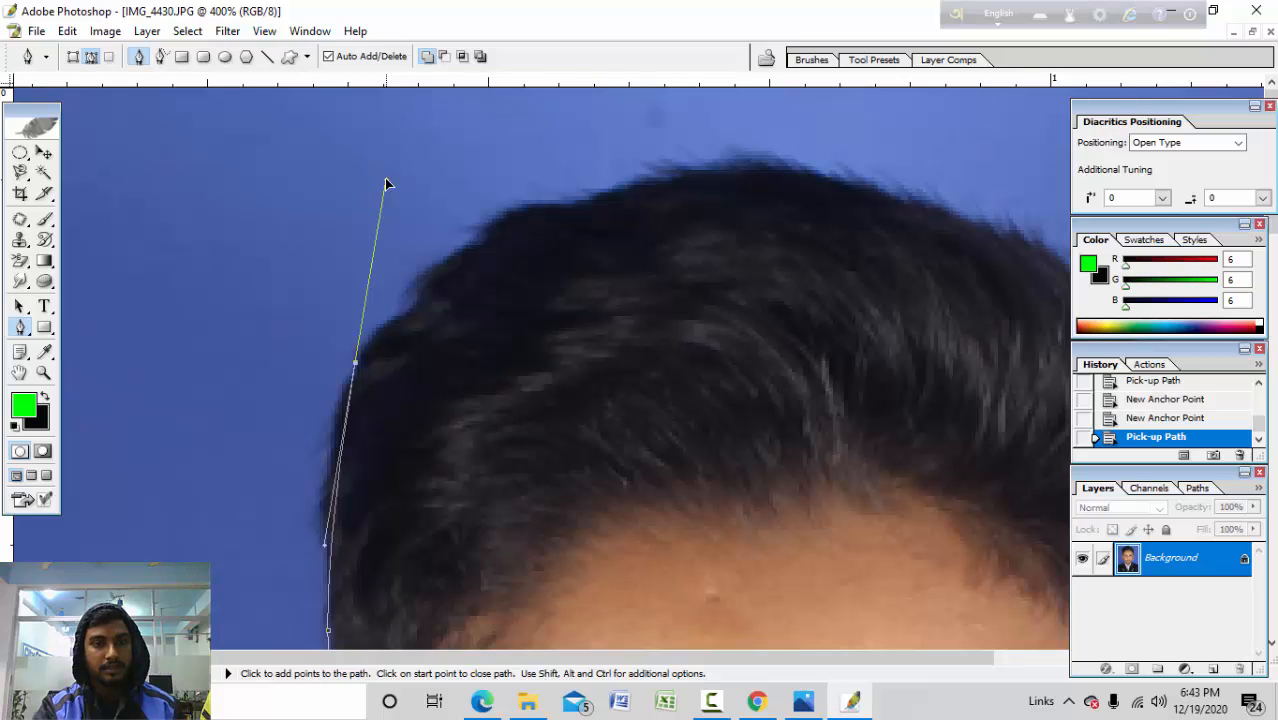
pyautogui.moveTo(388, 190); pyautogui.dragTo(395, 189)
pyautogui.press('space')
pyautogui.moveTo(459, 496); pyautogui.dragTo(485, 385)
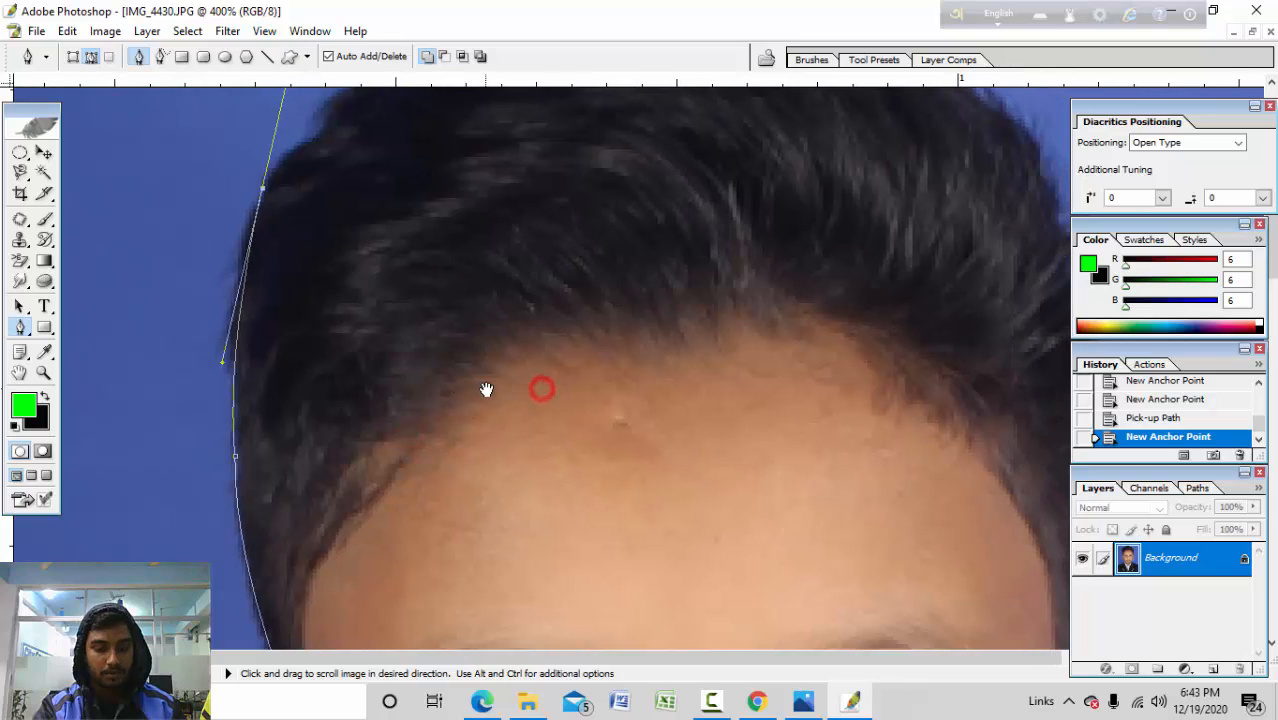
pyautogui.press('space')
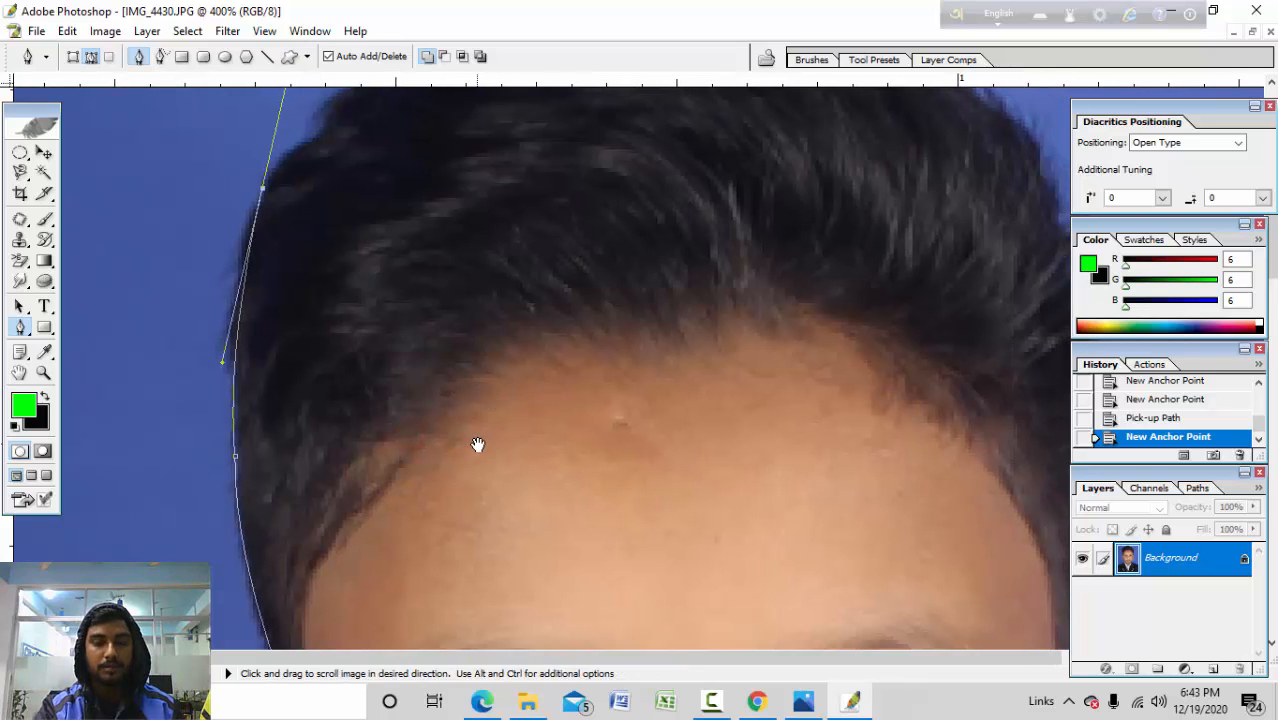
pyautogui.moveTo(459, 459); pyautogui.dragTo(398, 350)
pyautogui.hotkey('ctrl', 'z')
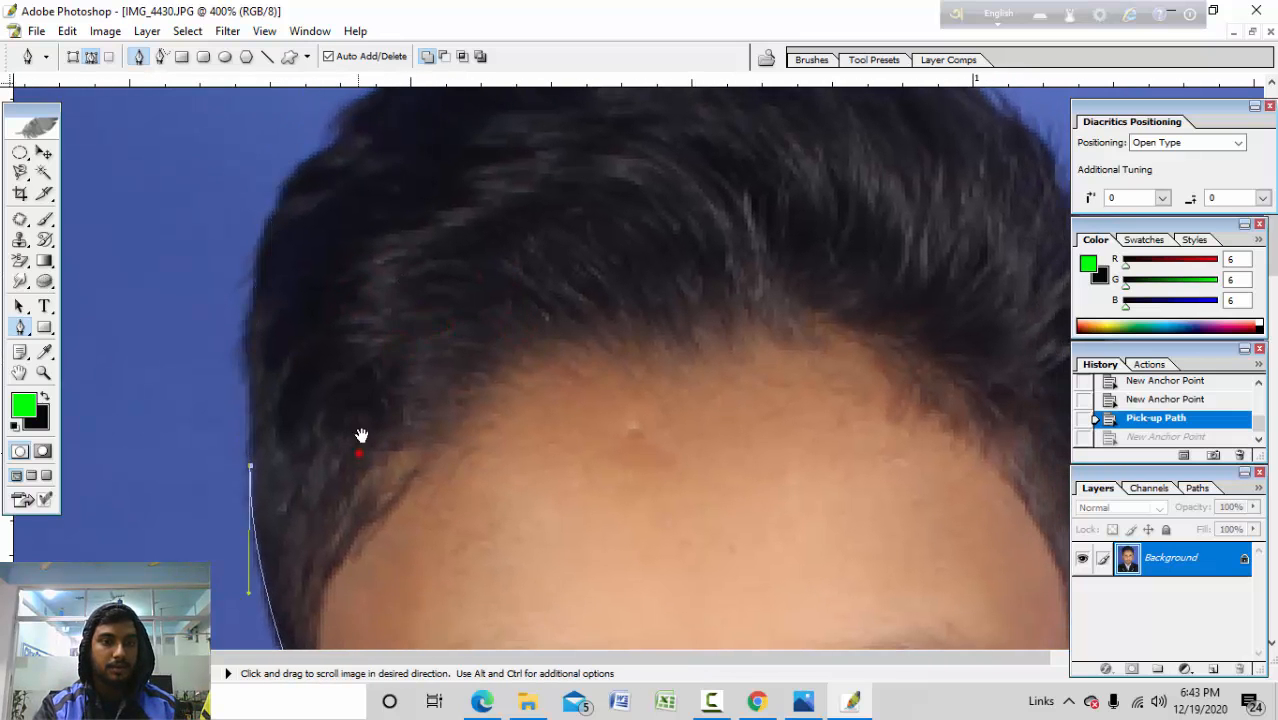
pyautogui.moveTo(360, 454); pyautogui.dragTo(360, 368)
pyautogui.click(263, 233)
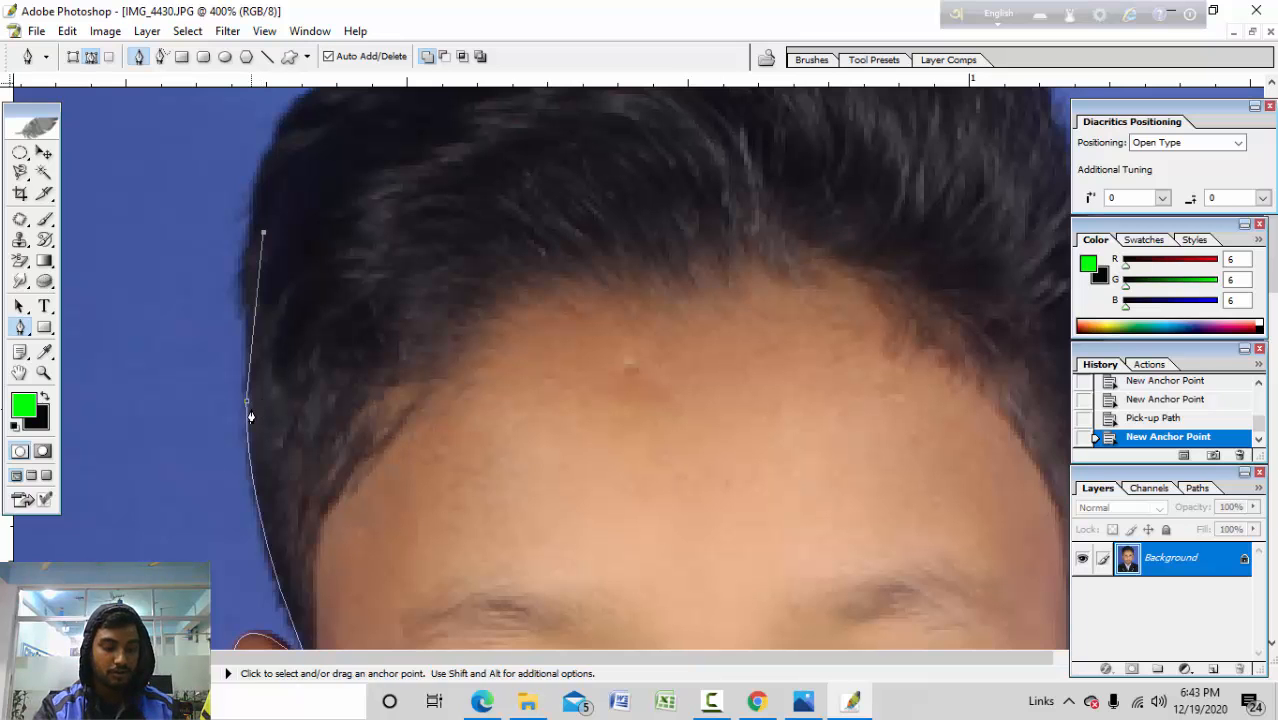
pyautogui.hotkey('ctrl', 'z')
# Step: Extend the path up the left side of the hair with two short curved segments and turn each new anchor into a corner
pyautogui.moveTo(360, 365); pyautogui.dragTo(201, 367)
pyautogui.keyDown('ctrl'); pyautogui.click(297, 379); pyautogui.keyUp('ctrl')
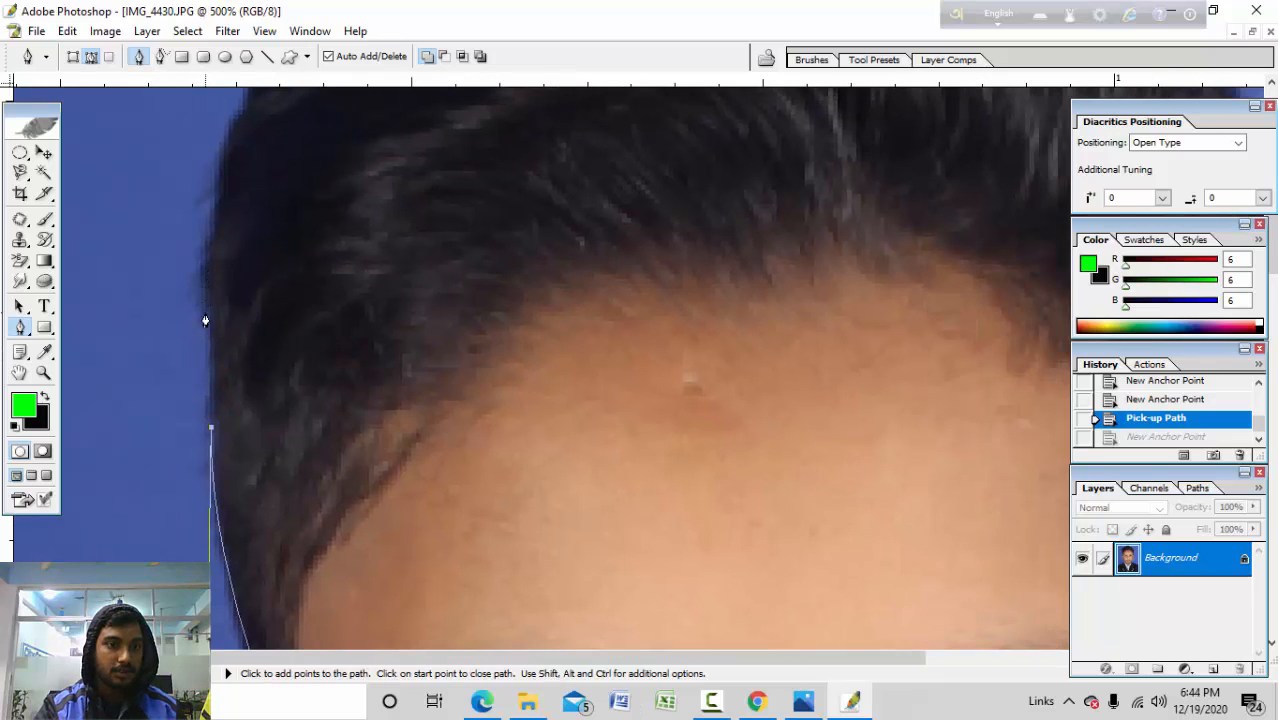
pyautogui.moveTo(207, 307); pyautogui.dragTo(203, 274)
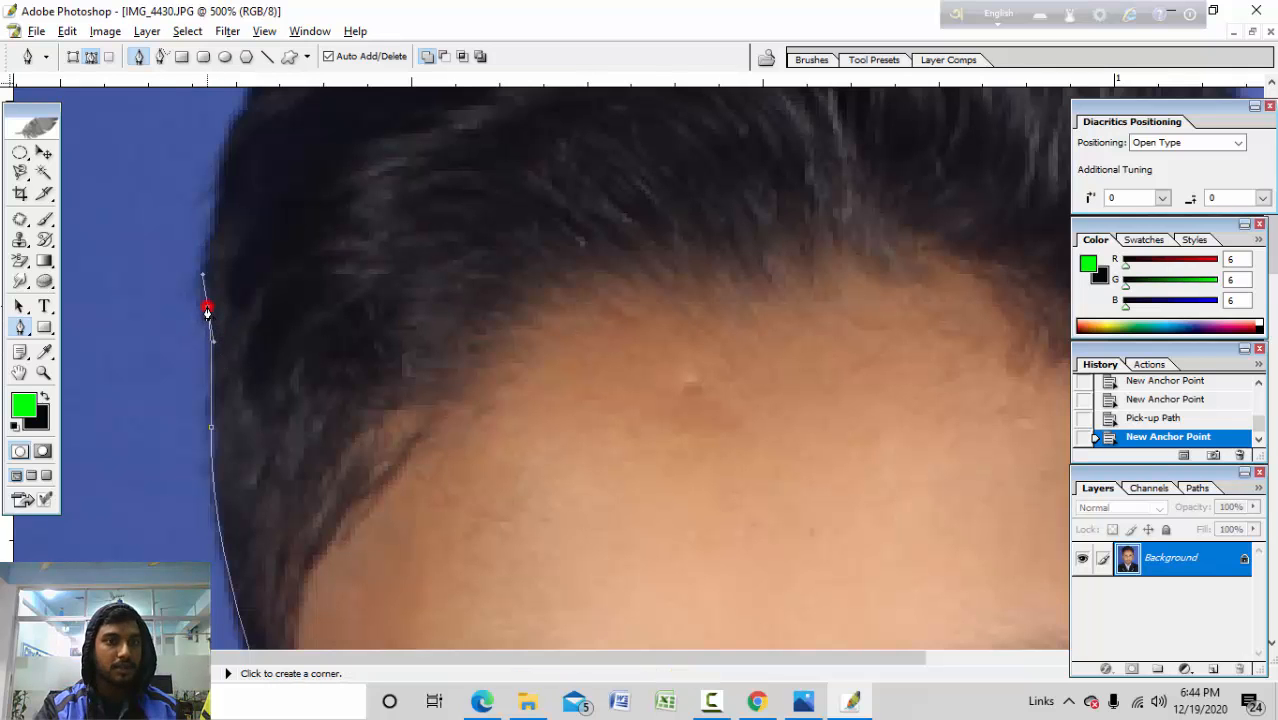
pyautogui.click(207, 310)
pyautogui.moveTo(459, 237); pyautogui.dragTo(274, 326)
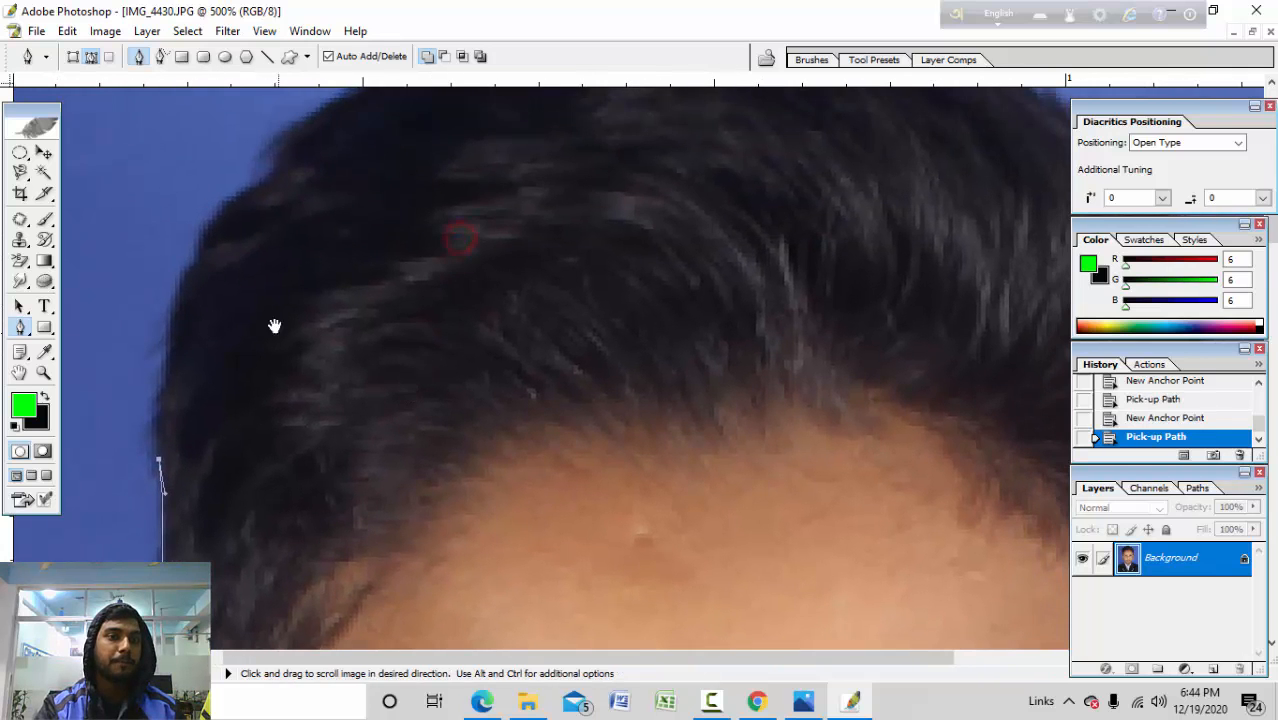
pyautogui.moveTo(196, 260); pyautogui.dragTo(229, 168)
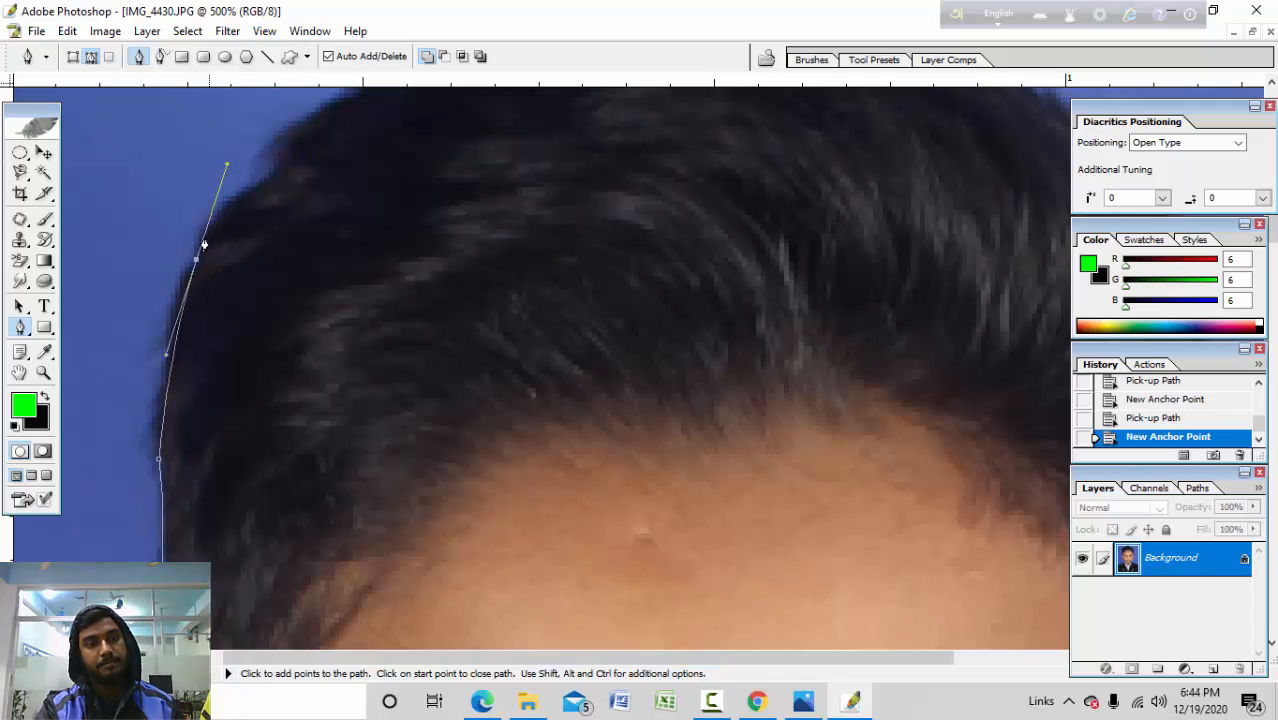
pyautogui.keyDown('alt'); pyautogui.click(196, 259); pyautogui.keyUp('alt')
# Step: Trace the upper-left edge of the hair with three curved anchors, turning each into a corner
pyautogui.moveTo(418, 257); pyautogui.dragTo(336, 403)
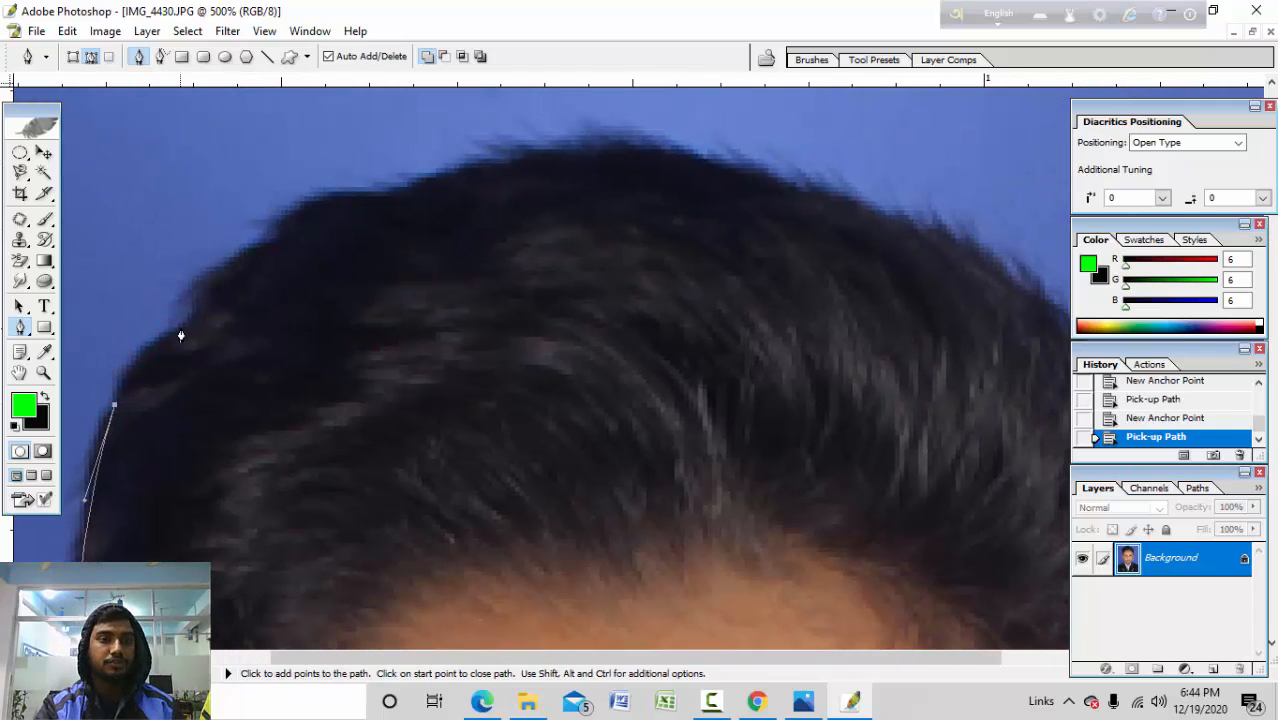
pyautogui.moveTo(182, 327); pyautogui.dragTo(253, 243)
pyautogui.keyDown('alt'); pyautogui.click(182, 327); pyautogui.keyUp('alt')
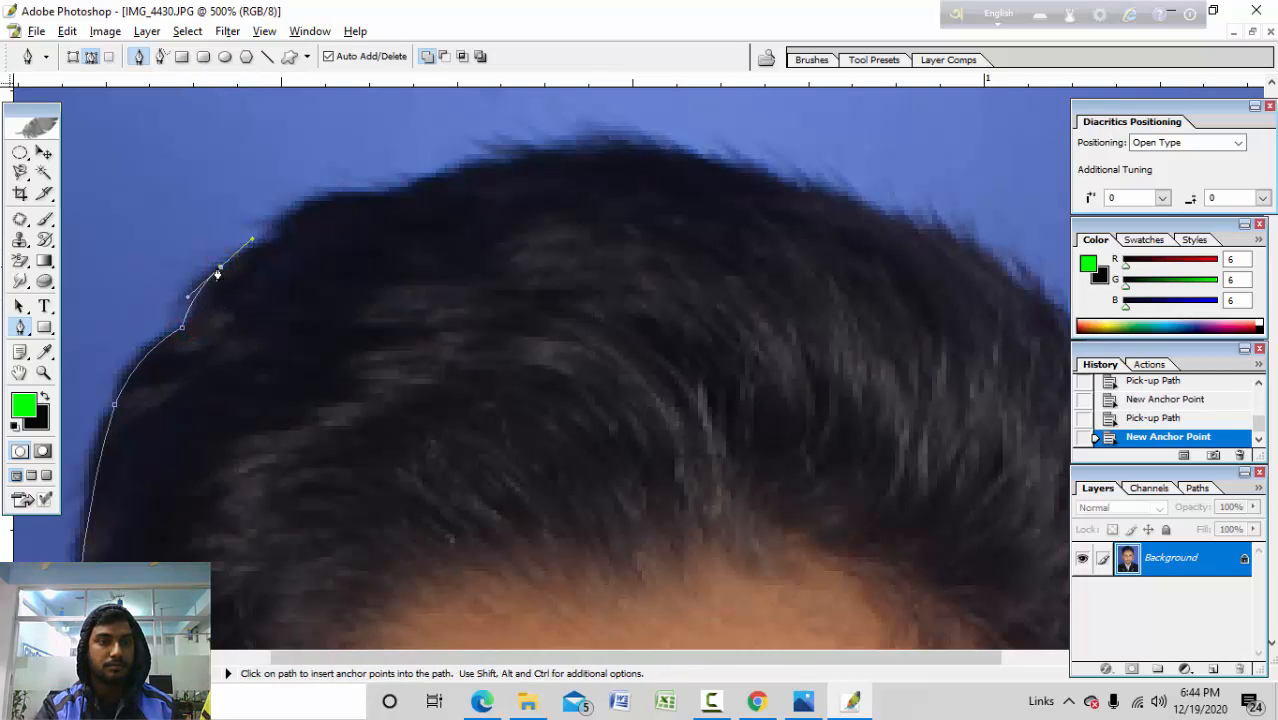
pyautogui.keyDown('alt'); pyautogui.click(222, 264); pyautogui.keyUp('alt')
pyautogui.moveTo(528, 308); pyautogui.dragTo(460, 430)
pyautogui.moveTo(211, 280); pyautogui.dragTo(236, 267)
pyautogui.keyDown('alt'); pyautogui.click(212, 280); pyautogui.keyUp('alt')
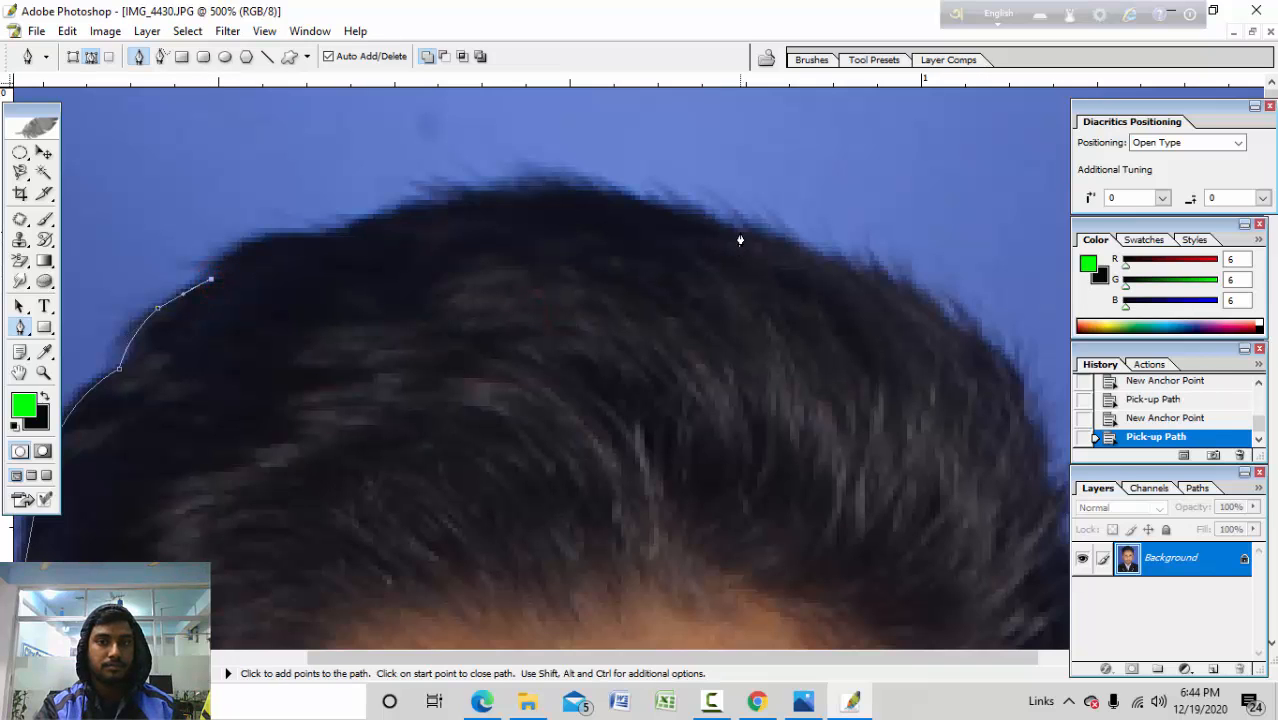
# Step: Curve the path across the top of the hair and extend it down to an anchor on the upper-right edge
pyautogui.moveTo(740, 240); pyautogui.dragTo(821, 263)
pyautogui.press('space')
pyautogui.moveTo(802, 391); pyautogui.dragTo(477, 300)
pyautogui.moveTo(693, 301); pyautogui.dragTo(710, 346)
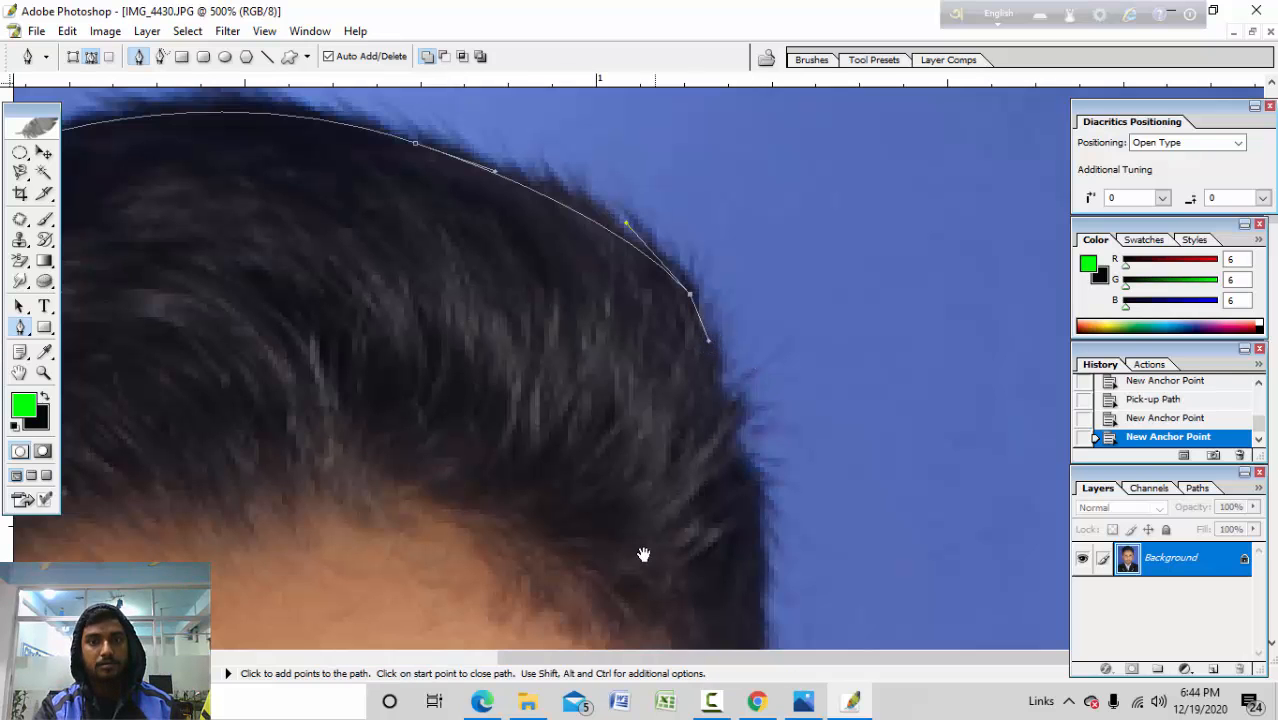
# Step: Trace the upper-right edge of the hair with two short curved segments and turn each new anchor into a corner
pyautogui.press('space')
pyautogui.moveTo(605, 536); pyautogui.dragTo(568, 439)
pyautogui.moveTo(652, 366); pyautogui.dragTo(614, 339)
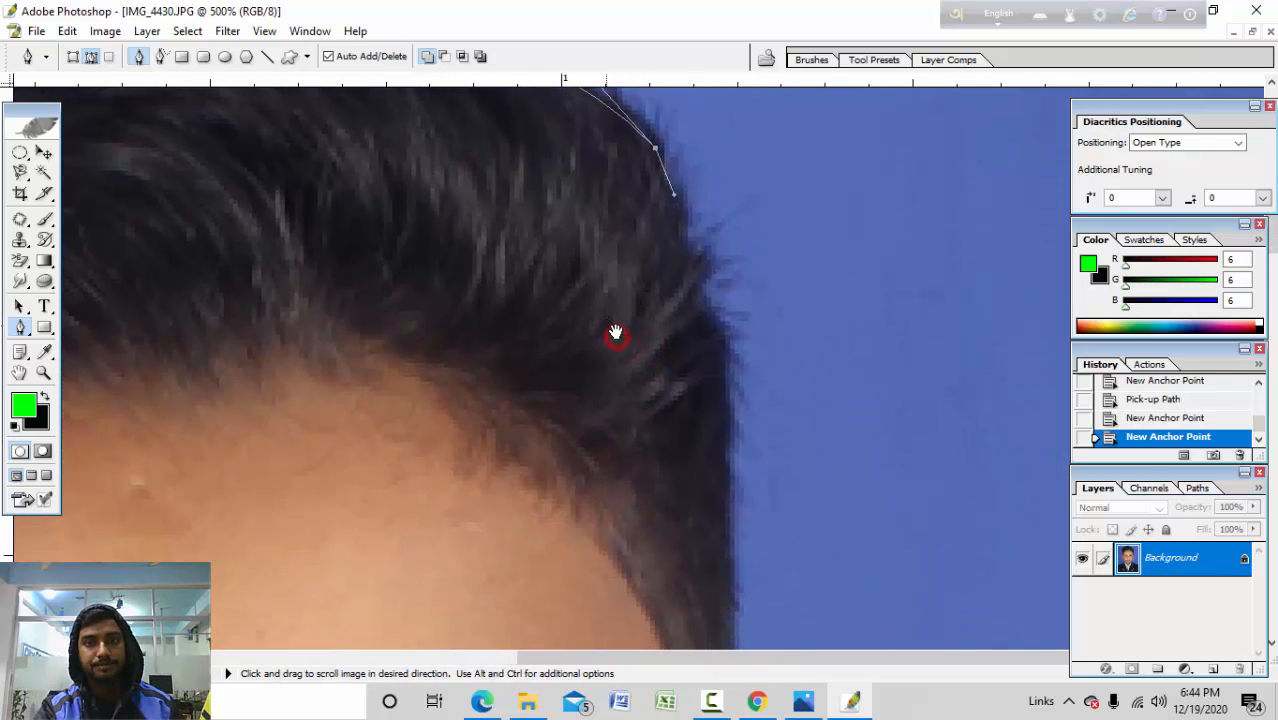
pyautogui.moveTo(726, 363); pyautogui.dragTo(741, 395)
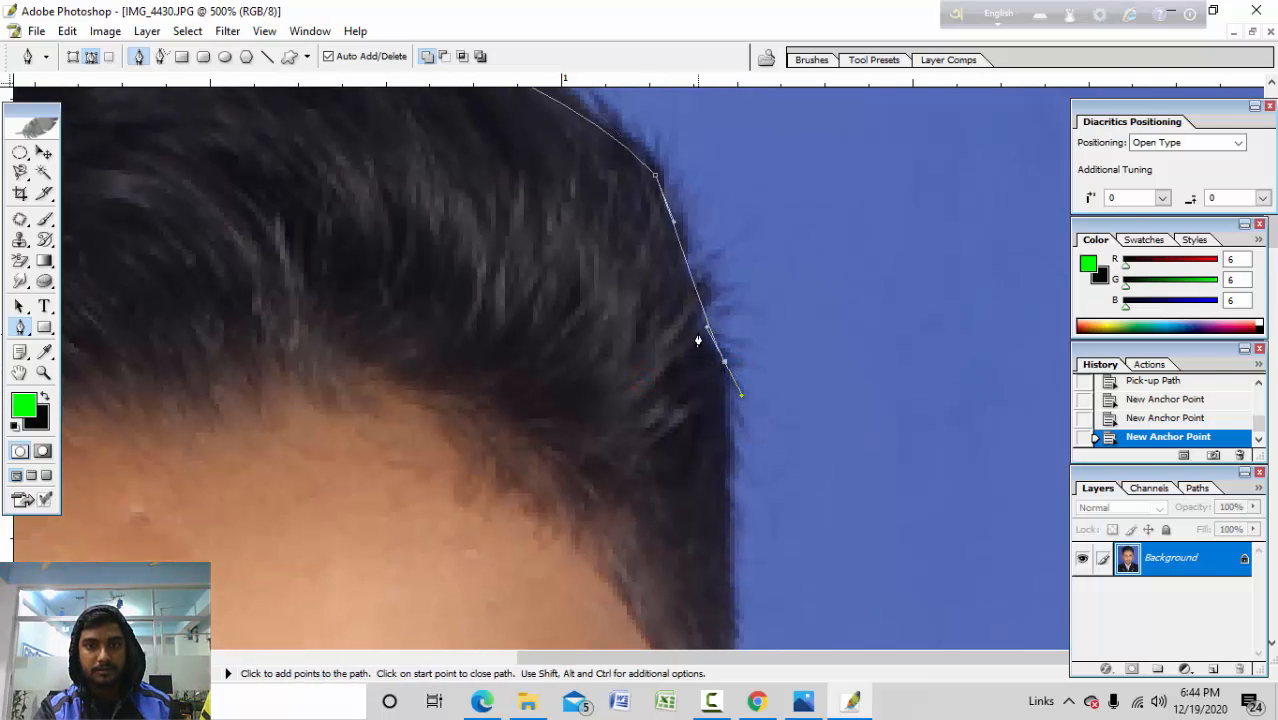
pyautogui.hotkey('ctrl', 'z')
pyautogui.moveTo(693, 290); pyautogui.dragTo(700, 345)
pyautogui.keyDown('alt'); pyautogui.click(693, 291); pyautogui.keyUp('alt')
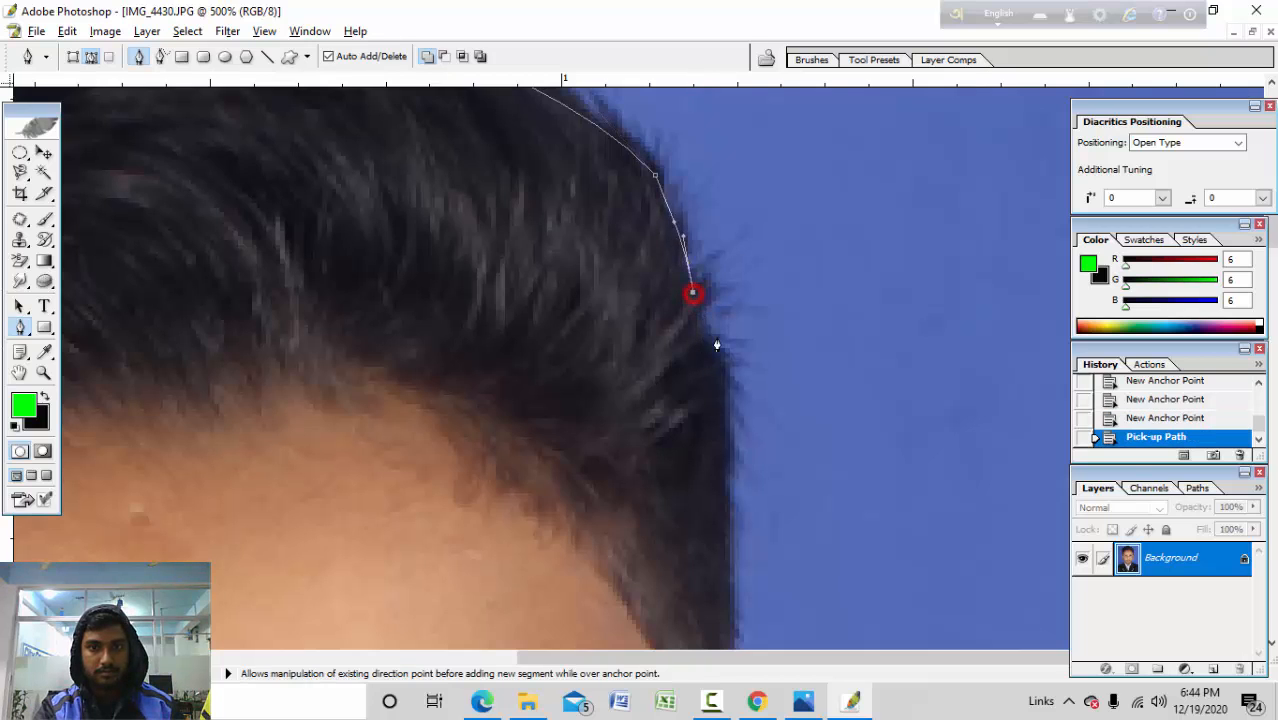
pyautogui.moveTo(730, 393); pyautogui.dragTo(731, 395)
pyautogui.keyDown('alt'); pyautogui.click(722, 370); pyautogui.keyUp('alt')
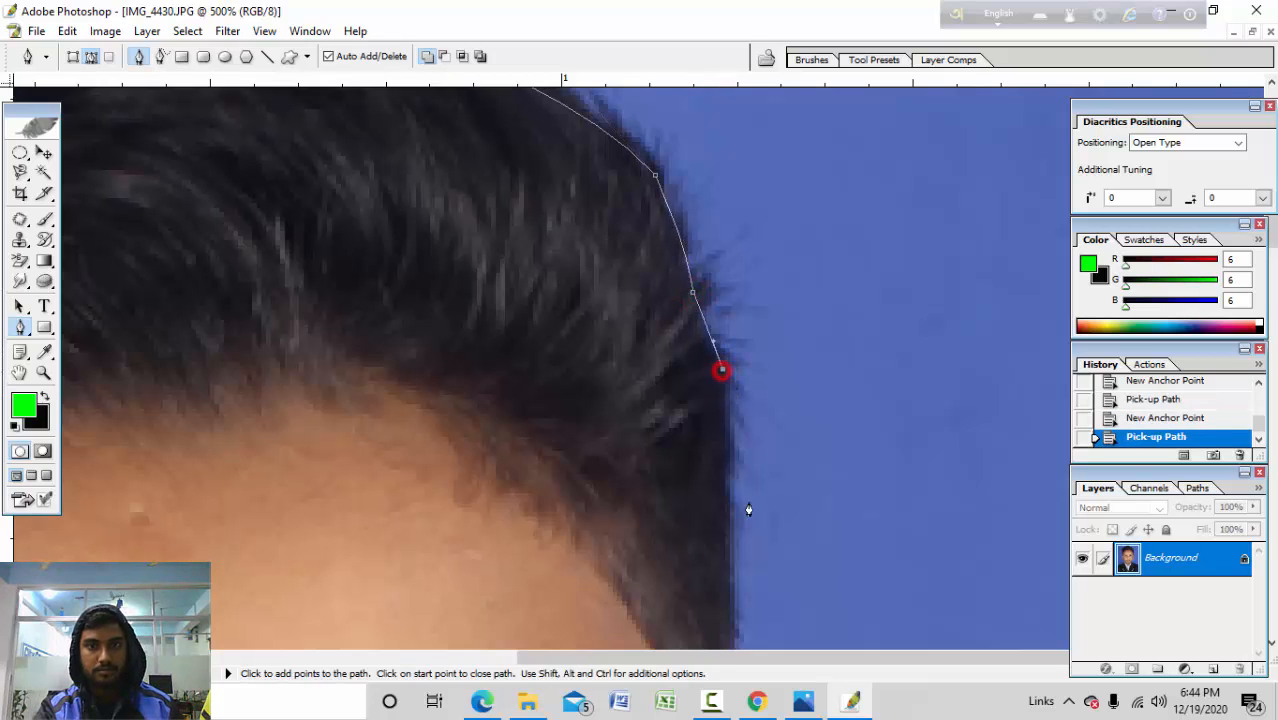
# Step: Extend the path down the right side of the hair to a corner anchor beside the forehead
pyautogui.press('space')
pyautogui.moveTo(733, 565); pyautogui.dragTo(733, 460)
pyautogui.keyDown('alt'); pyautogui.click(733, 400); pyautogui.keyUp('alt')
# Step: Continue the path down the right sideburn to where the hair meets the ear, turning each new anchor into a corner
pyautogui.press('space')
pyautogui.moveTo(738, 560); pyautogui.dragTo(715, 441)
pyautogui.click(739, 358)
pyautogui.keyDown('alt'); pyautogui.click(739, 358); pyautogui.keyUp('alt')
pyautogui.hotkey('ctrl', 'alt', 'z')
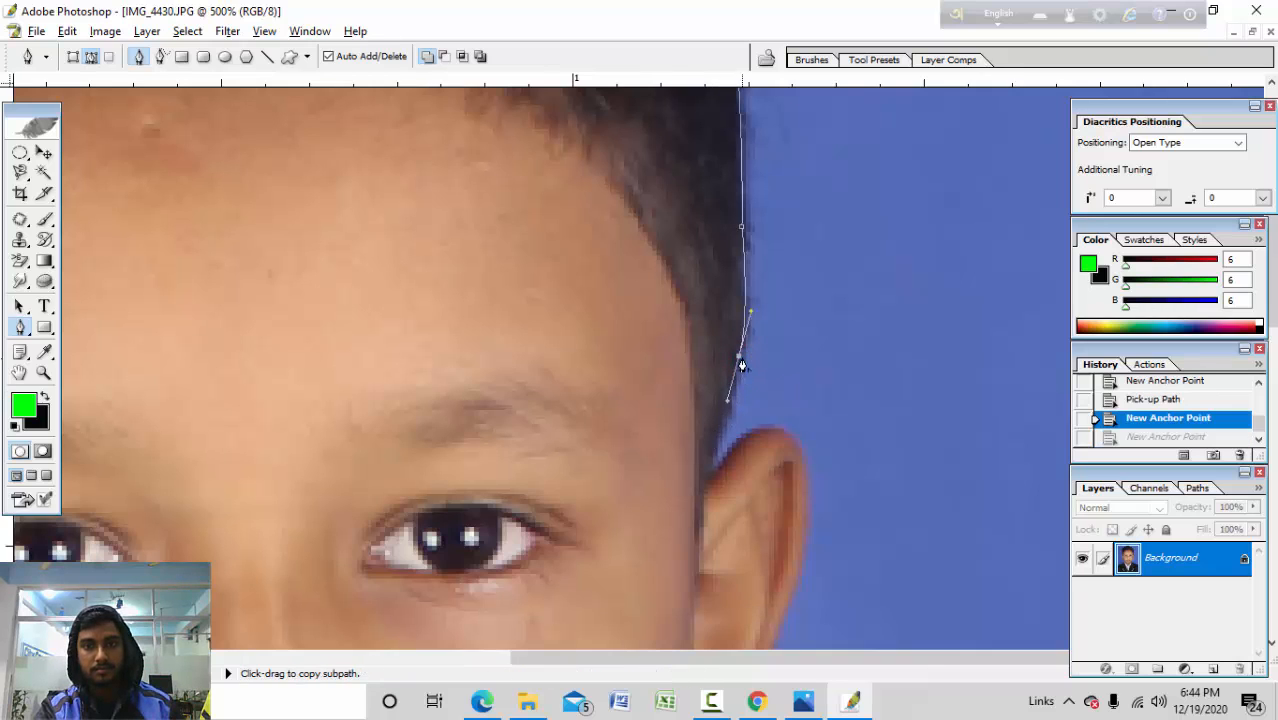
pyautogui.keyDown('alt'); pyautogui.click(738, 358); pyautogui.keyUp('alt')
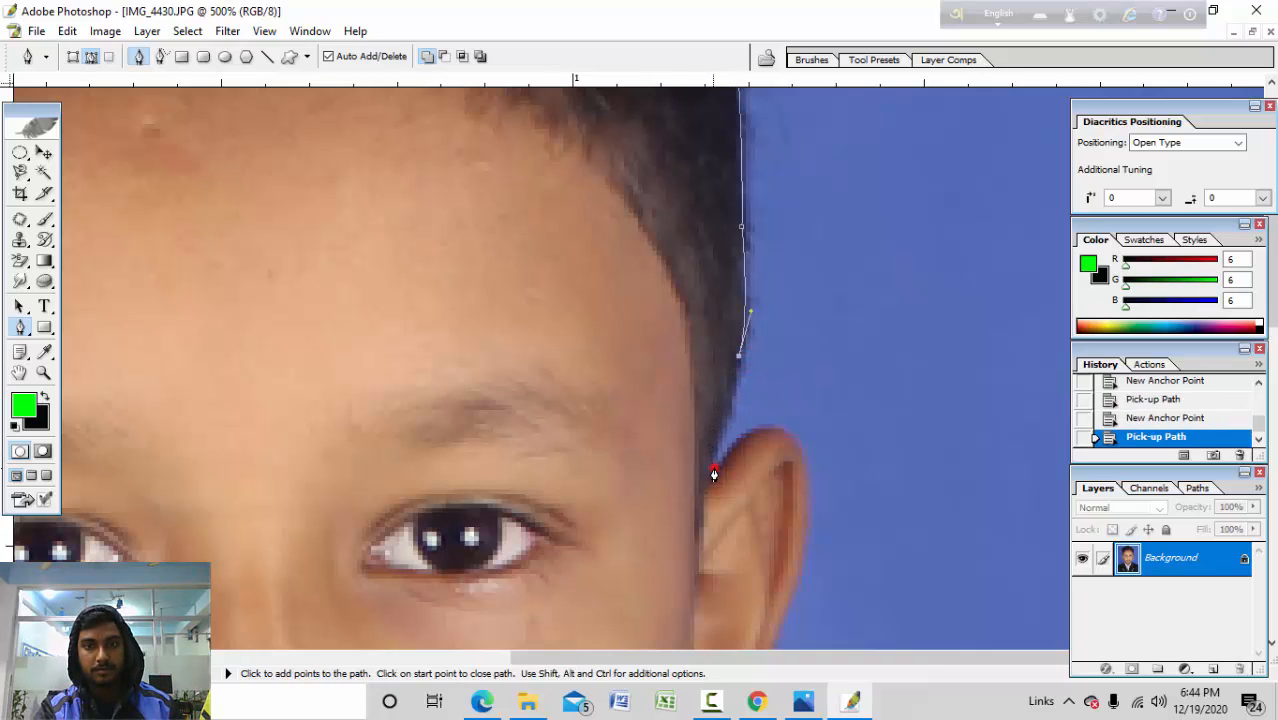
pyautogui.moveTo(714, 468); pyautogui.dragTo(711, 300)
pyautogui.keyDown('alt'); pyautogui.click(714, 466); pyautogui.keyUp('alt')
pyautogui.moveTo(655, 452); pyautogui.dragTo(622, 480)
pyautogui.moveTo(566, 537); pyautogui.dragTo(559, 547)
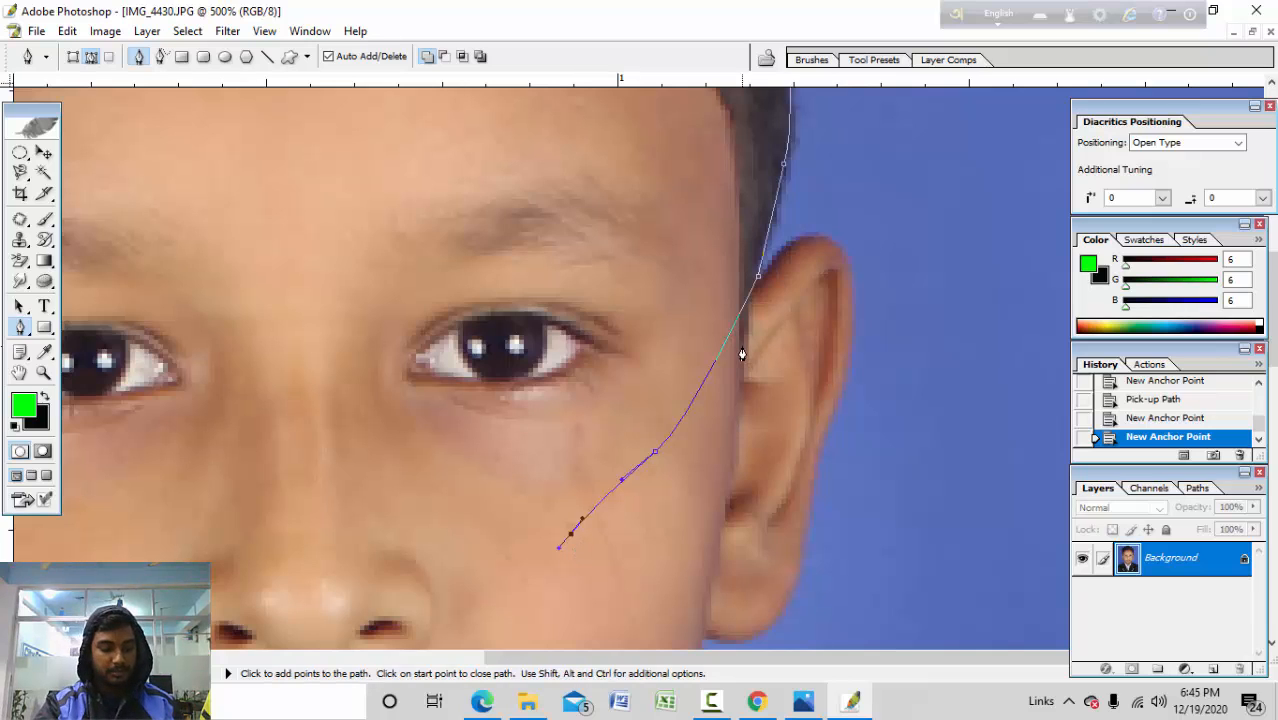
pyautogui.hotkey('ctrl', 'alt')
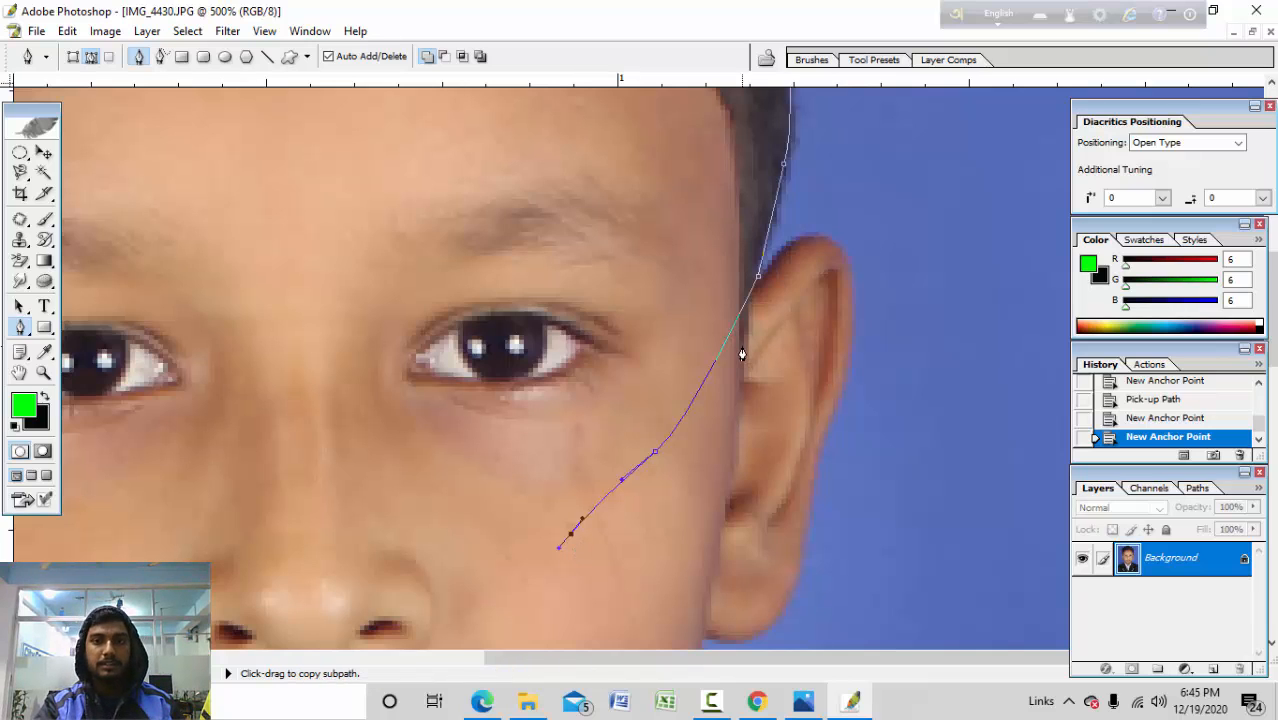
pyautogui.hotkey('ctrl', 'alt', 'z')
pyautogui.hotkey('ctrl', 'alt', 'z')
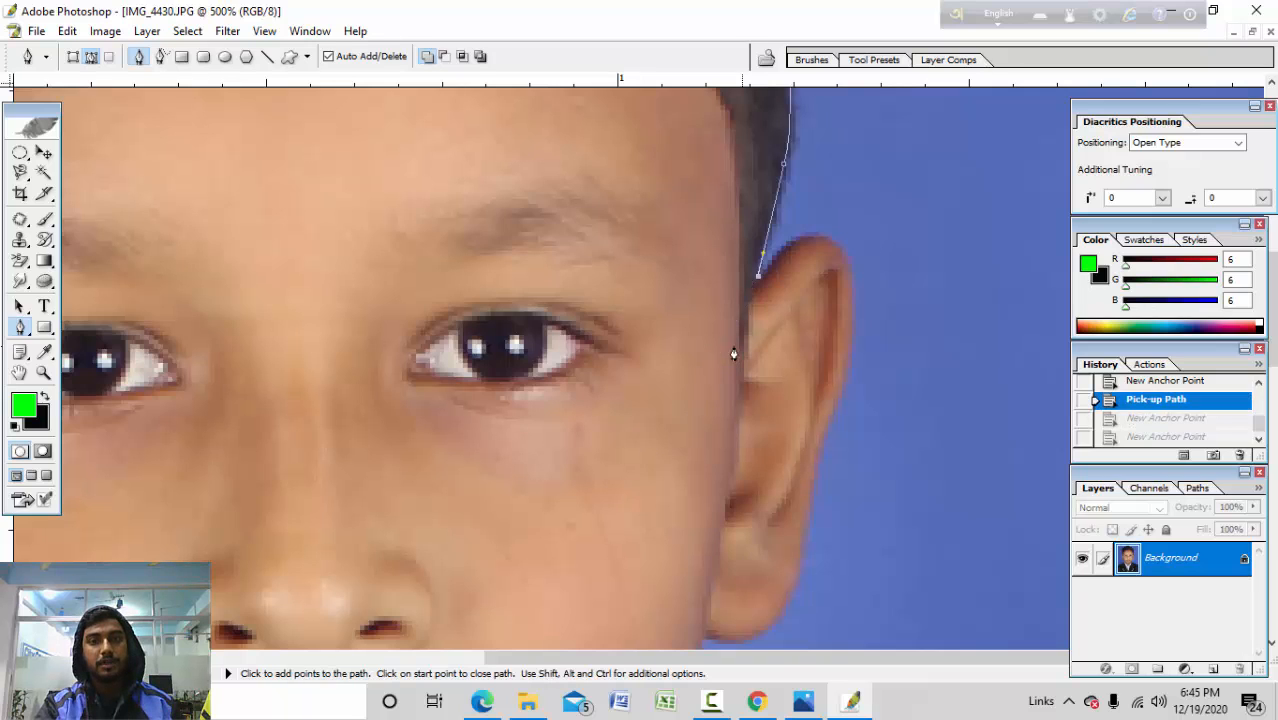
pyautogui.click(626, 454)
pyautogui.click(561, 501)
pyautogui.click(530, 519)
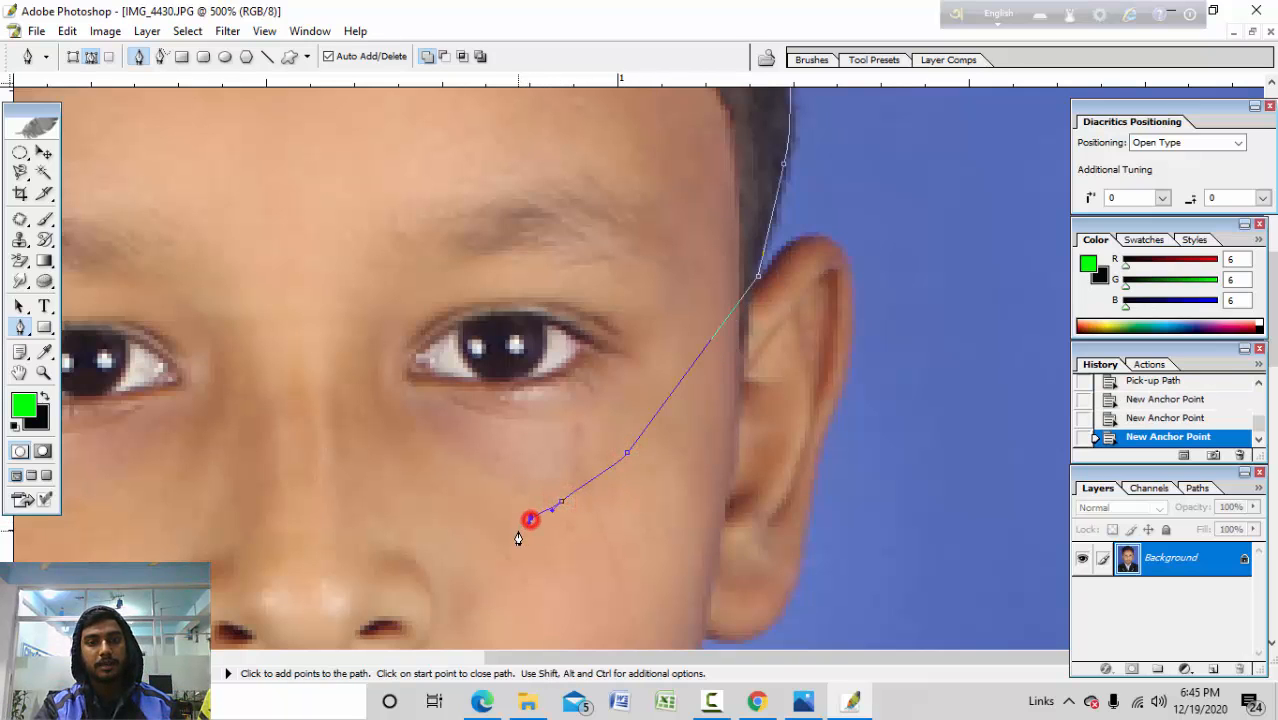
pyautogui.moveTo(548, 479); pyautogui.dragTo(568, 458)
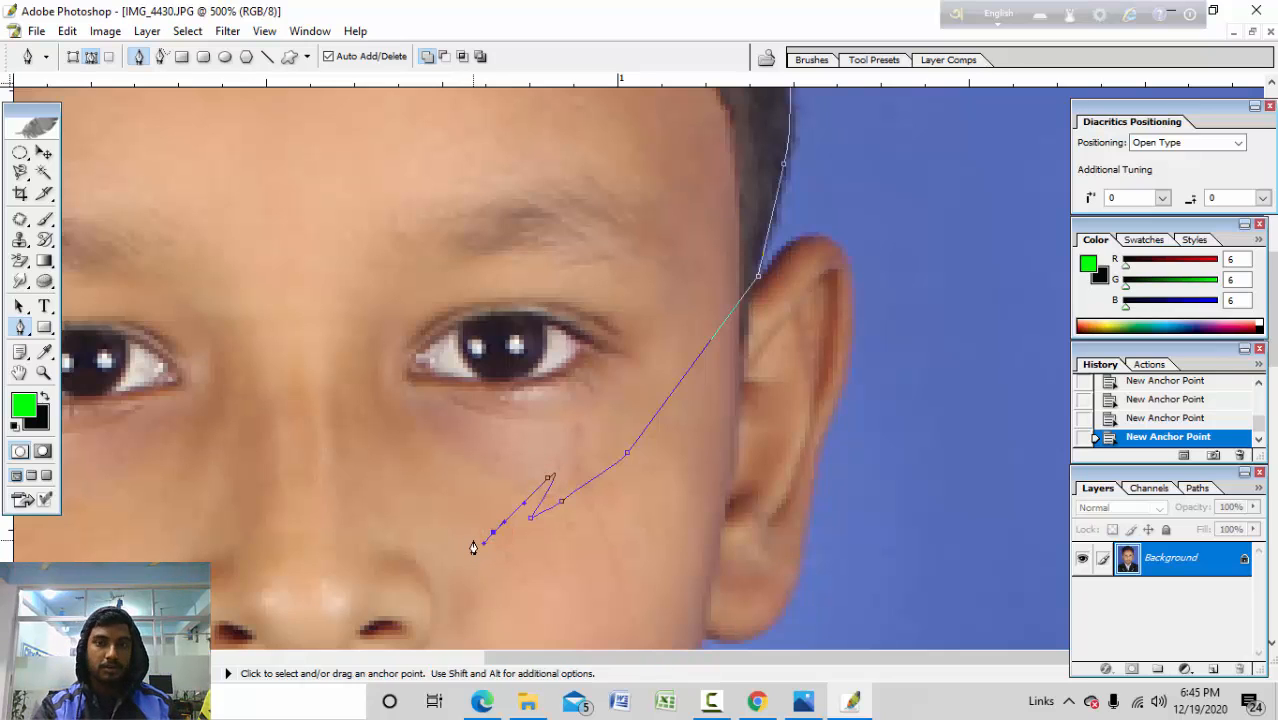
pyautogui.hotkey('ctrl', 'alt', 'z')
pyautogui.hotkey('ctrl', 'alt', 'z')
pyautogui.hotkey('ctrl', 'alt', 'z')
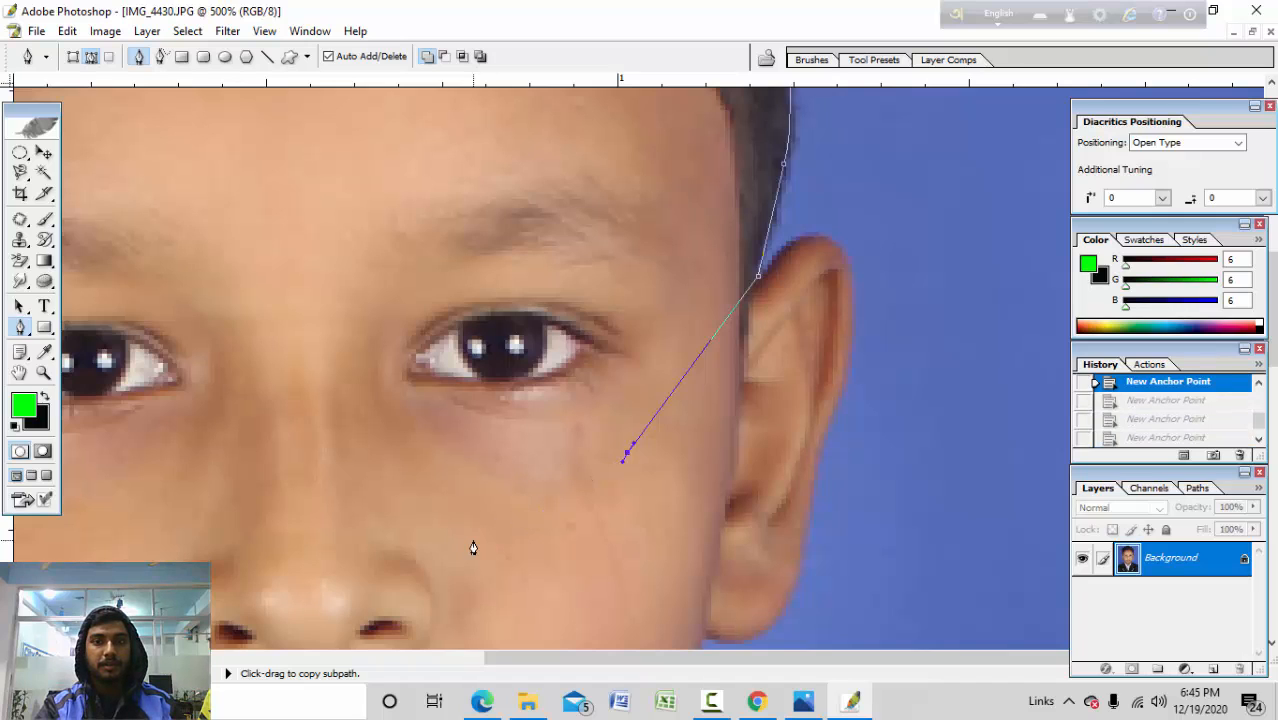
pyautogui.hotkey('ctrl', 'alt', 'z')
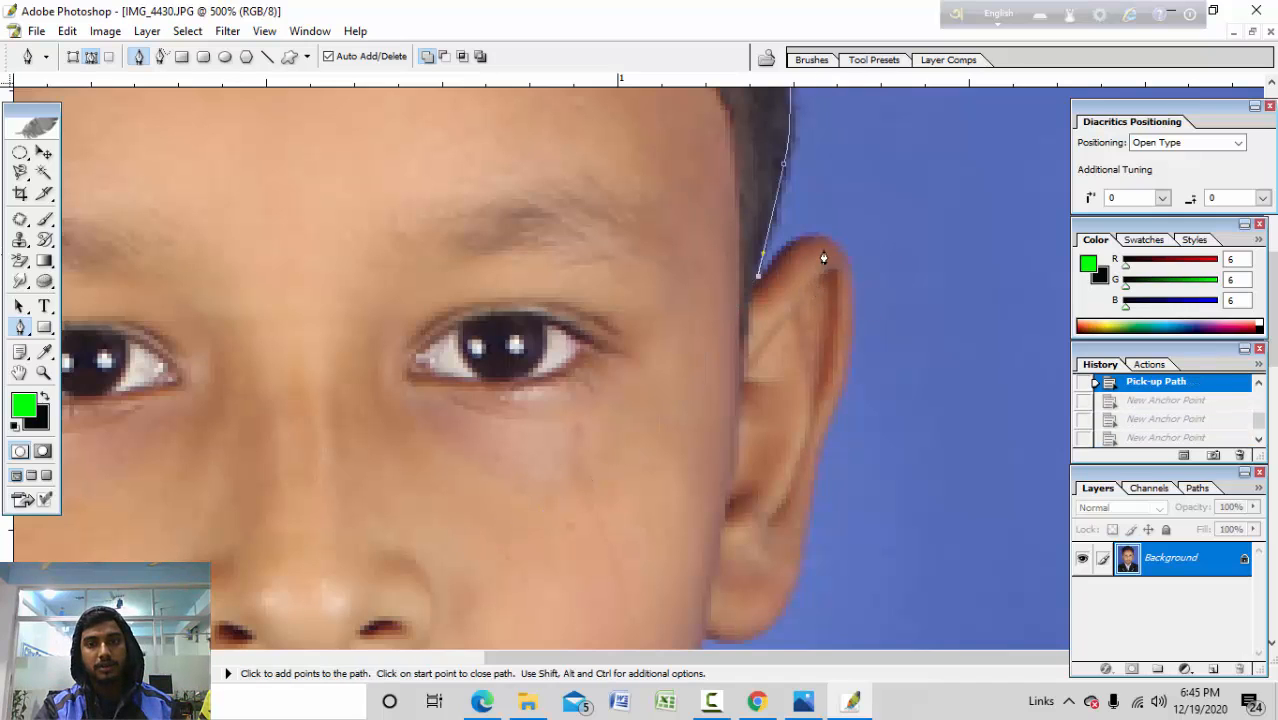
# Step: Add an anchor where the ear meets the hair, curve the path over the ear's top and turn the end anchor into a corner
pyautogui.click(884, 268)
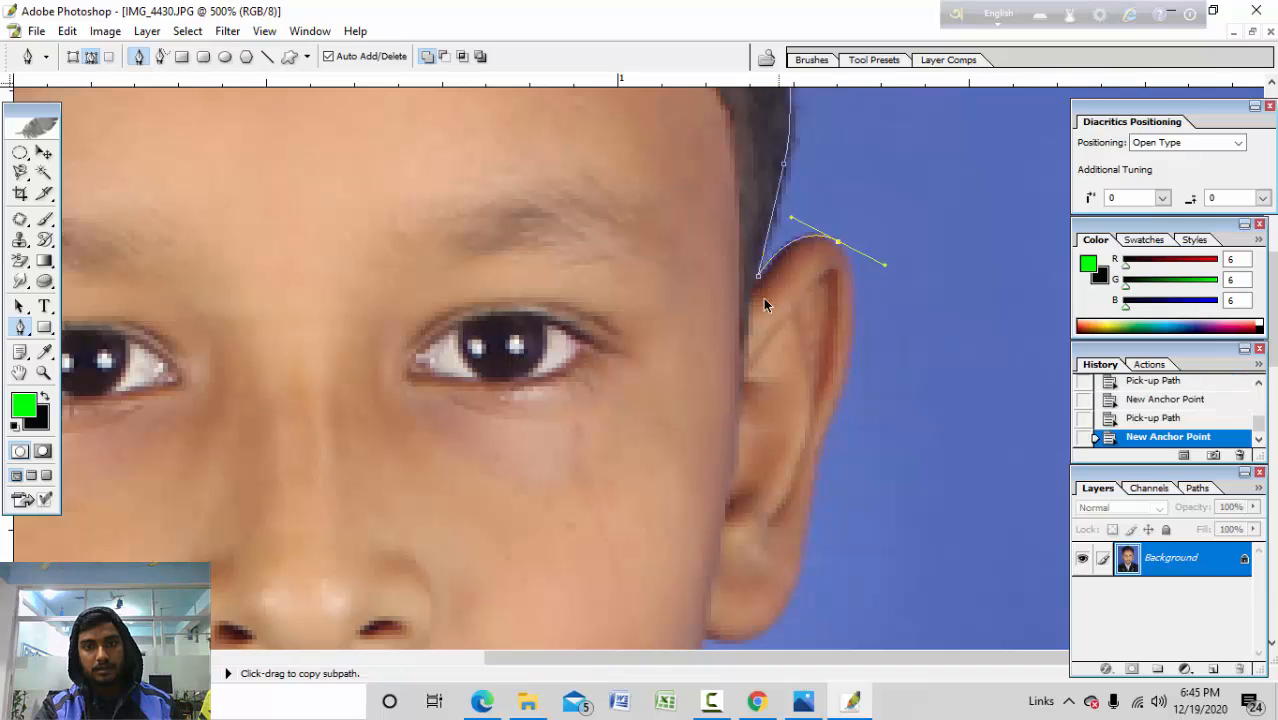
pyautogui.hotkey('ctrl', 'alt', 'z')
pyautogui.click(756, 284)
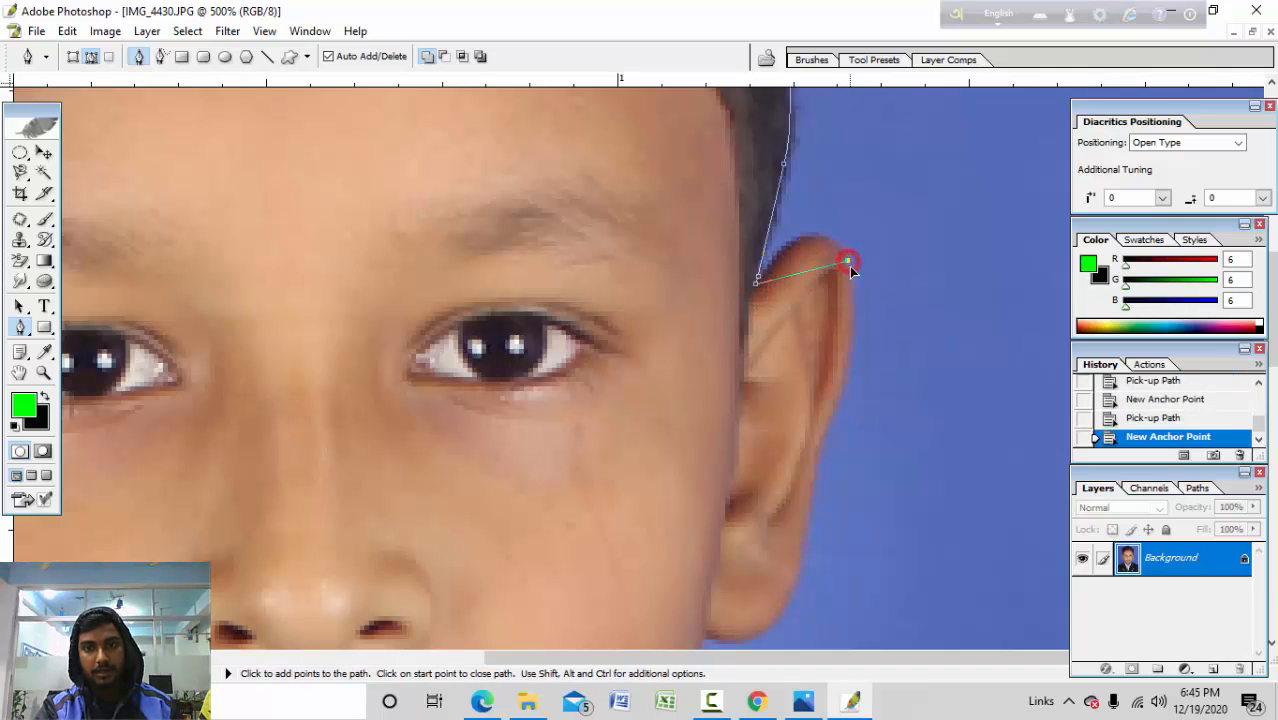
pyautogui.moveTo(850, 267); pyautogui.dragTo(892, 338)
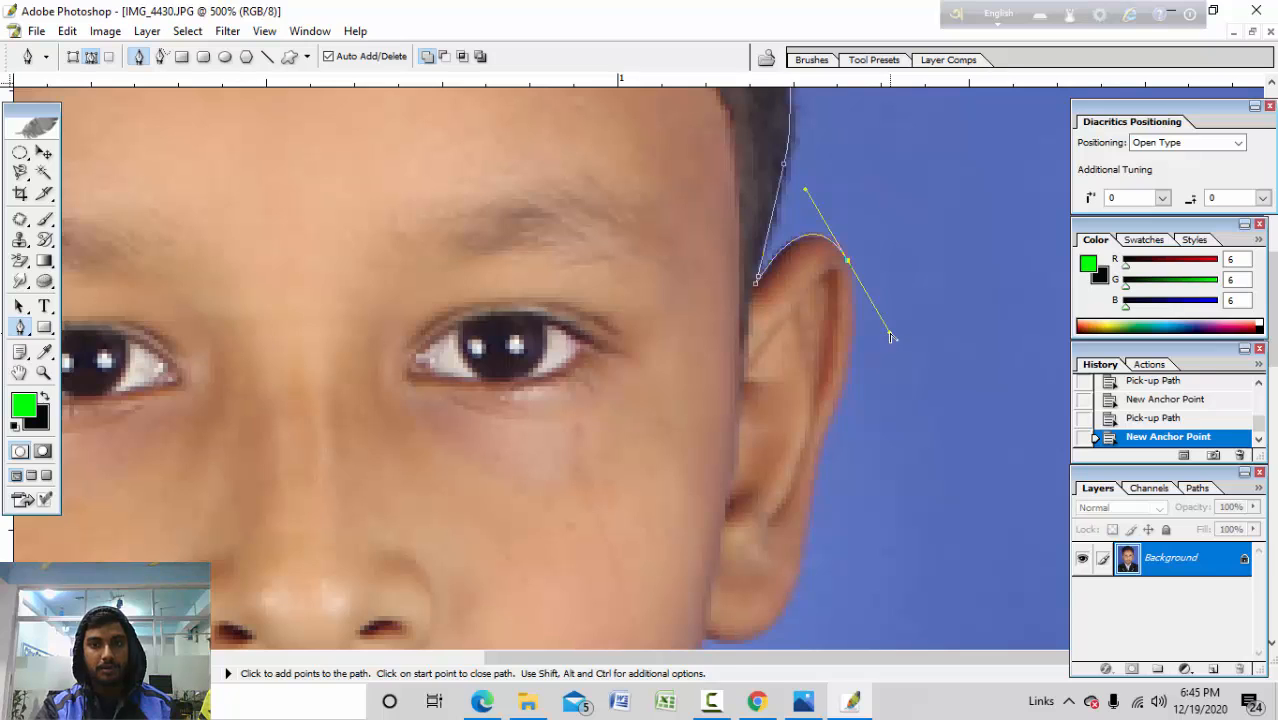
pyautogui.moveTo(892, 337); pyautogui.dragTo(891, 336)
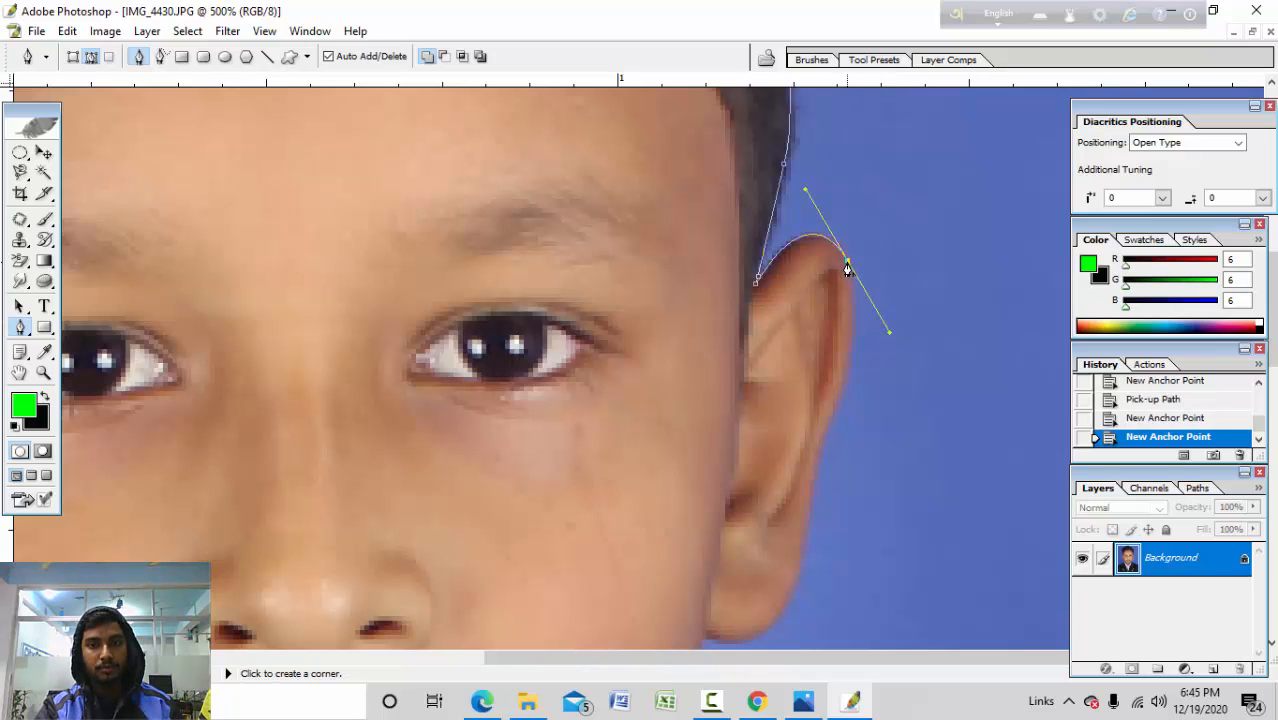
pyautogui.click(847, 266)
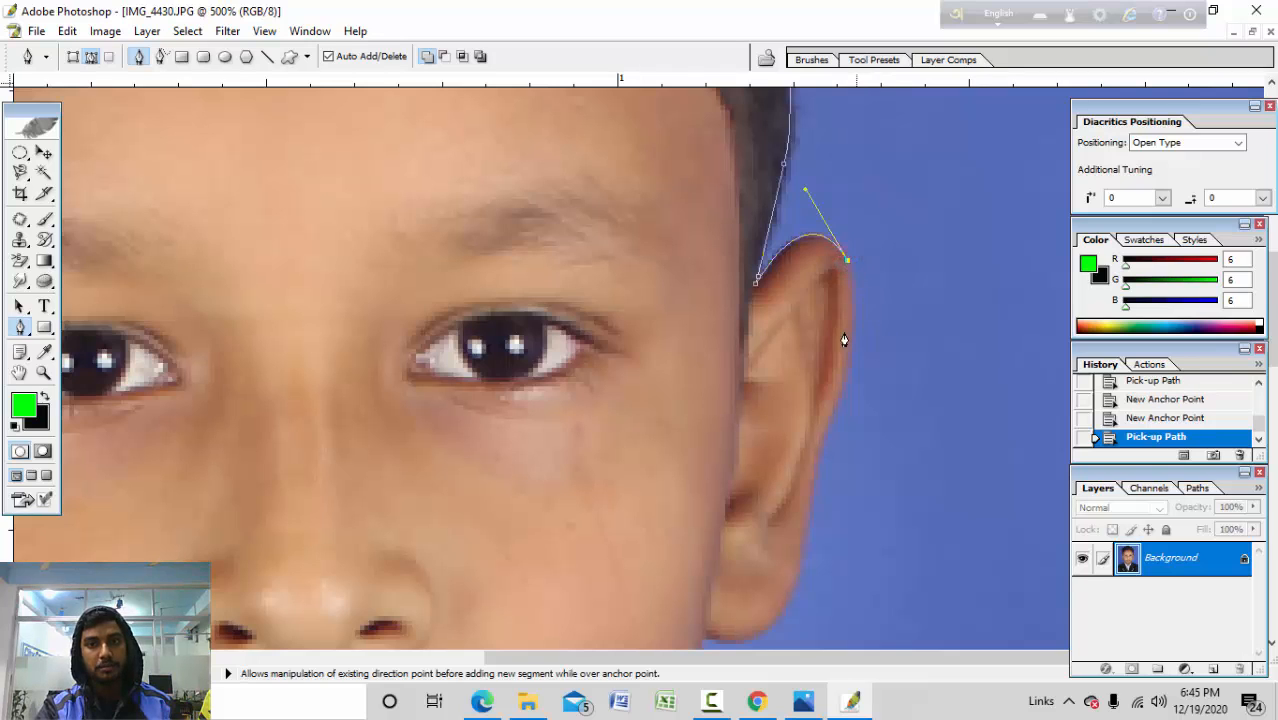
# Step: Trace the outer edge of the ear down to its middle with two curved segments ending in corner anchors
pyautogui.moveTo(829, 394); pyautogui.dragTo(830, 348)
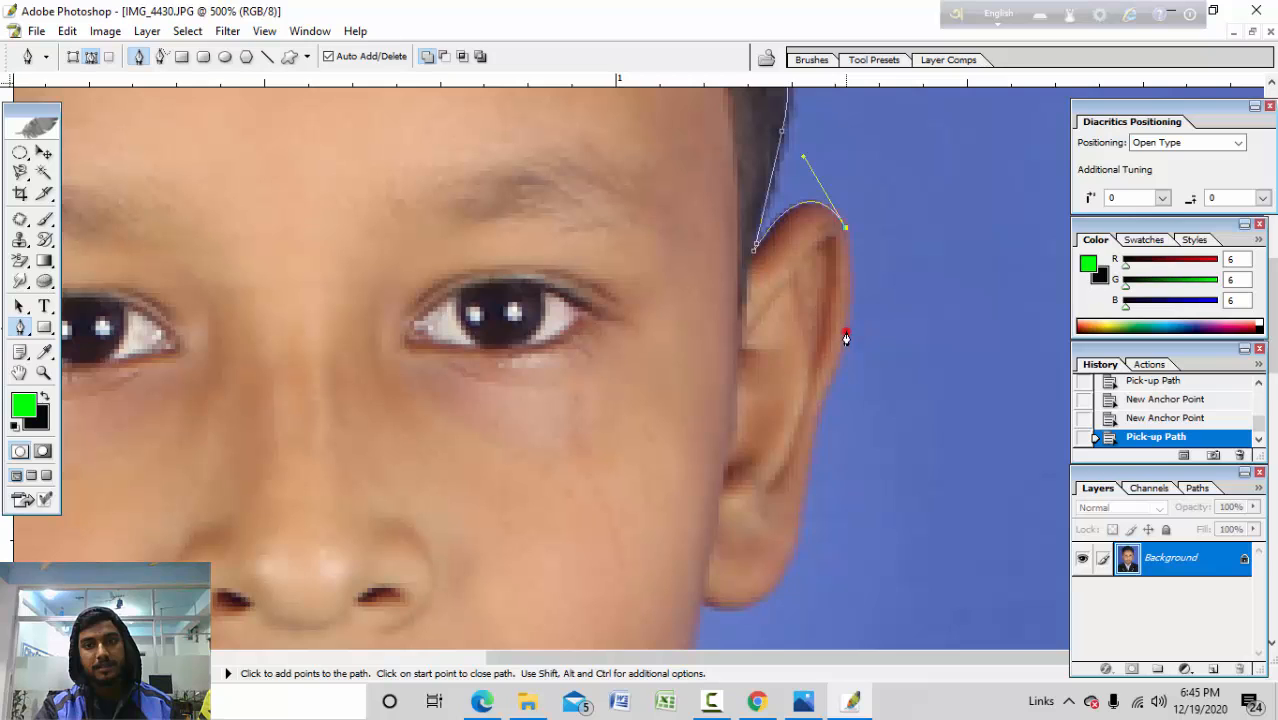
pyautogui.moveTo(846, 332); pyautogui.dragTo(836, 376)
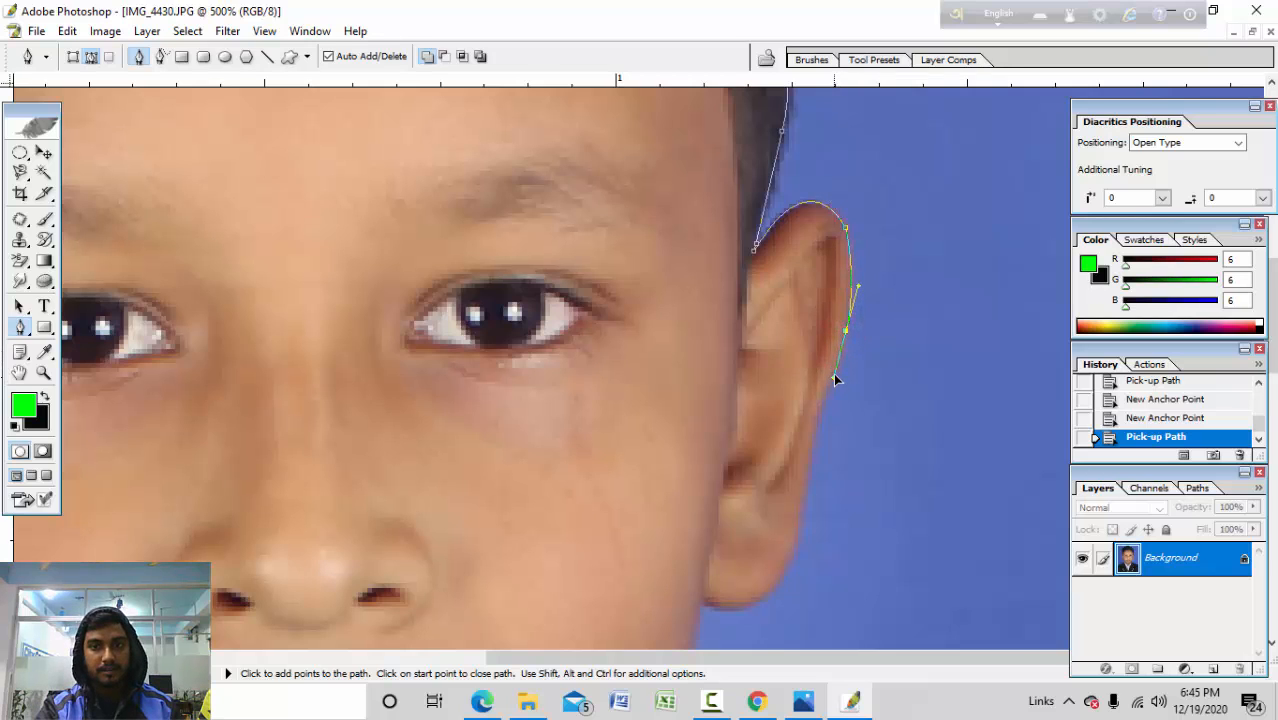
pyautogui.moveTo(816, 451); pyautogui.dragTo(816, 352)
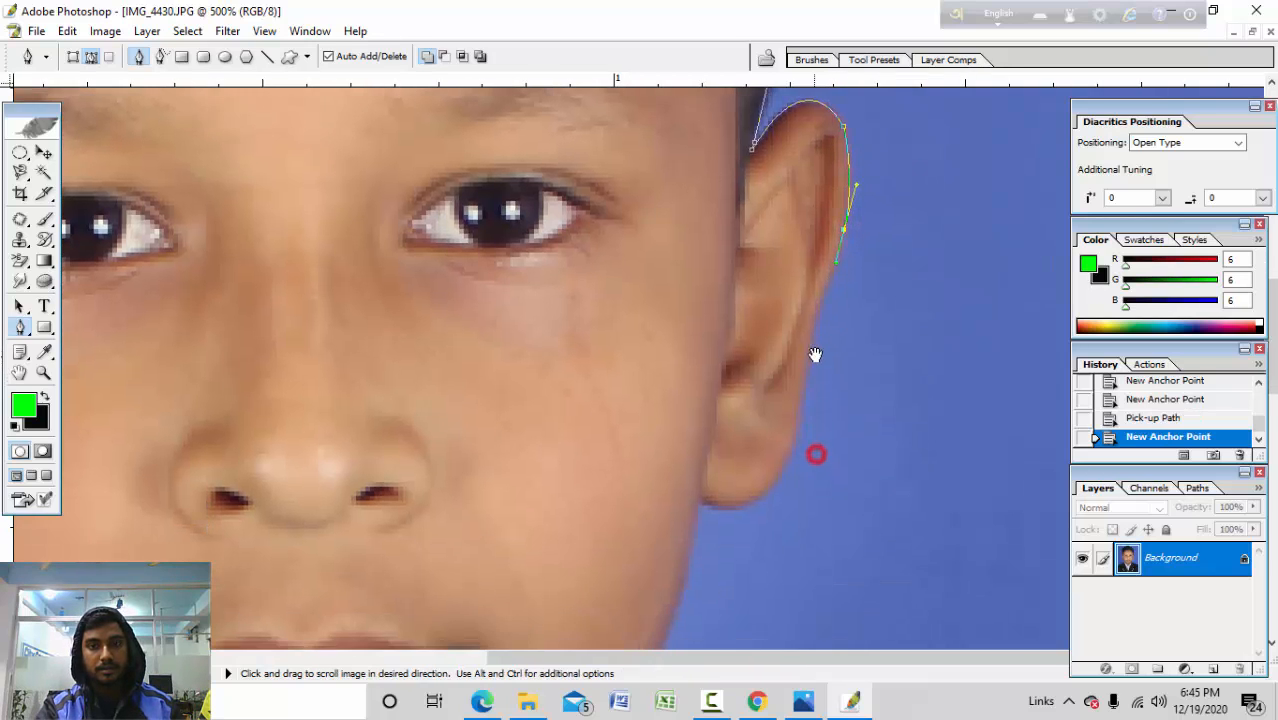
pyautogui.moveTo(821, 294); pyautogui.dragTo(816, 311)
pyautogui.keyDown('alt'); pyautogui.click(821, 295); pyautogui.keyUp('alt')
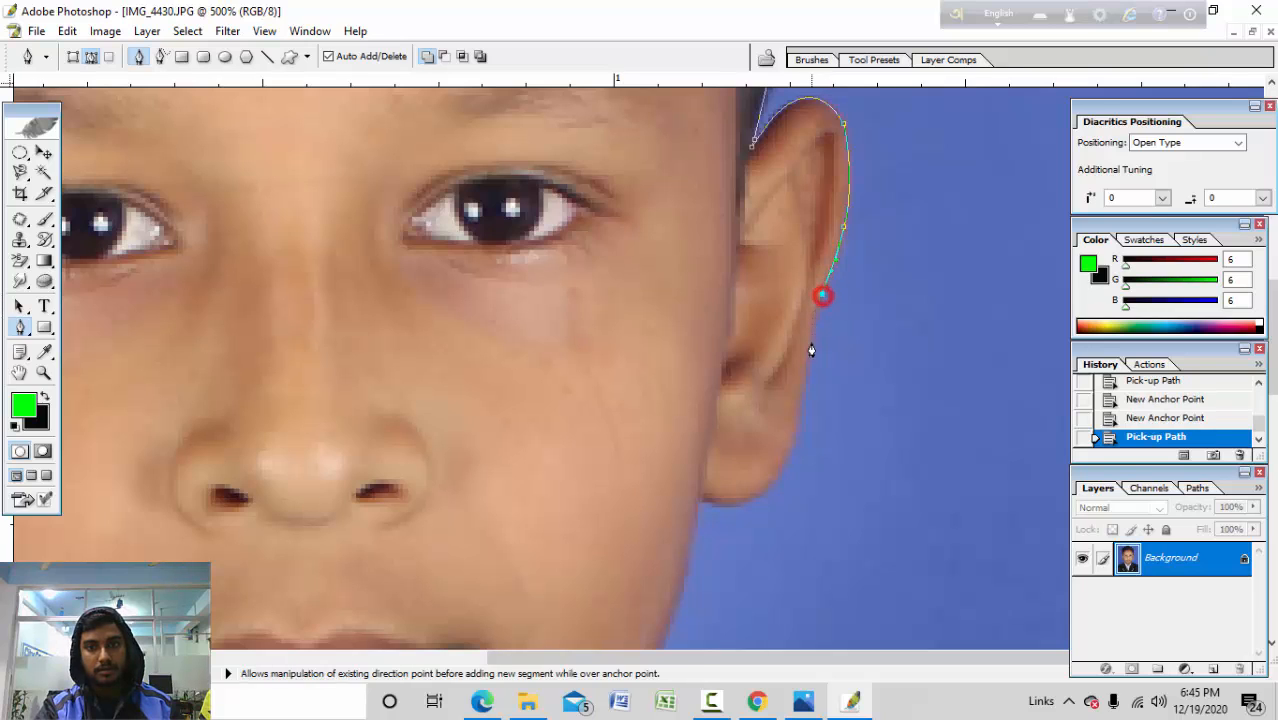
# Step: Trace the lower ear and around the earlobe to the jaw with curved segments, turning the anchors into corners
pyautogui.moveTo(807, 416); pyautogui.dragTo(804, 420)
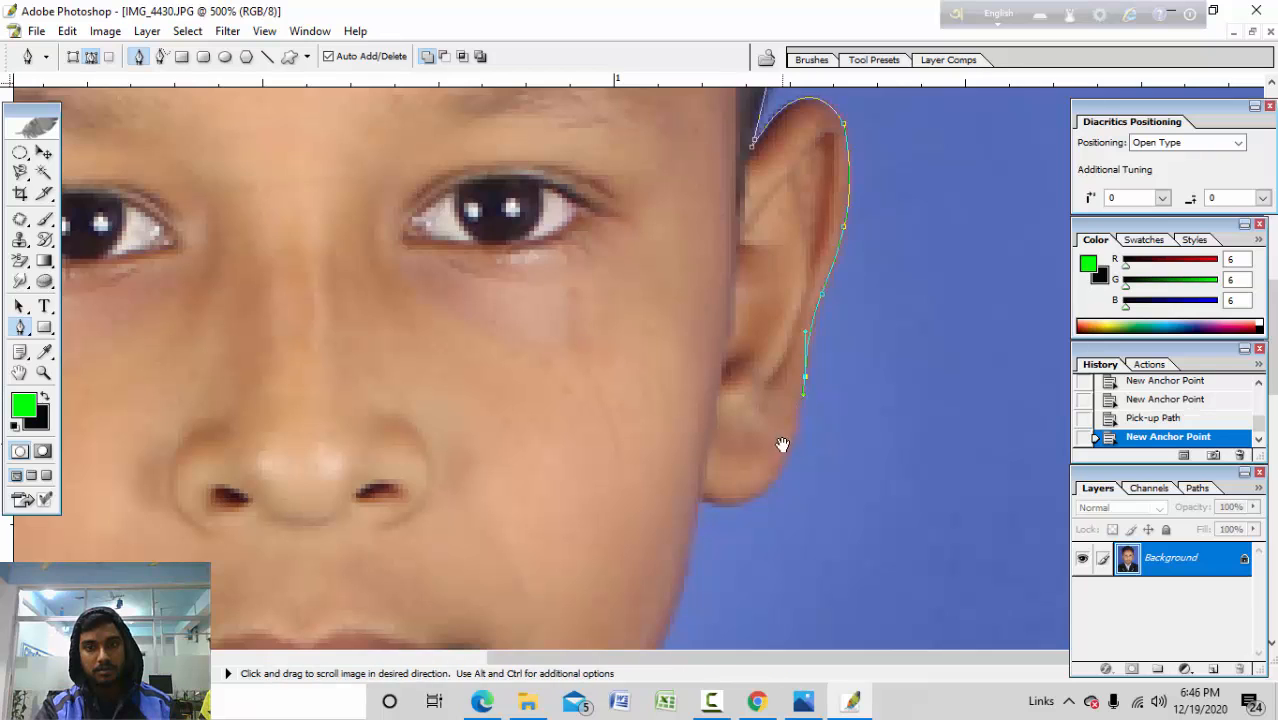
pyautogui.moveTo(782, 533); pyautogui.dragTo(757, 334)
pyautogui.click(800, 318)
pyautogui.keyDown('alt'); pyautogui.click(800, 318); pyautogui.keyUp('alt')
pyautogui.keyDown('alt'); pyautogui.click(790, 322); pyautogui.keyUp('alt')
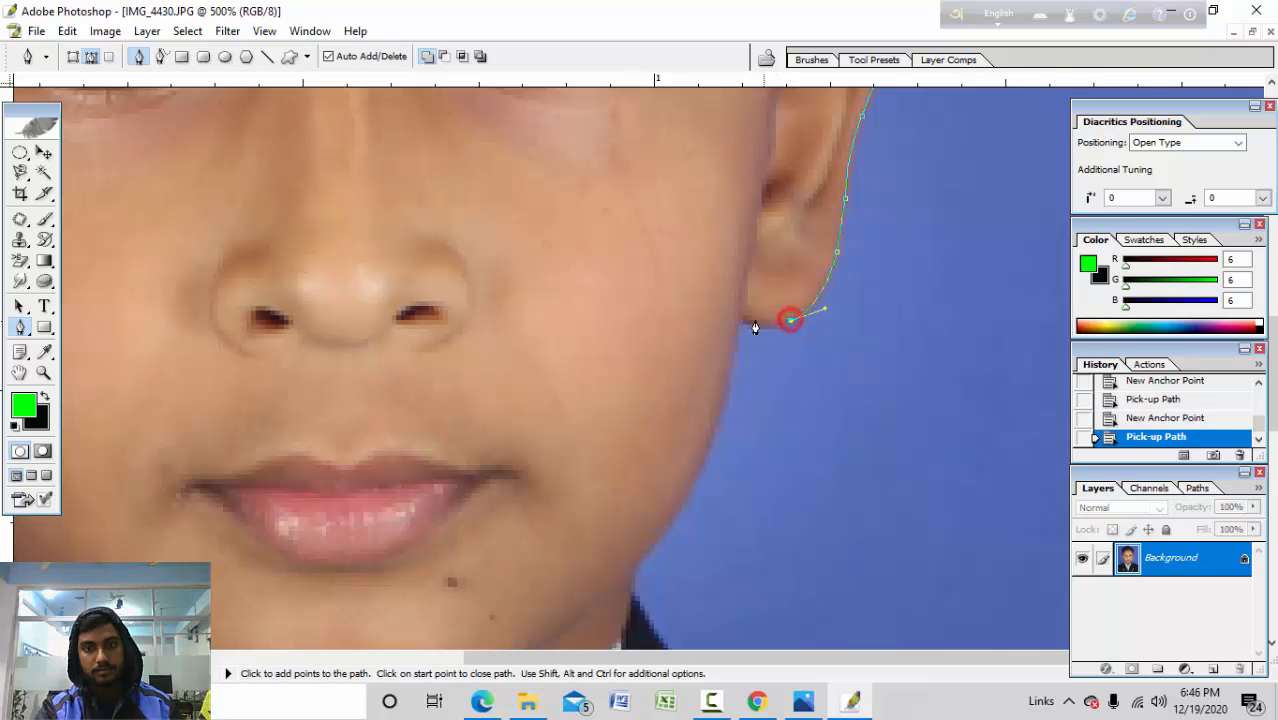
pyautogui.moveTo(707, 303); pyautogui.dragTo(707, 298)
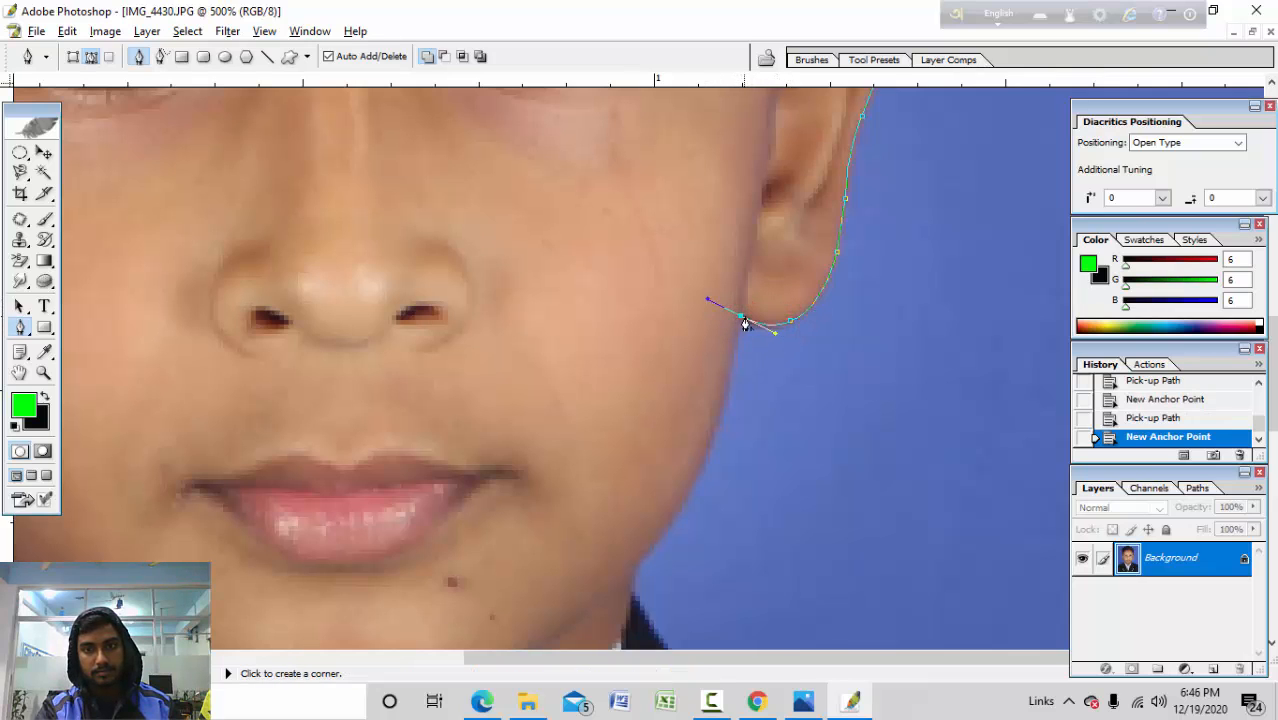
pyautogui.keyDown('alt'); pyautogui.click(739, 320); pyautogui.keyUp('alt')
# Step: Trace the jawline from the earlobe down to the neck with two curved segments ending in corner anchors
pyautogui.moveTo(688, 417); pyautogui.dragTo(707, 271)
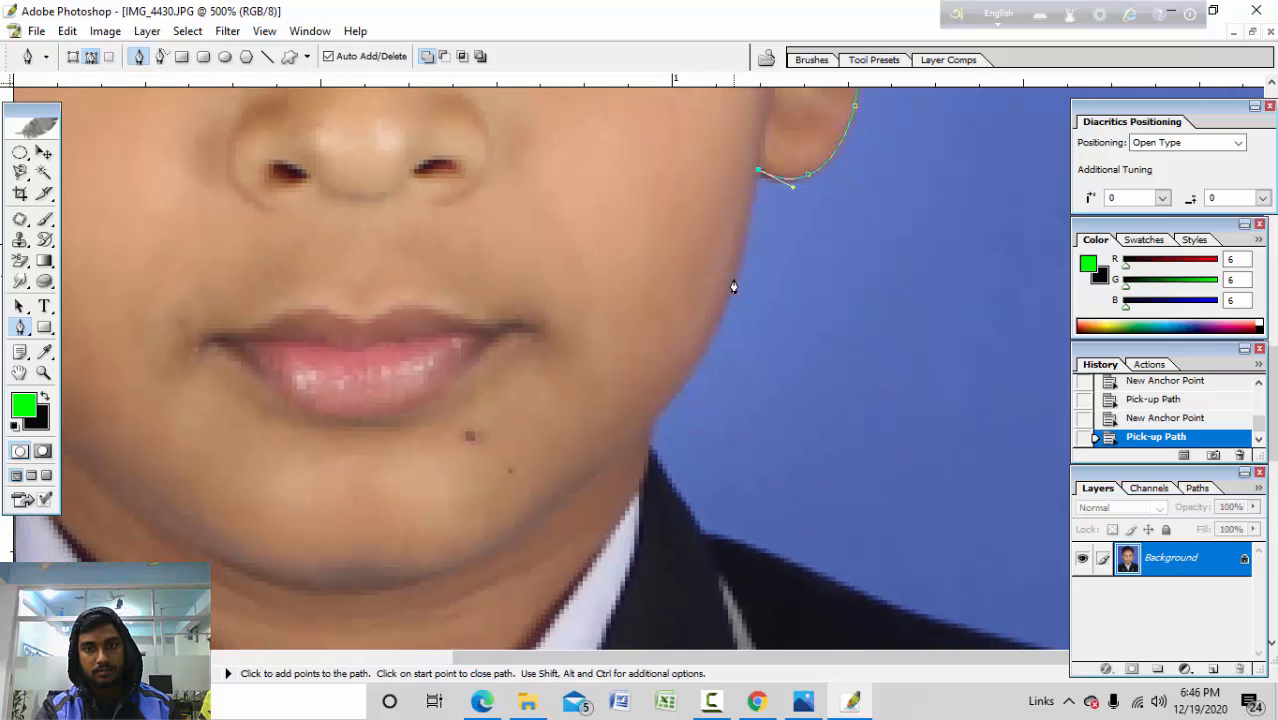
pyautogui.click(715, 319)
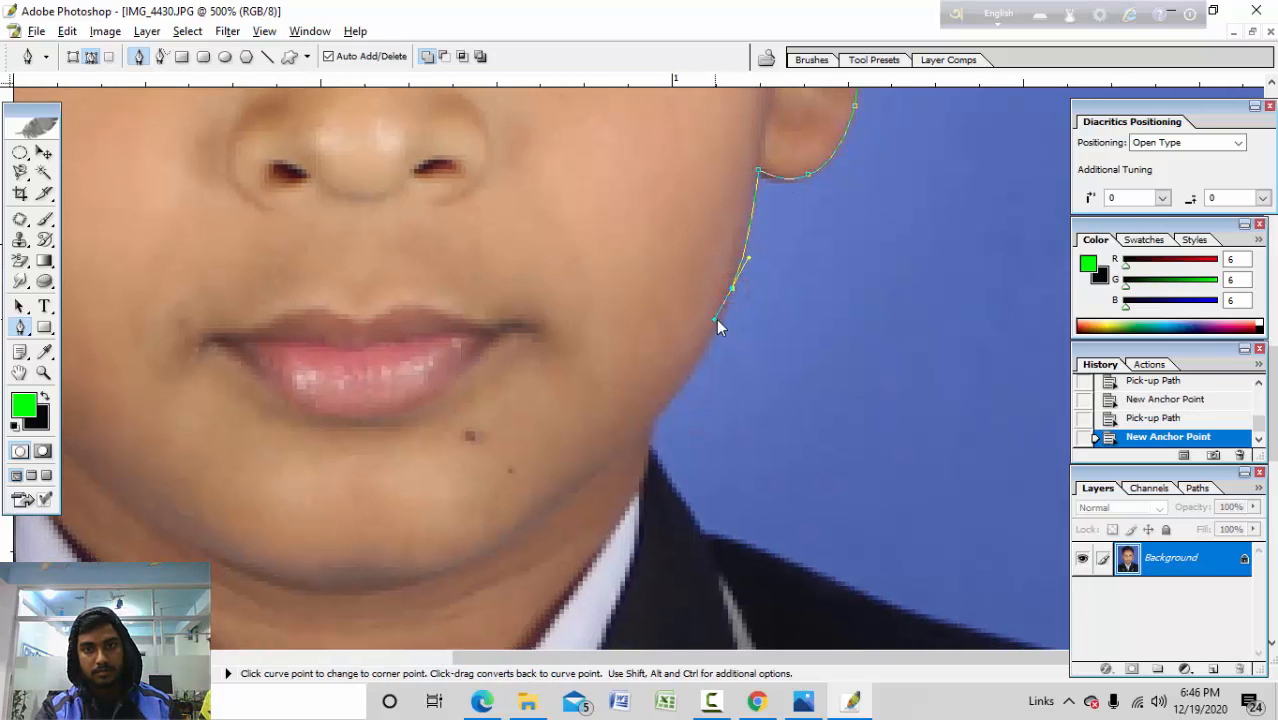
pyautogui.hotkey('ctrl', 'z')
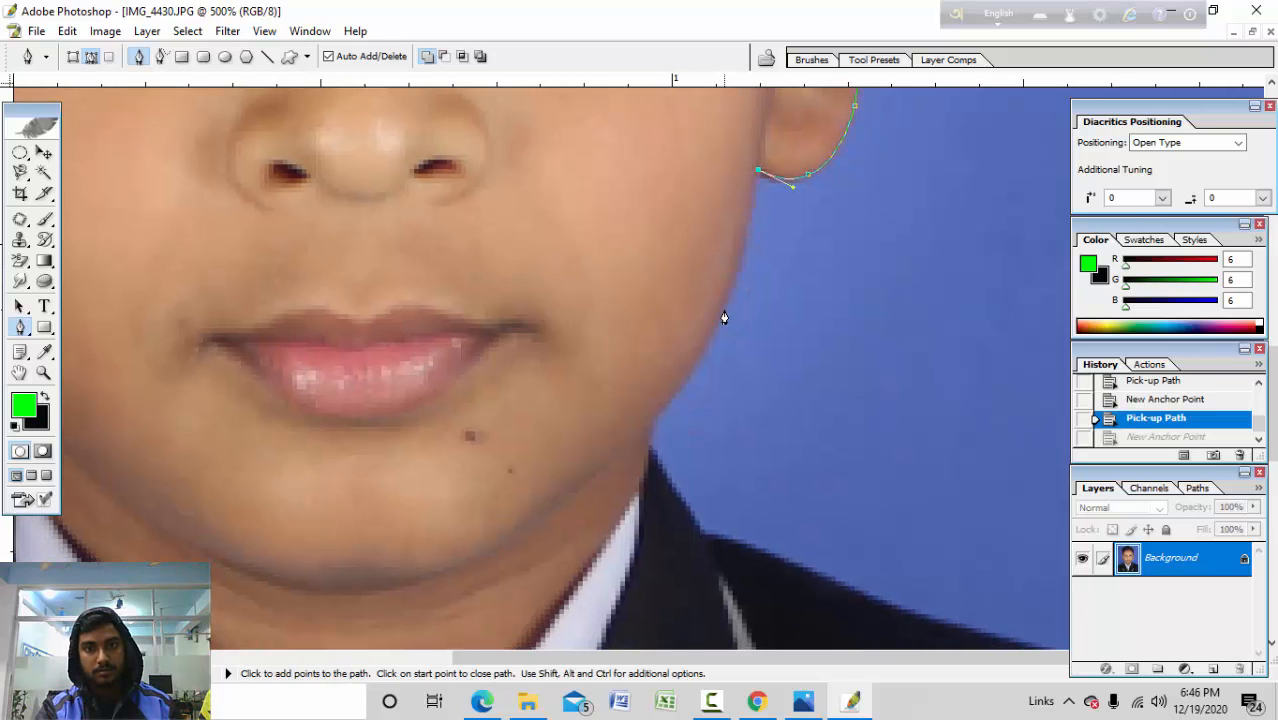
pyautogui.click(722, 316)
pyautogui.click(721, 314)
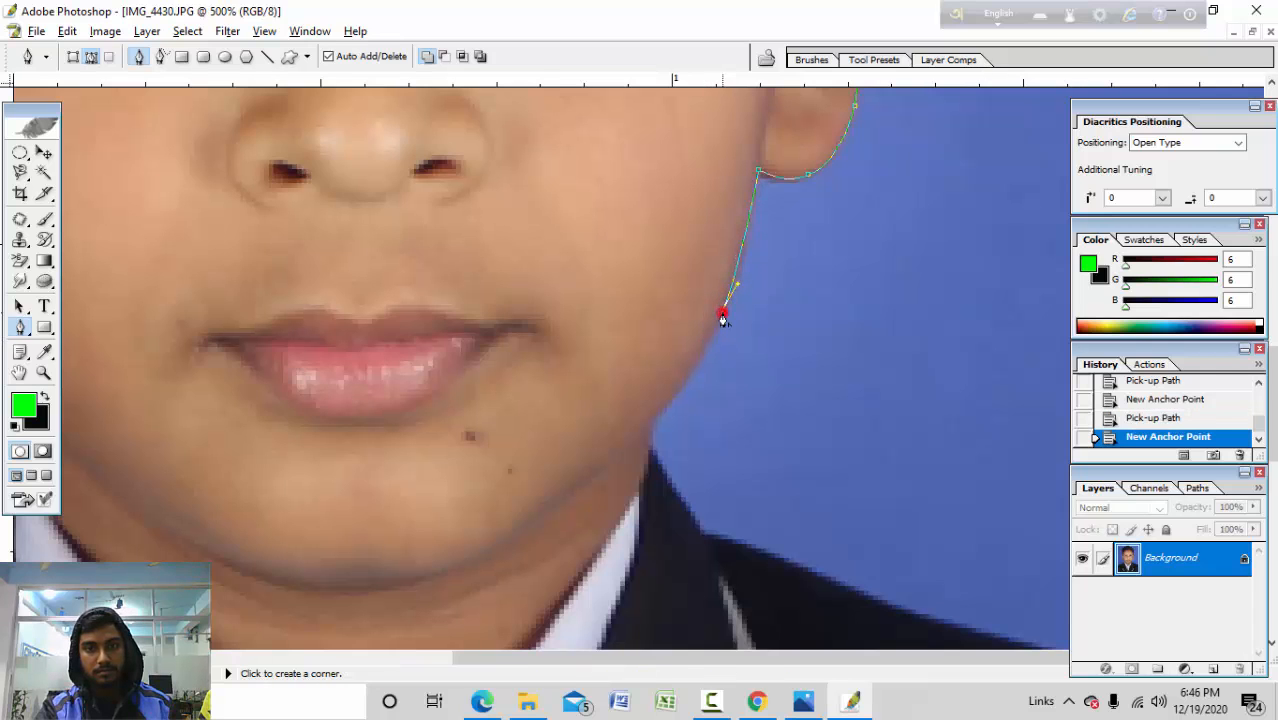
pyautogui.keyDown('alt'); pyautogui.click(722, 305); pyautogui.keyUp('alt')
pyautogui.moveTo(669, 427); pyautogui.dragTo(656, 262)
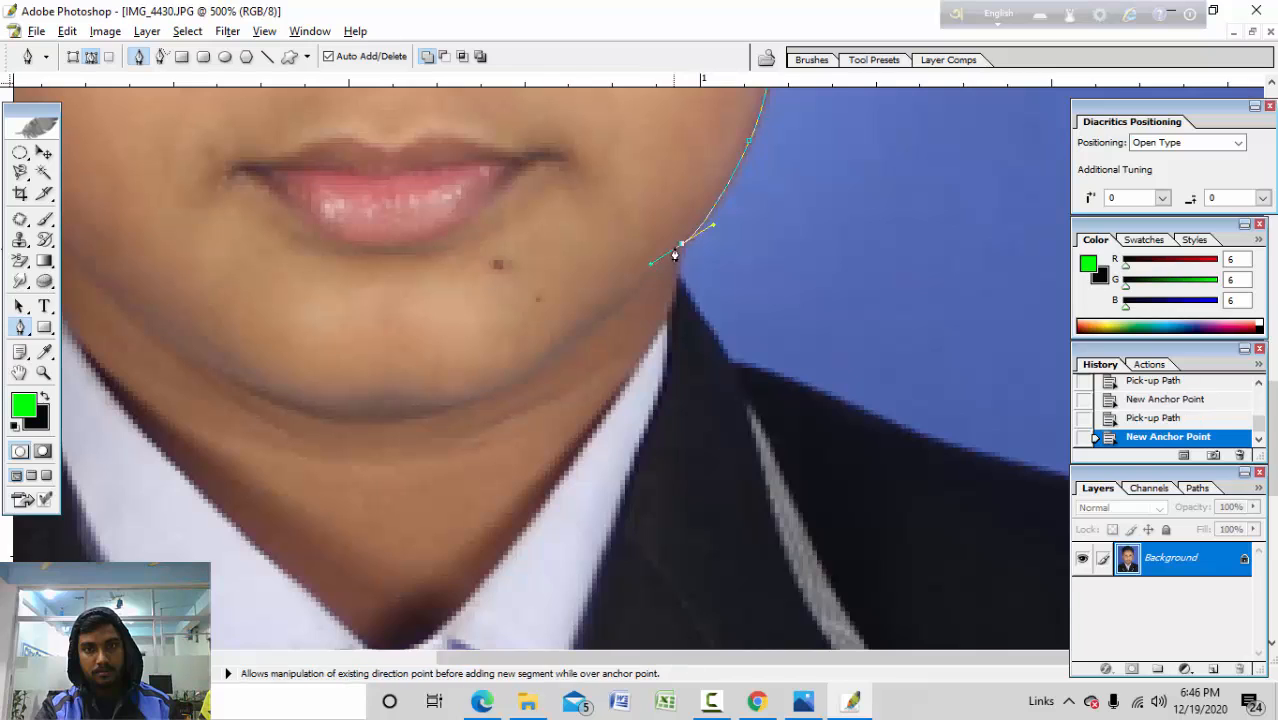
pyautogui.keyDown('alt'); pyautogui.click(682, 246); pyautogui.keyUp('alt')
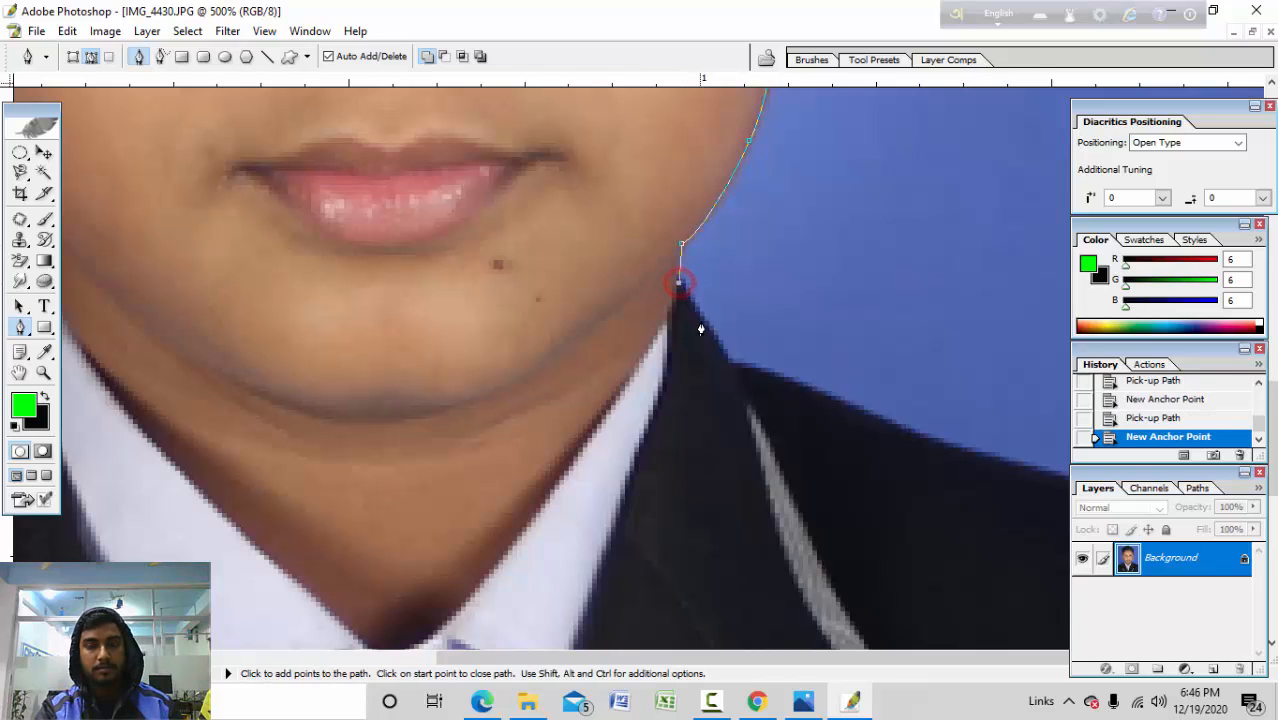
# Step: Curve the path down the neck to the top of the blazer collar and along the collar edge to the shoulder, using corner anchors
pyautogui.click(688, 300)
pyautogui.hotkey('ctrl', 'z')
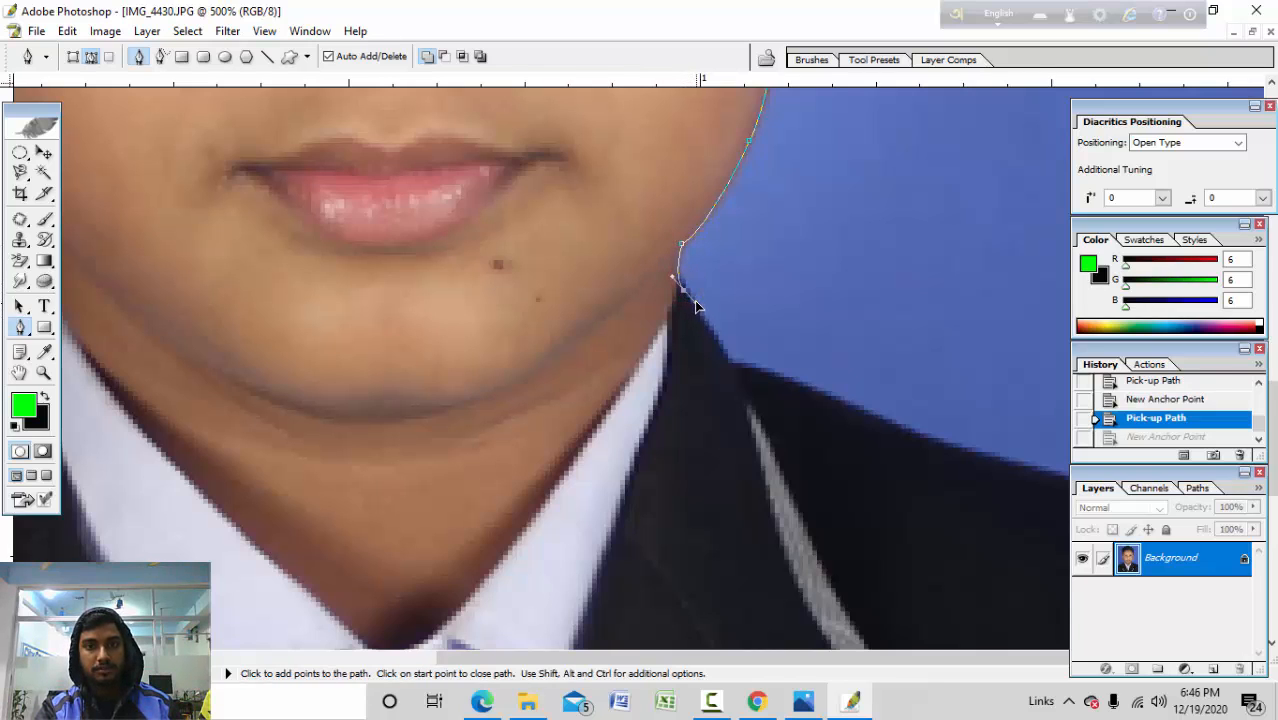
pyautogui.click(692, 298)
pyautogui.keyDown('alt'); pyautogui.click(684, 292); pyautogui.keyUp('alt')
pyautogui.moveTo(741, 378); pyautogui.dragTo(615, 268)
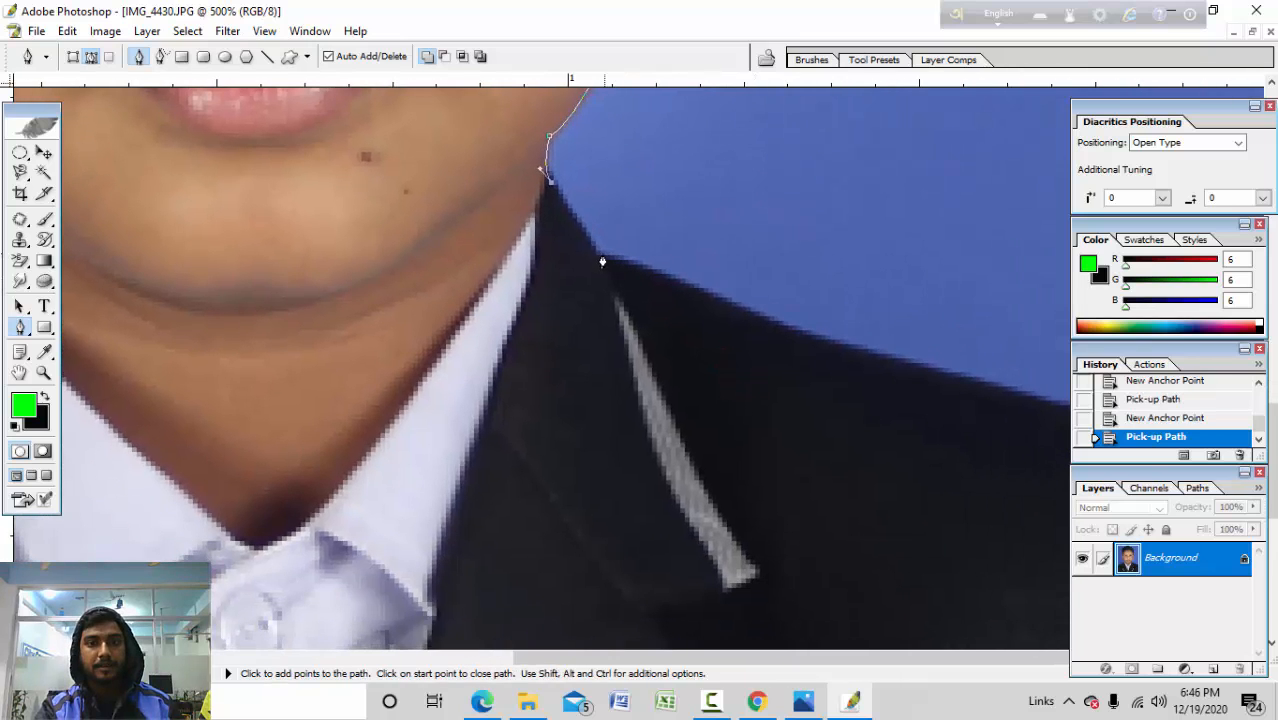
pyautogui.click(602, 262)
pyautogui.keyDown('alt'); pyautogui.click(602, 262); pyautogui.keyUp('alt')
# Step: Trace the blazer's shoulder line outward from the collar with two curved segments, turning their end anchors into corners
pyautogui.moveTo(779, 406); pyautogui.dragTo(622, 384)
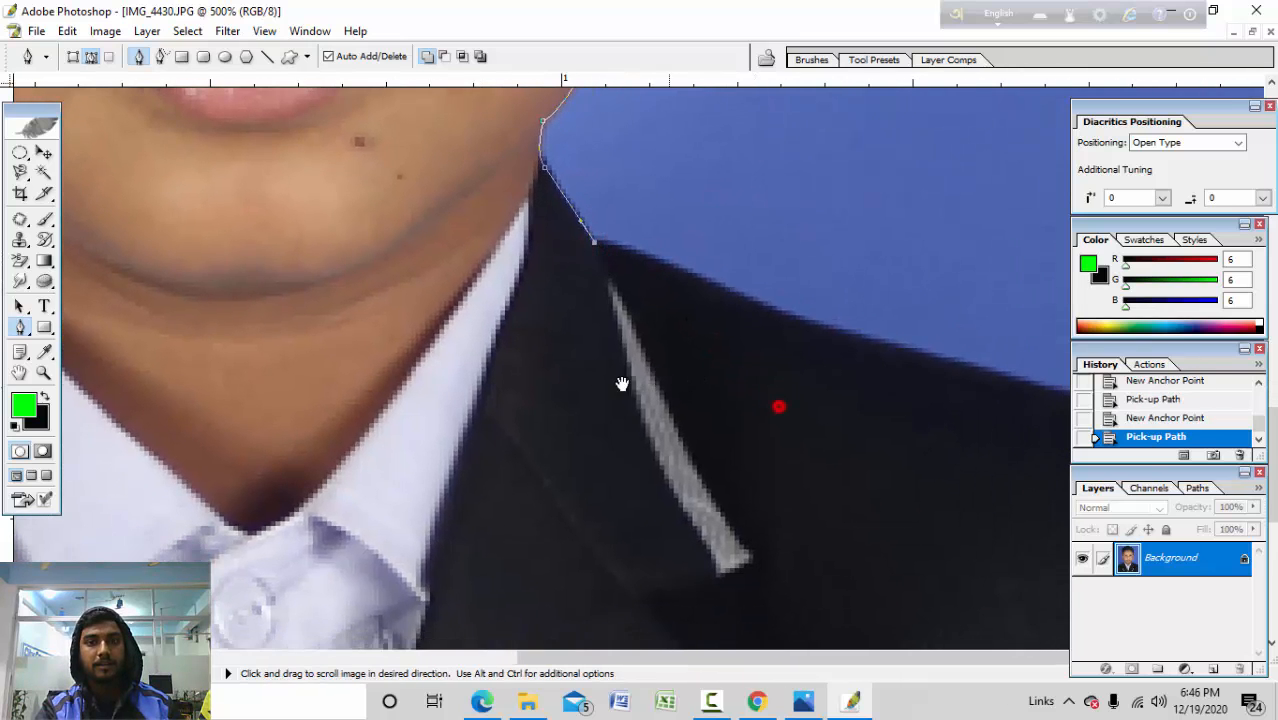
pyautogui.moveTo(790, 303); pyautogui.dragTo(849, 330)
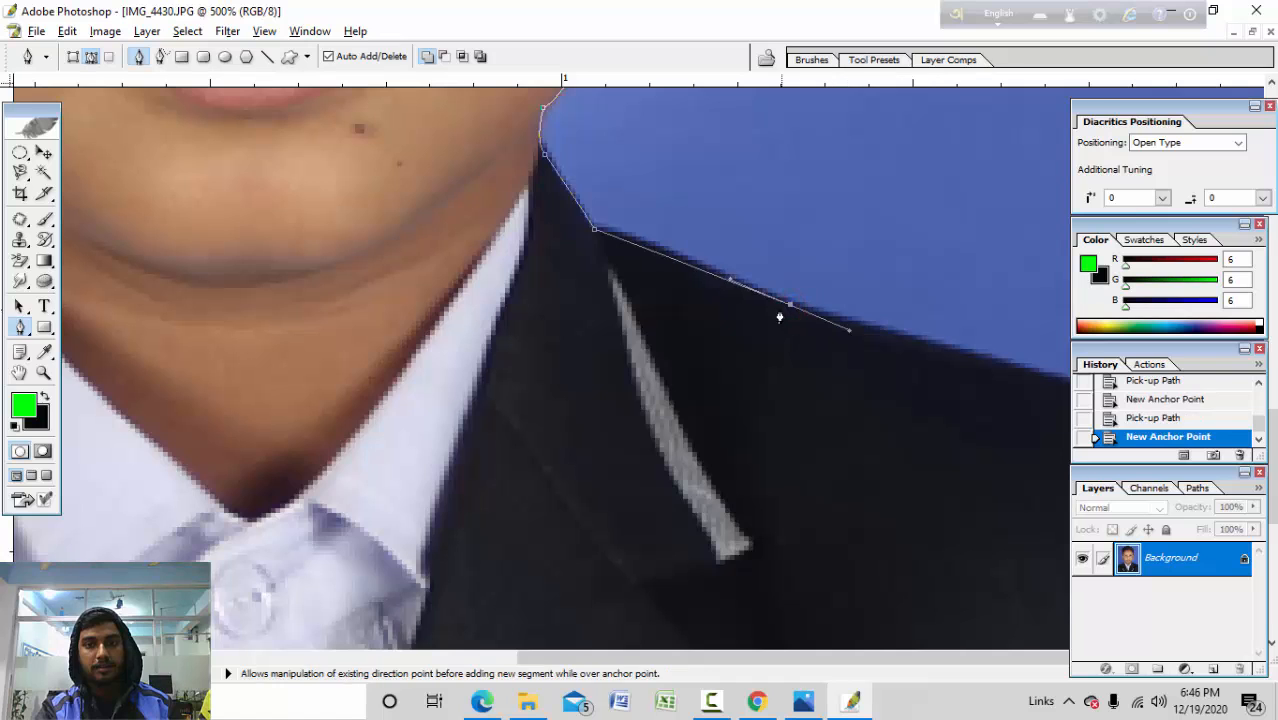
pyautogui.keyDown('ctrl'); pyautogui.keyDown('alt'); pyautogui.click(790, 305); pyautogui.keyUp('alt'); pyautogui.keyUp('ctrl')
pyautogui.keyDown('alt'); pyautogui.click(790, 303); pyautogui.keyUp('alt')
pyautogui.keyDown('ctrl'); pyautogui.click(860, 362); pyautogui.keyUp('ctrl')
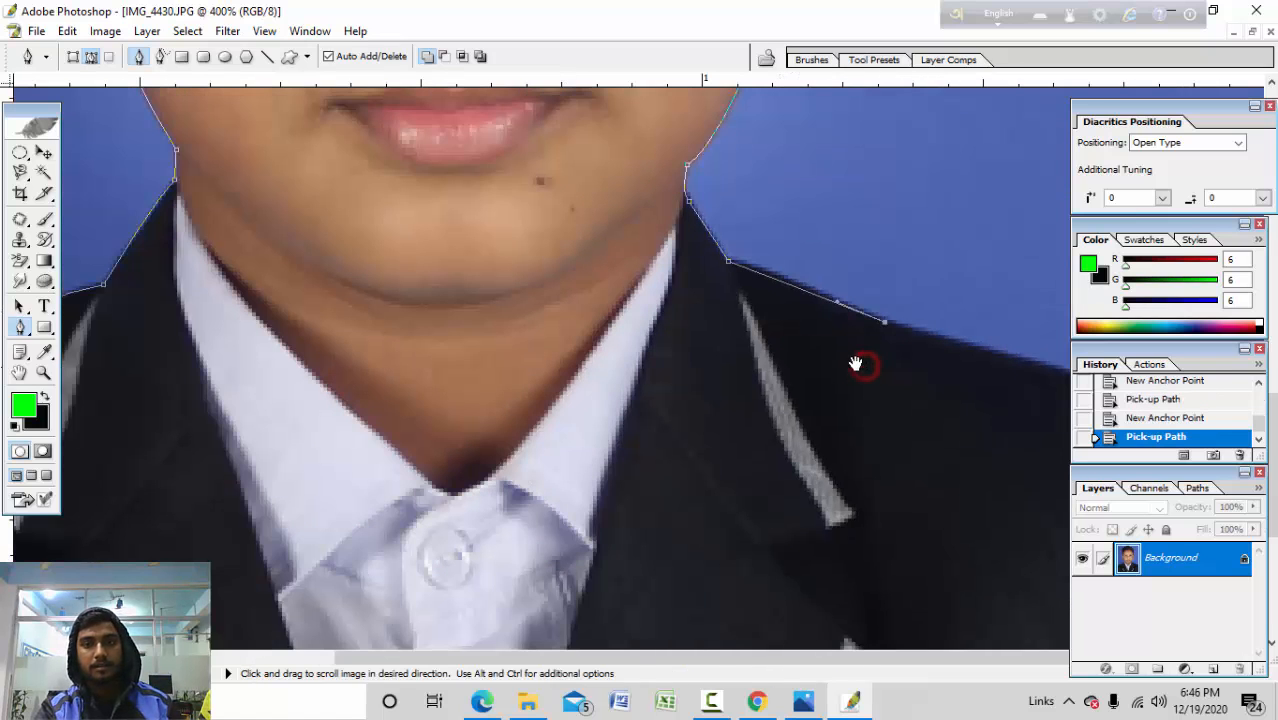
pyautogui.keyDown('ctrl'); pyautogui.click(909, 369); pyautogui.keyUp('ctrl')
pyautogui.moveTo(905, 347); pyautogui.dragTo(951, 361)
pyautogui.keyDown('alt'); pyautogui.click(905, 347); pyautogui.keyUp('alt')
# Step: Extend the path along the shoulder with one more segment to the blazer's outer edge near the photo border
pyautogui.keyDown('ctrl'); pyautogui.keyDown('alt'); pyautogui.click(942, 426); pyautogui.keyUp('alt'); pyautogui.keyUp('ctrl')
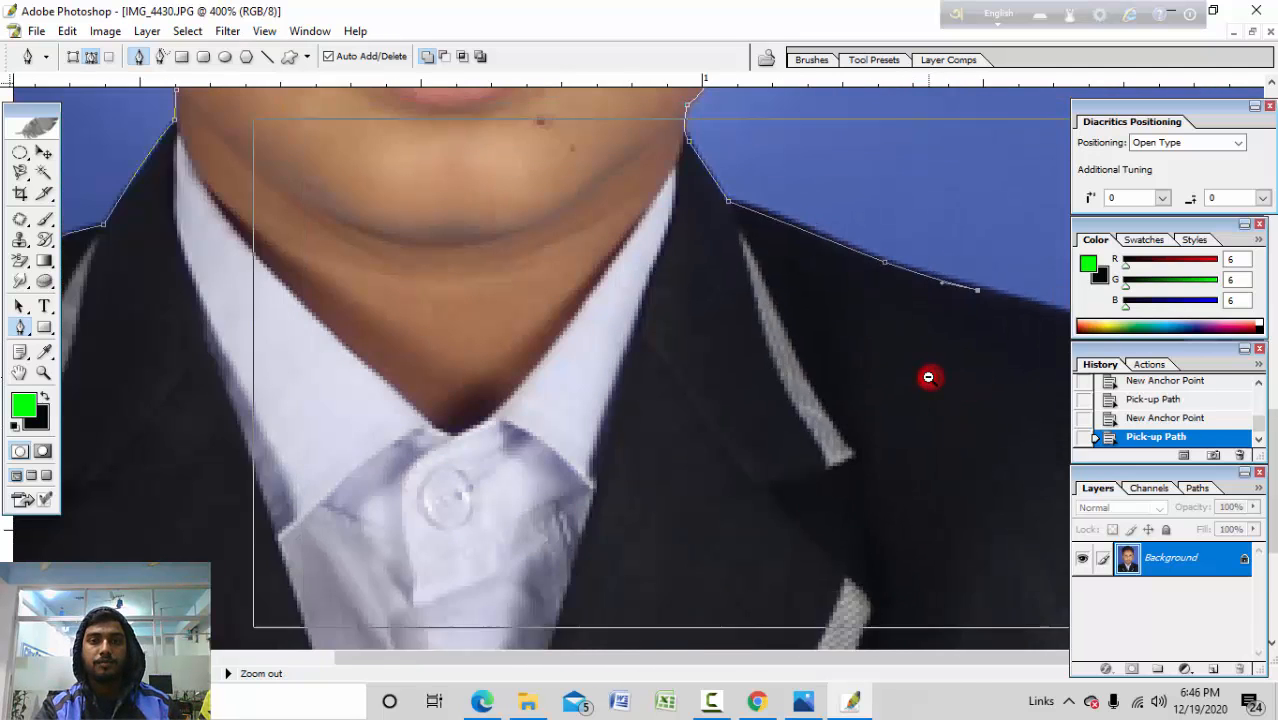
pyautogui.keyDown('ctrl'); pyautogui.keyDown('alt'); pyautogui.click(927, 374); pyautogui.keyUp('alt'); pyautogui.keyUp('ctrl')
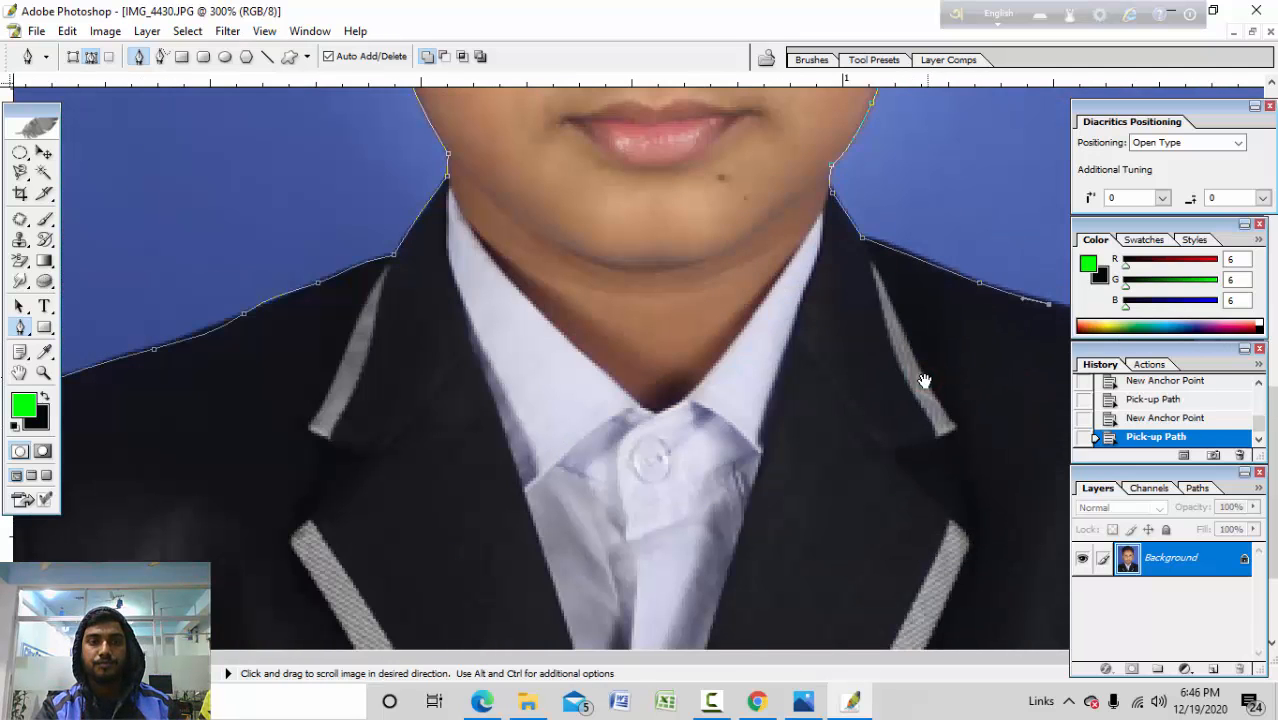
pyautogui.keyDown('ctrl'); pyautogui.keyDown('alt'); pyautogui.click(913, 413); pyautogui.keyUp('alt'); pyautogui.keyUp('ctrl')
pyautogui.keyDown('ctrl'); pyautogui.keyDown('alt'); pyautogui.click(916, 413); pyautogui.keyUp('alt'); pyautogui.keyUp('ctrl')
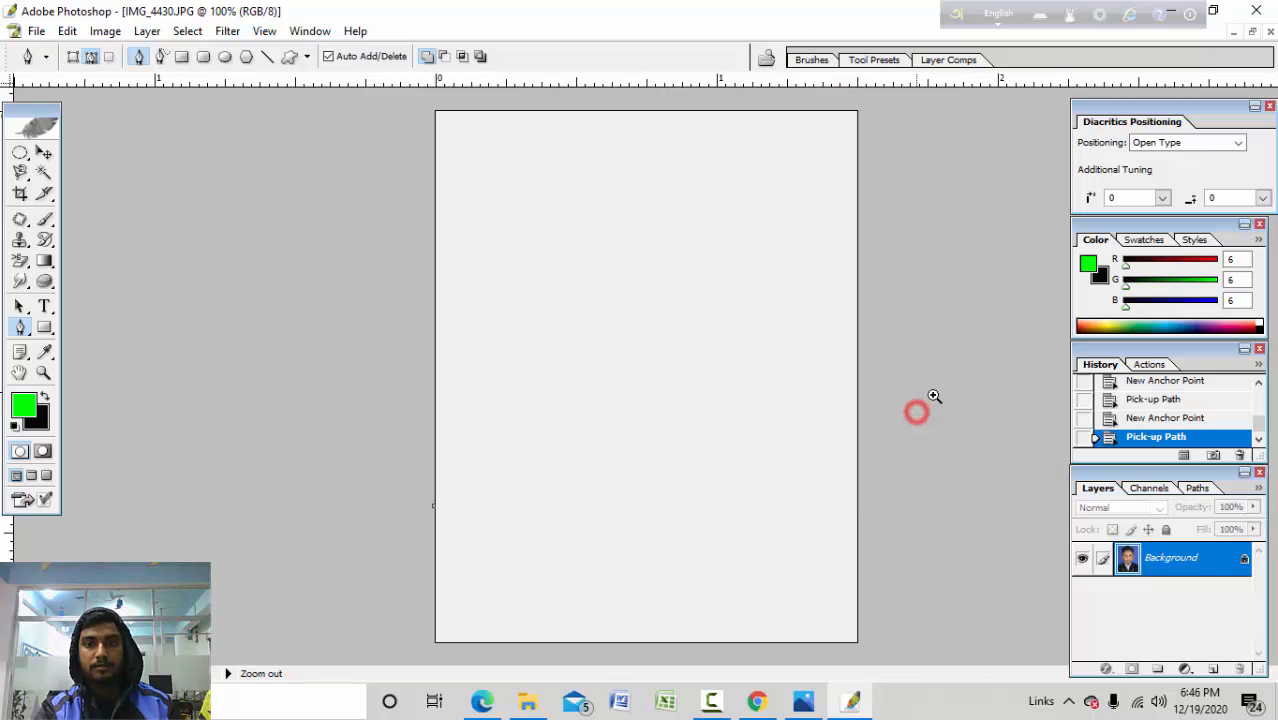
pyautogui.keyDown('ctrl'); pyautogui.click(876, 417); pyautogui.keyUp('ctrl')
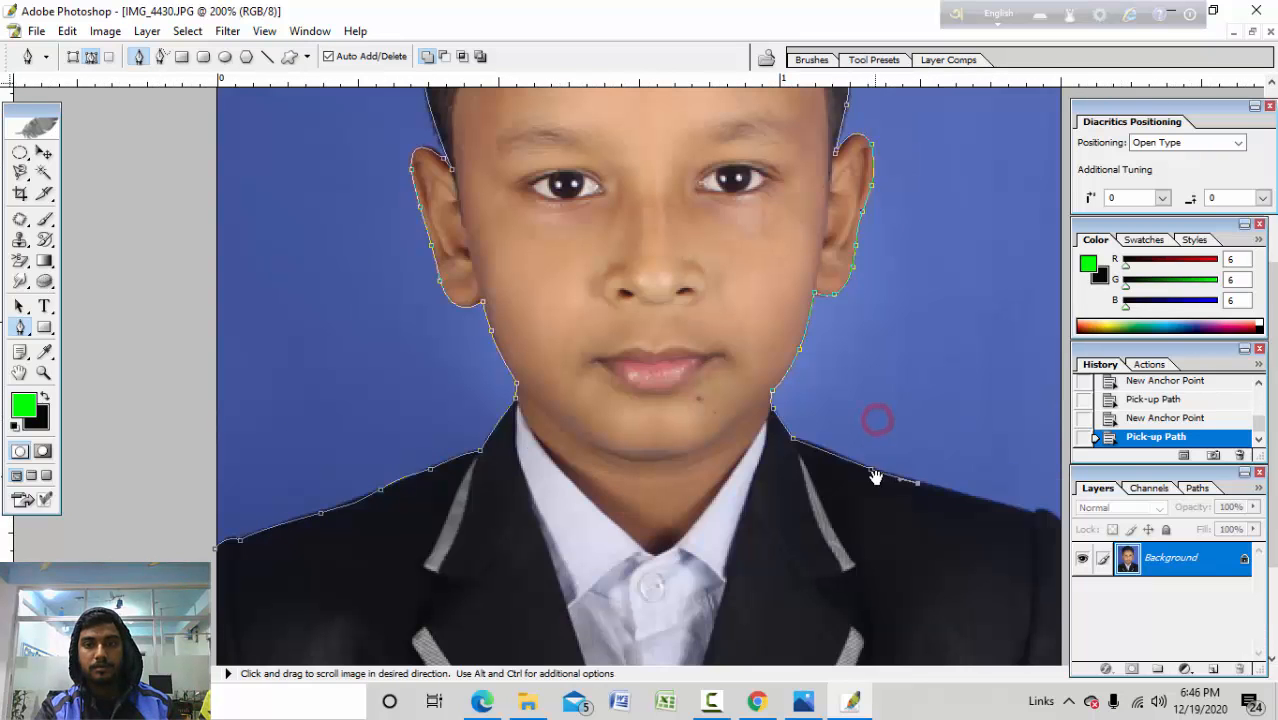
pyautogui.click(1035, 519)
pyautogui.scroll(-2, 1030, 518)
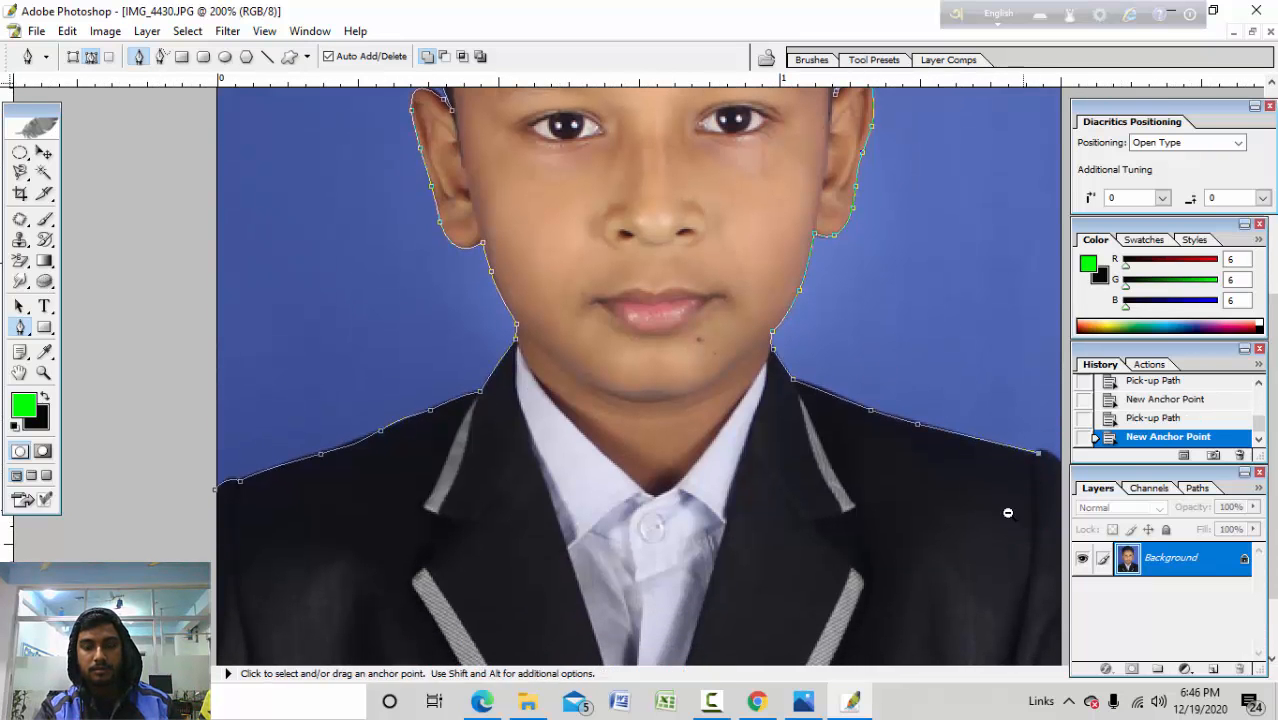
# Step: Carry the path around the outside of the photo with straight segments, below its lower edge and up beside the opposite shoulder
pyautogui.keyDown('ctrl'); pyautogui.keyDown('alt'); pyautogui.click(1008, 513); pyautogui.keyUp('alt'); pyautogui.keyUp('ctrl')
pyautogui.click(886, 516)
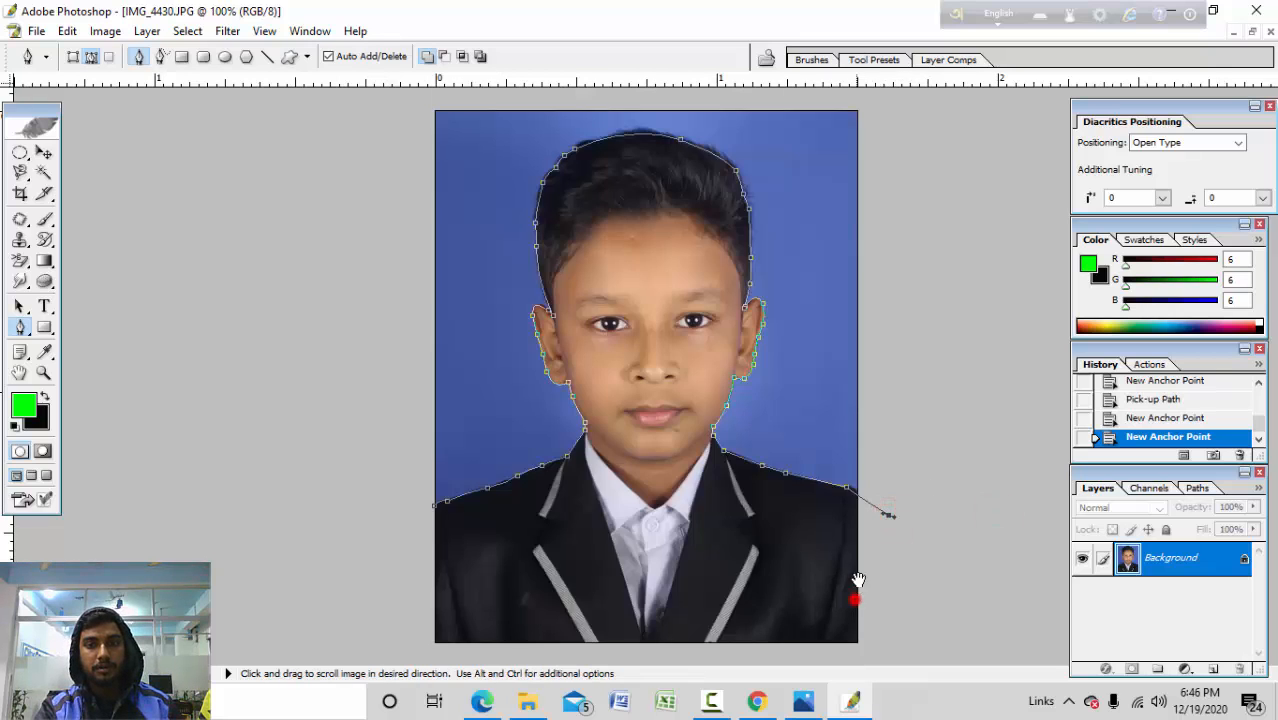
pyautogui.click(879, 654)
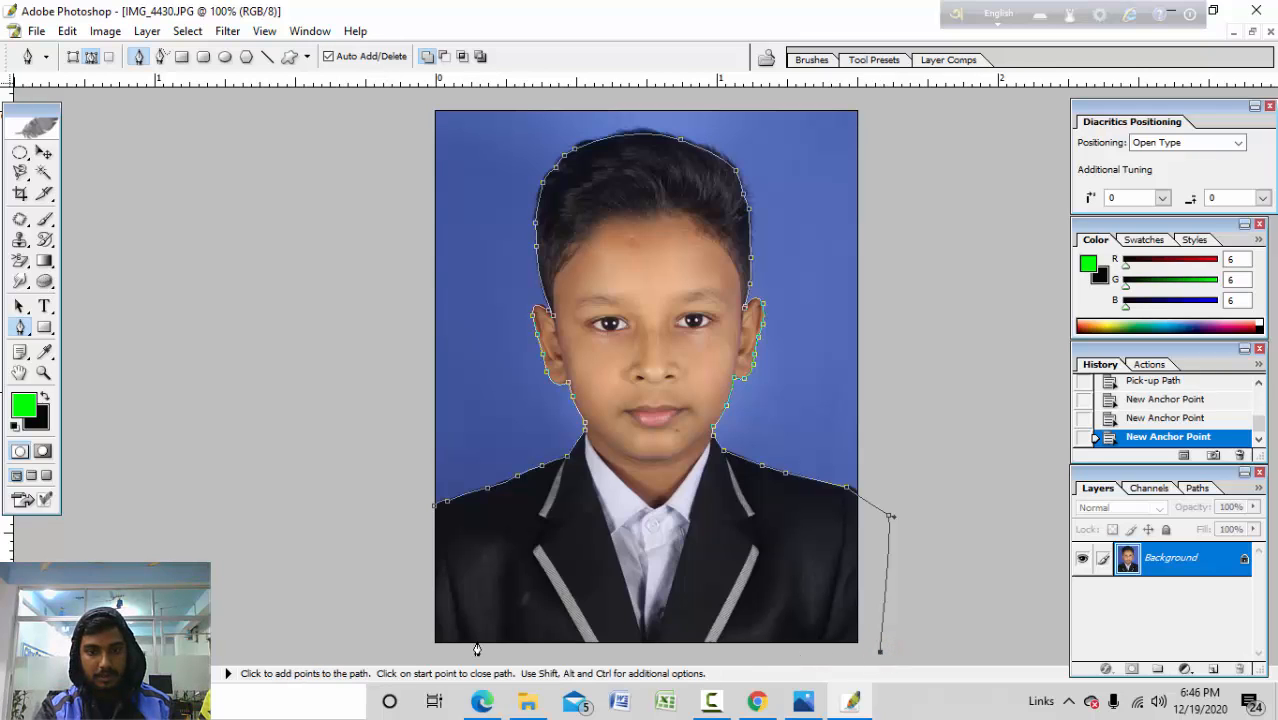
pyautogui.click(414, 657)
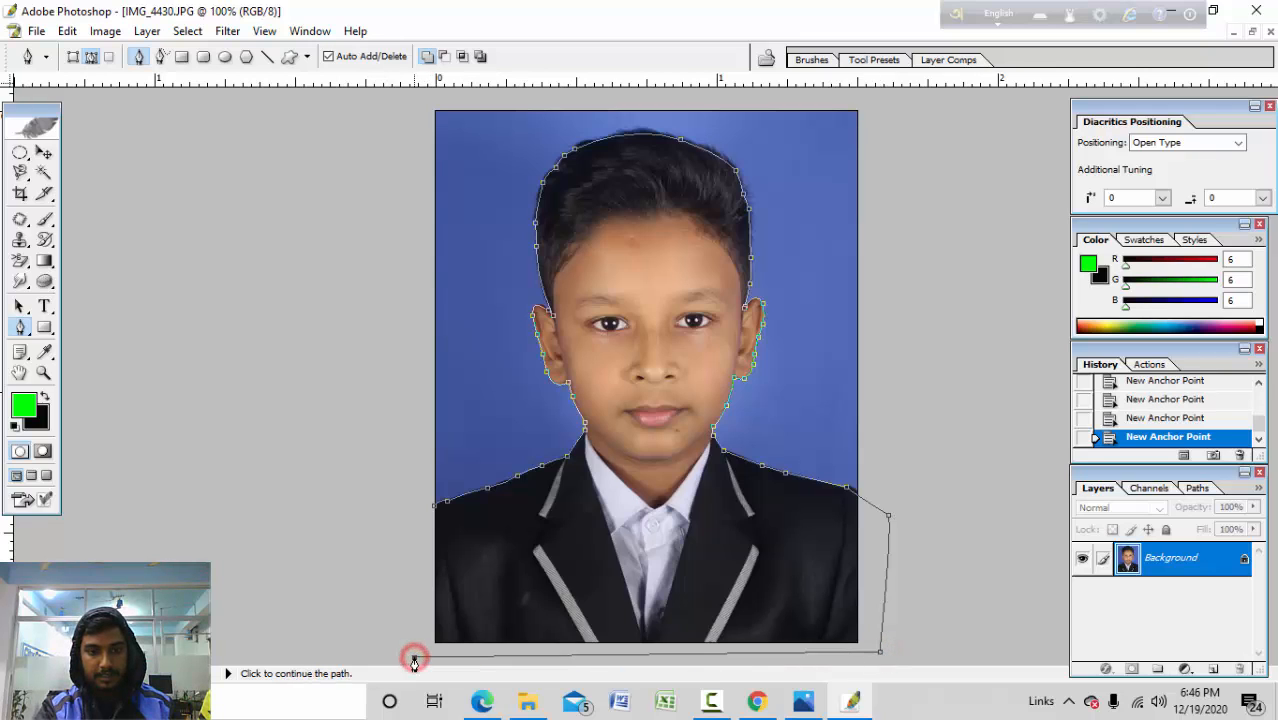
pyautogui.click(414, 518)
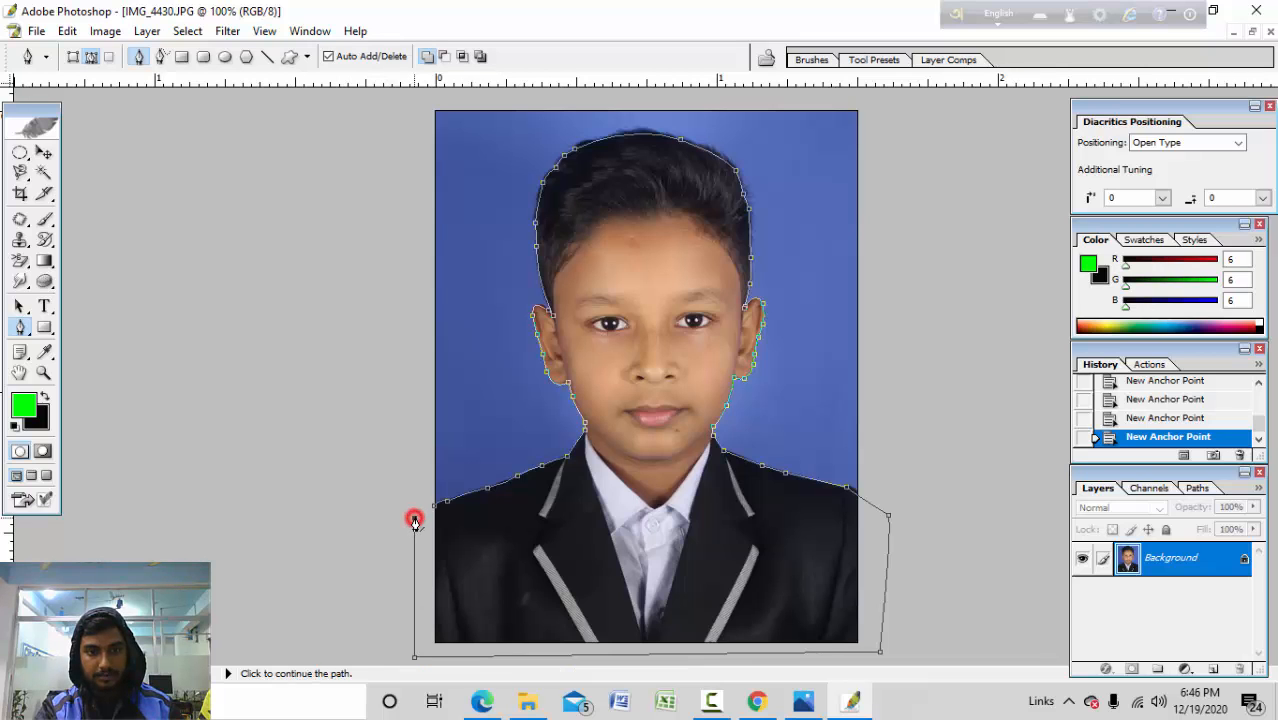
# Step: Close the path at its starting anchor on the shoulder at the photo's edge
pyautogui.click(453, 531)
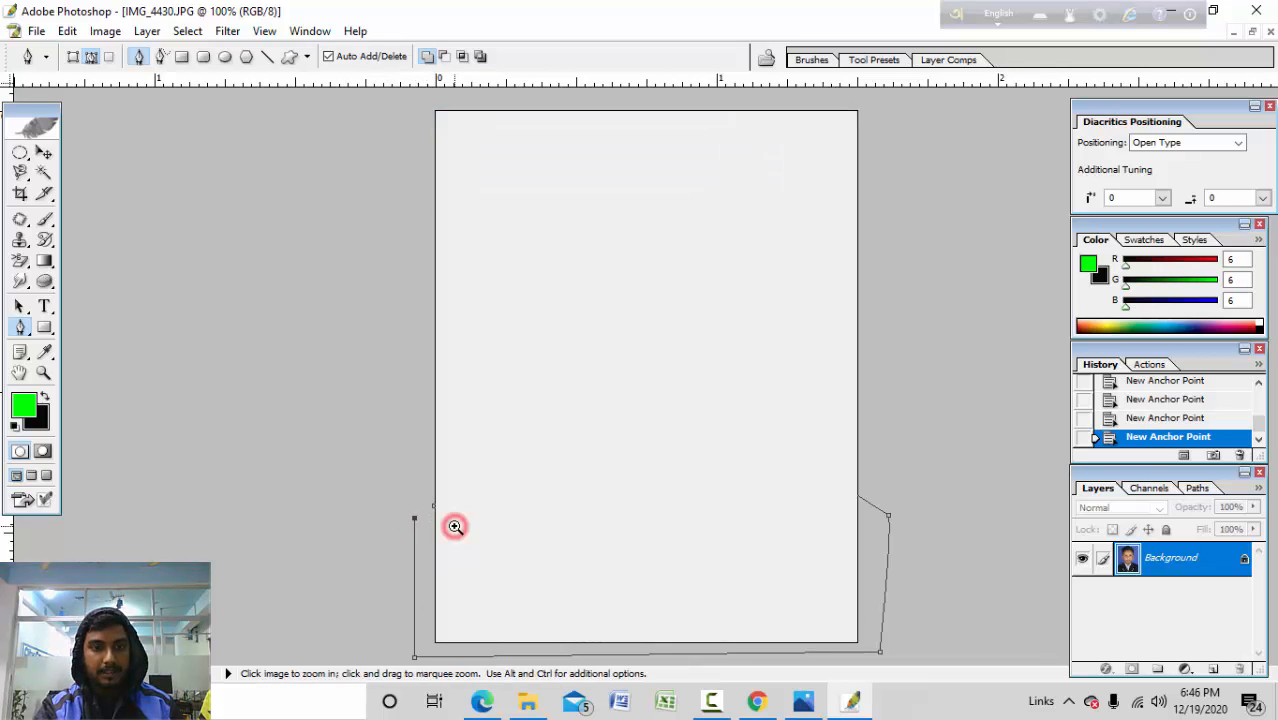
pyautogui.click(278, 412)
pyautogui.keyDown('alt'); pyautogui.click(287, 429); pyautogui.keyUp('alt')
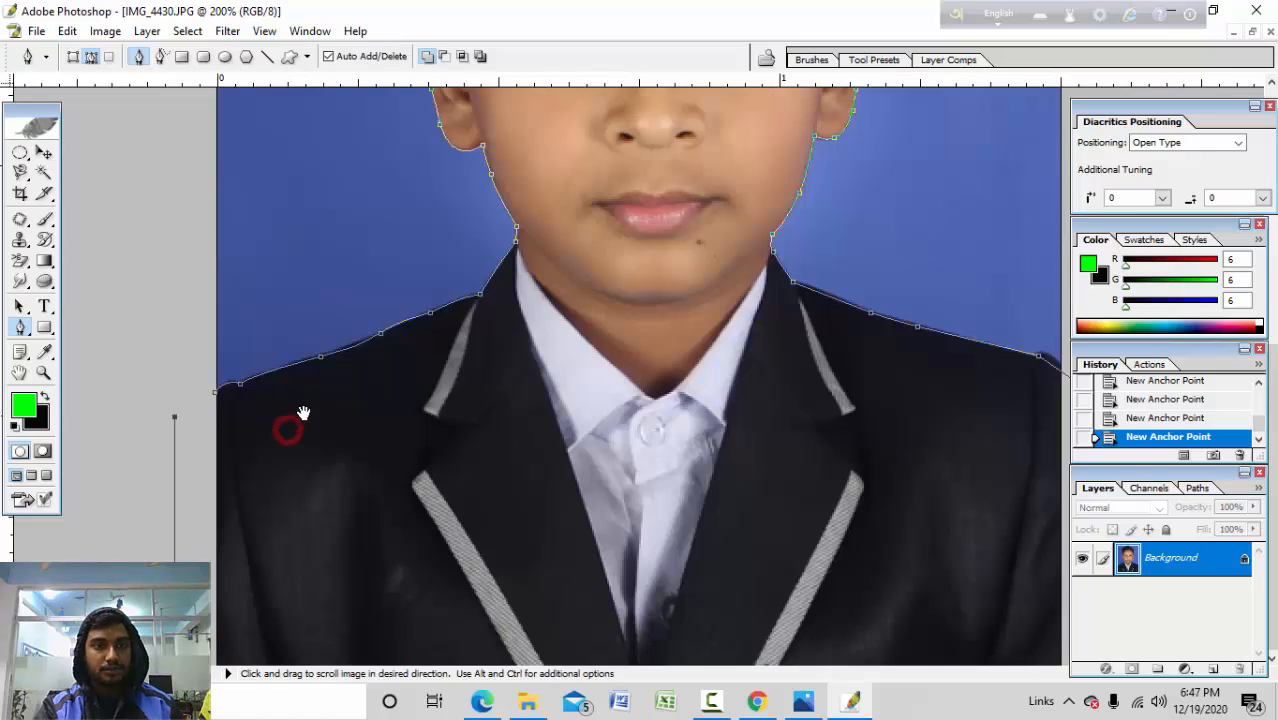
pyautogui.click(214, 397)
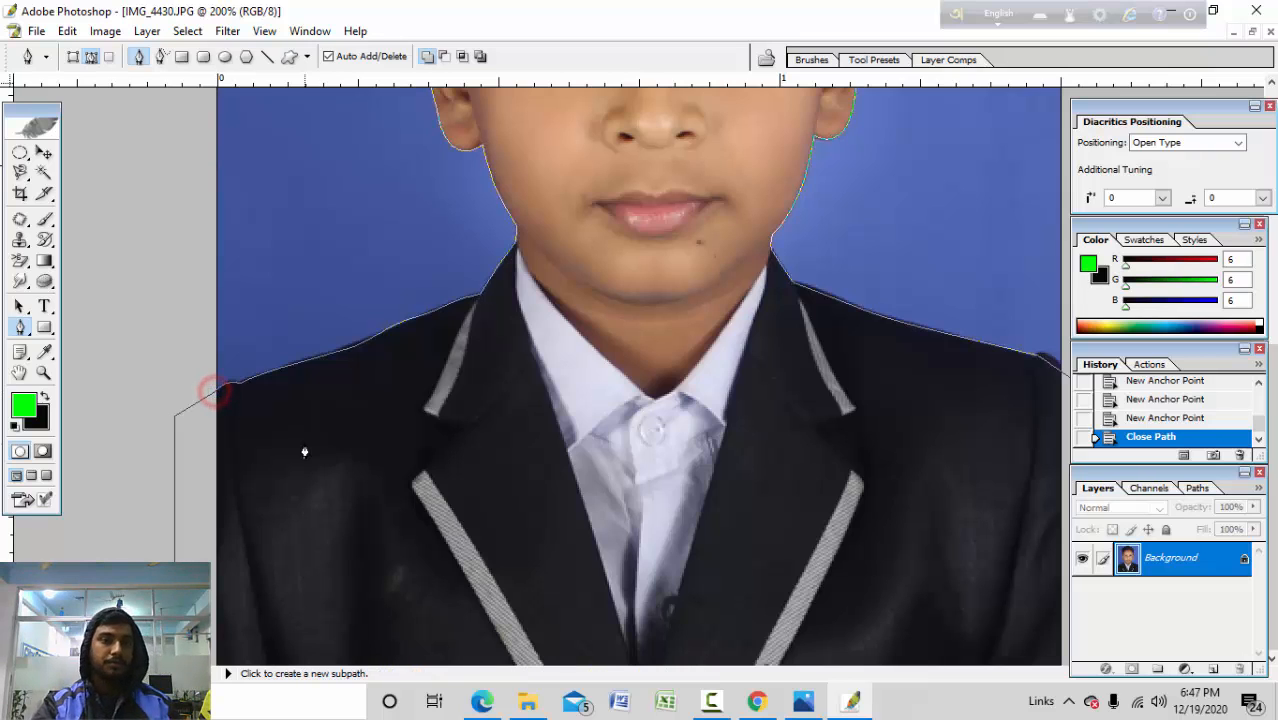
# Step: Inspect the closed outline around the face, collar and shoulders at close range and across the whole photo
pyautogui.keyDown('alt'); pyautogui.click(502, 446); pyautogui.keyUp('alt')
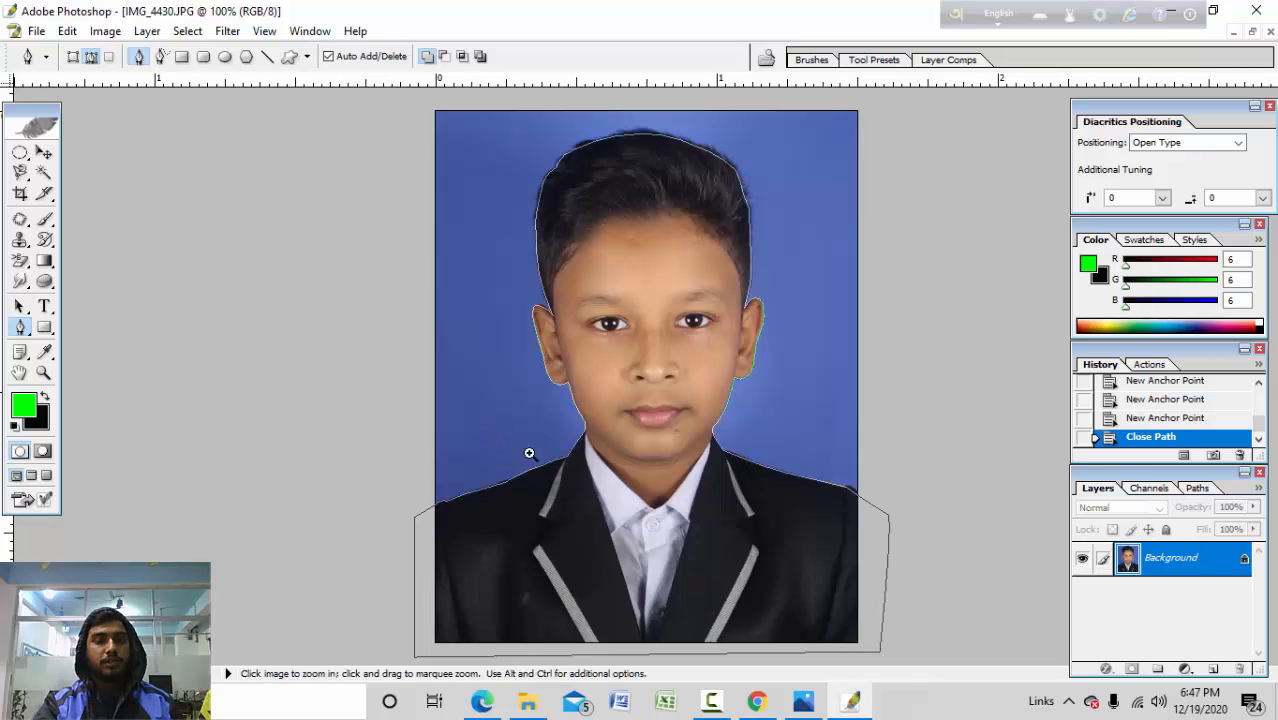
pyautogui.click(545, 429)
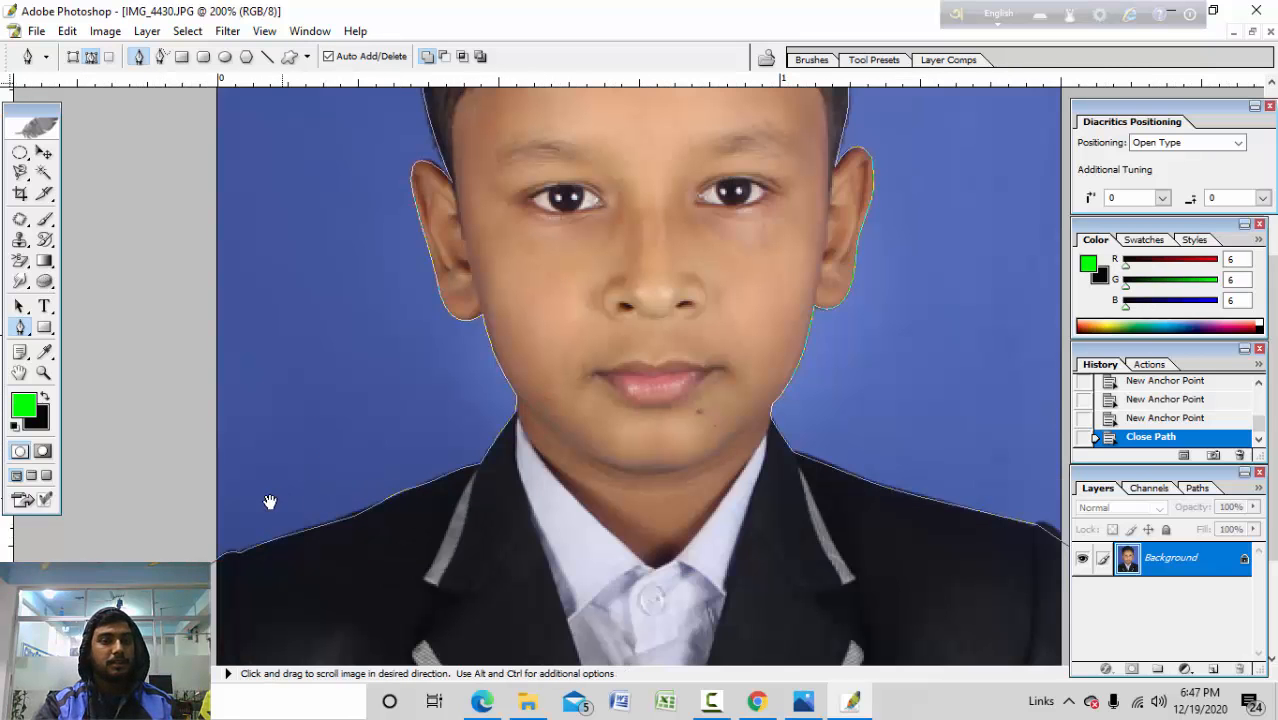
pyautogui.scroll(-3, 255, 556)
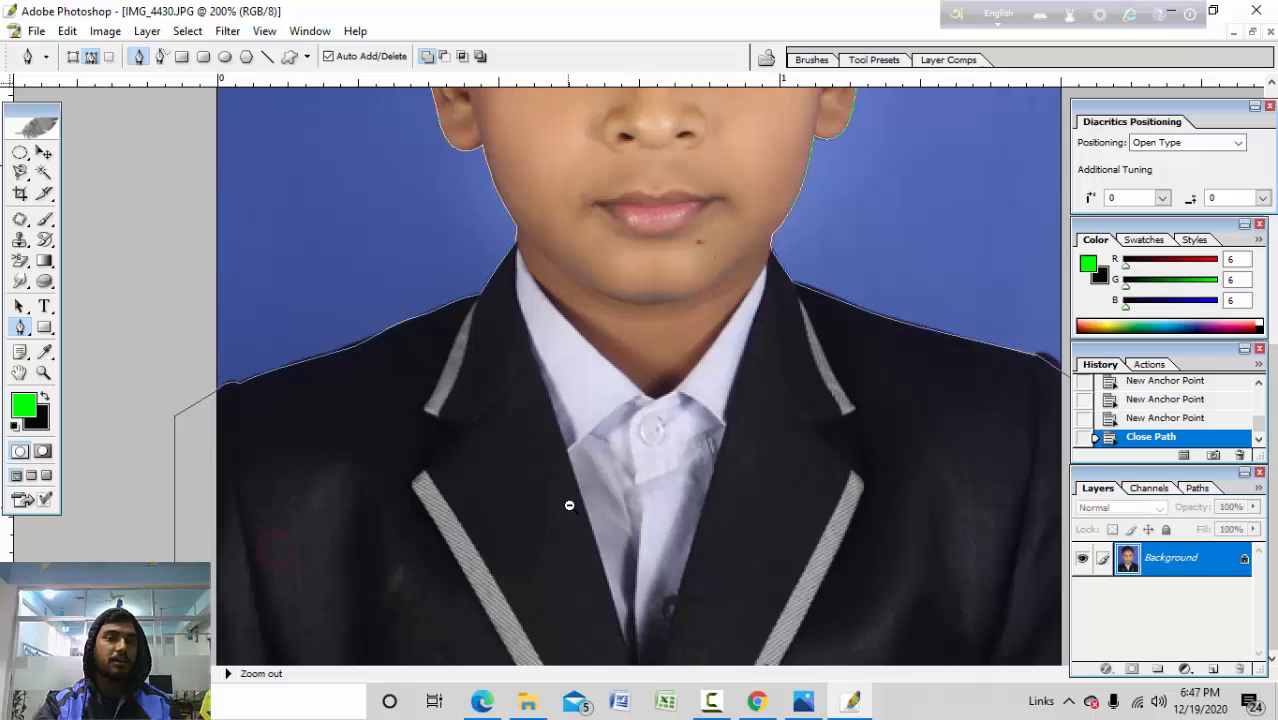
pyautogui.keyDown('alt'); pyautogui.click(572, 503); pyautogui.keyUp('alt')
pyautogui.click(618, 492)
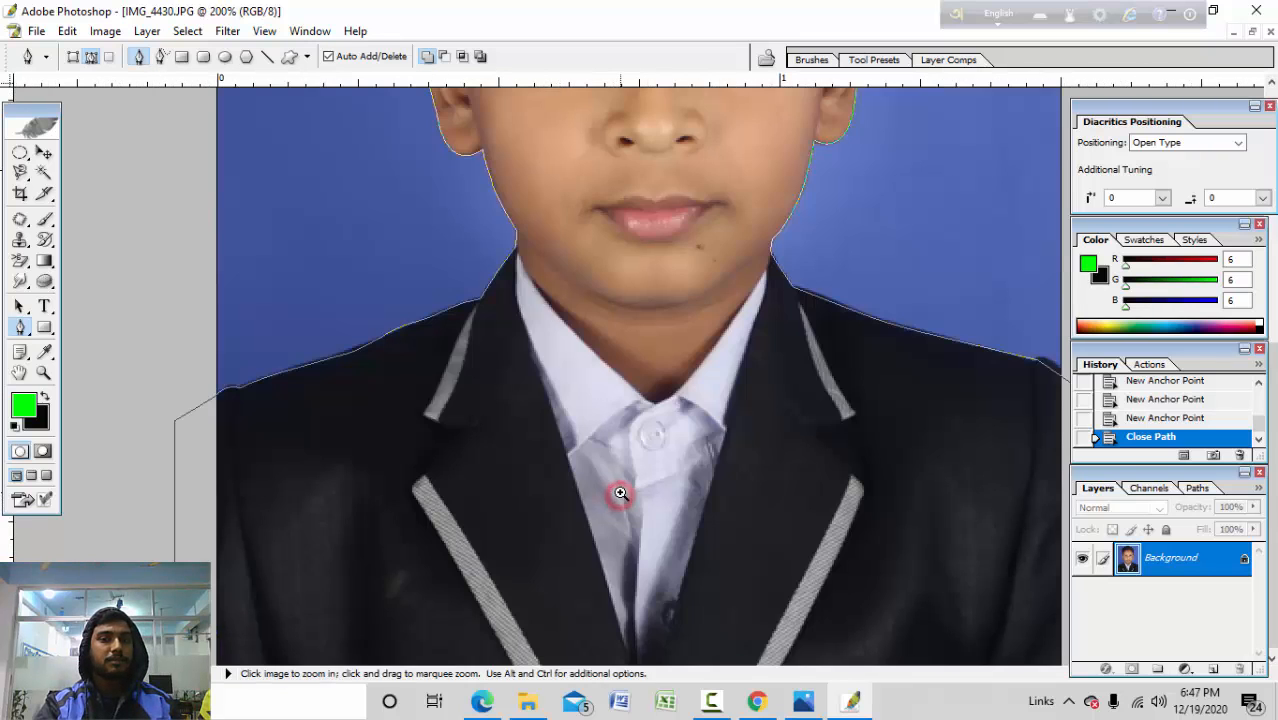
pyautogui.keyDown('alt'); pyautogui.click(614, 492); pyautogui.keyUp('alt')
pyautogui.click(593, 493)
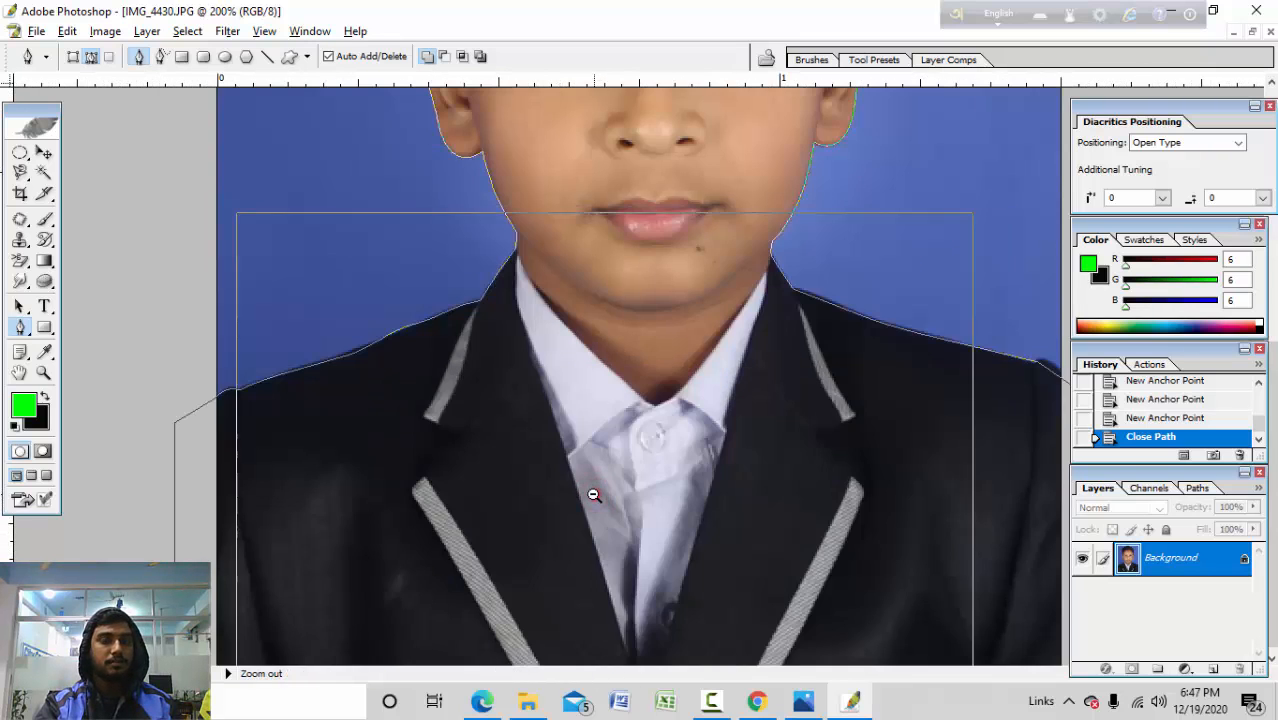
pyautogui.keyDown('alt'); pyautogui.click(593, 493); pyautogui.keyUp('alt')
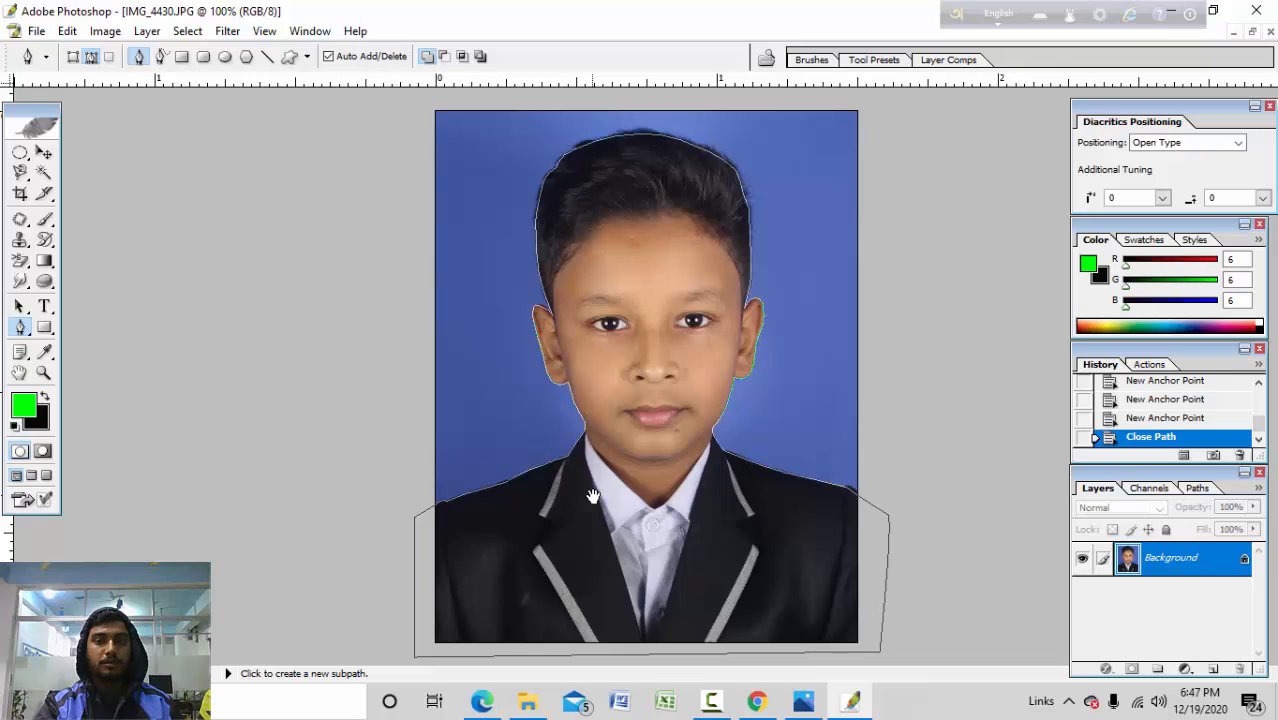
pyautogui.click(184, 31)
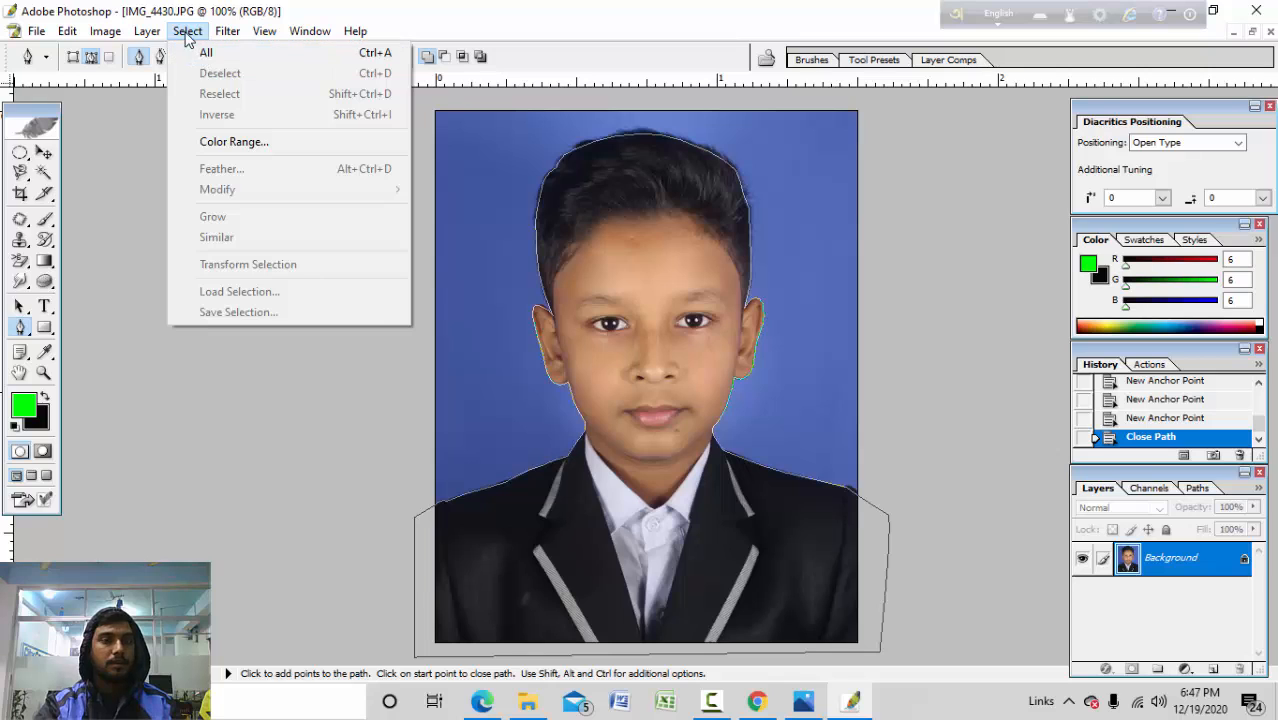
pyautogui.click(184, 31)
pyautogui.click(185, 31)
pyautogui.click(202, 53)
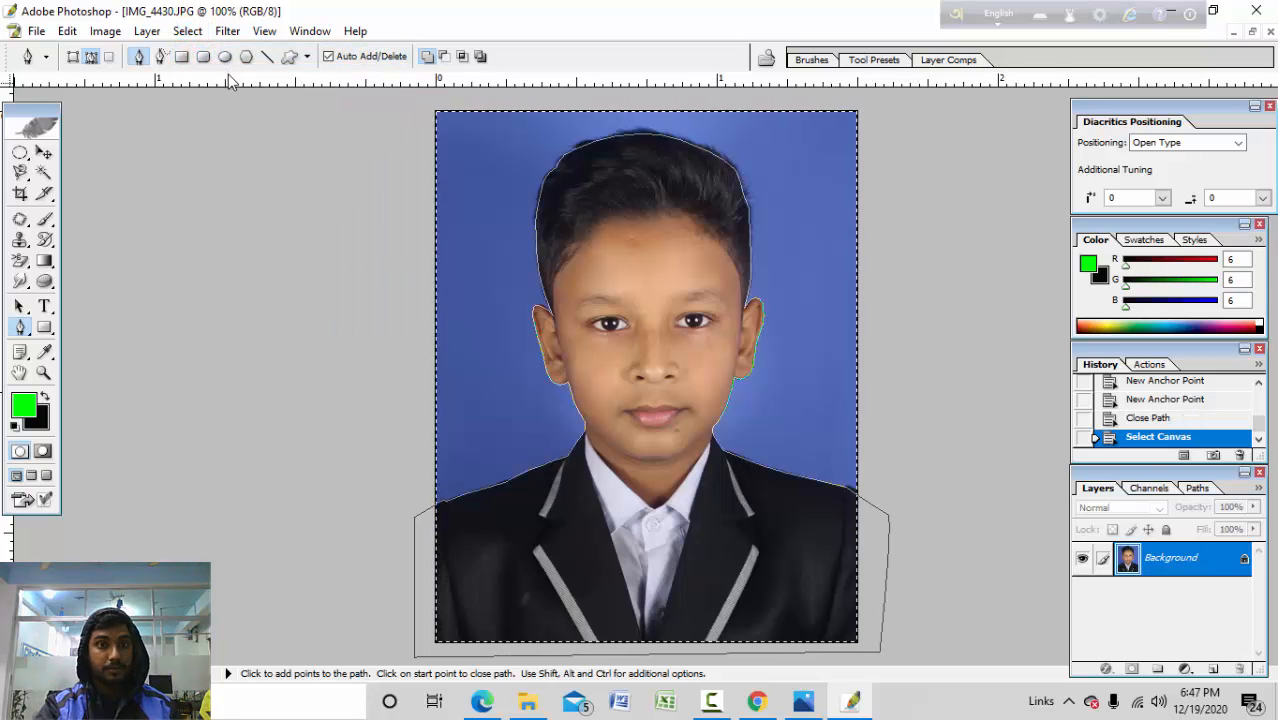
pyautogui.hotkey('ctrl', 'z')
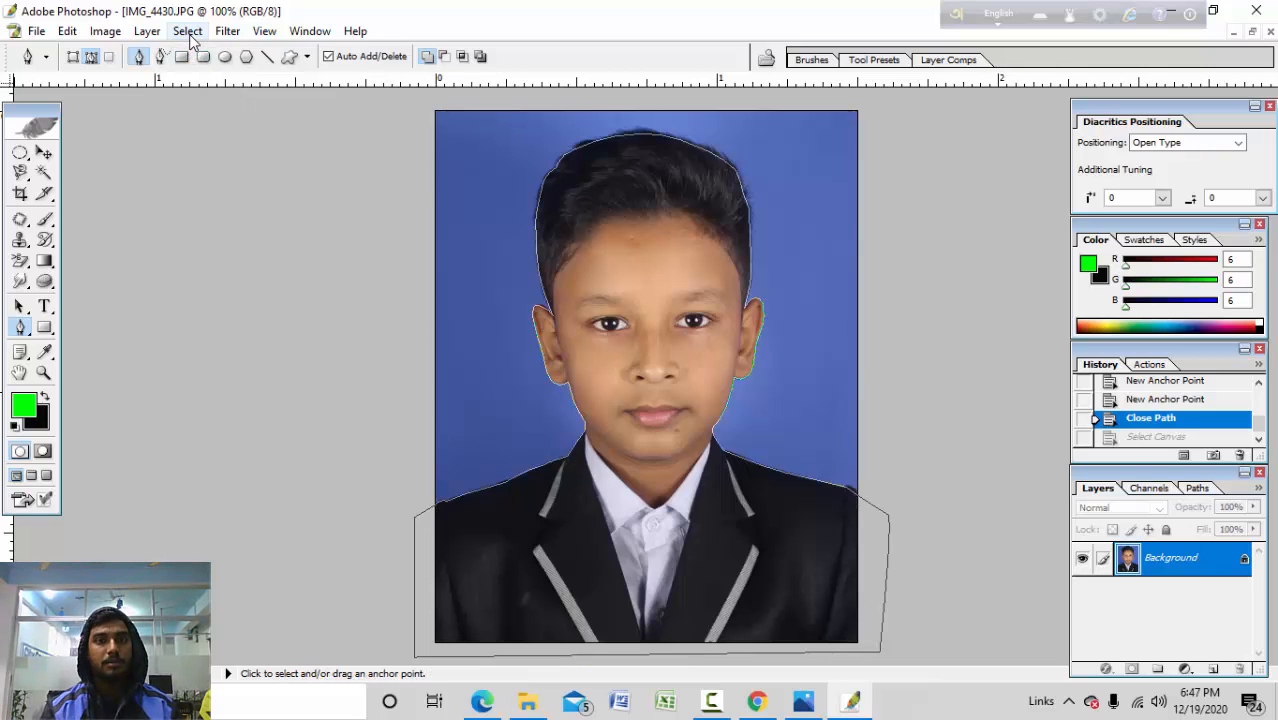
# Step: Convert the closed path around the boy into a selection
pyautogui.hotkey('ctrl', 'Return')
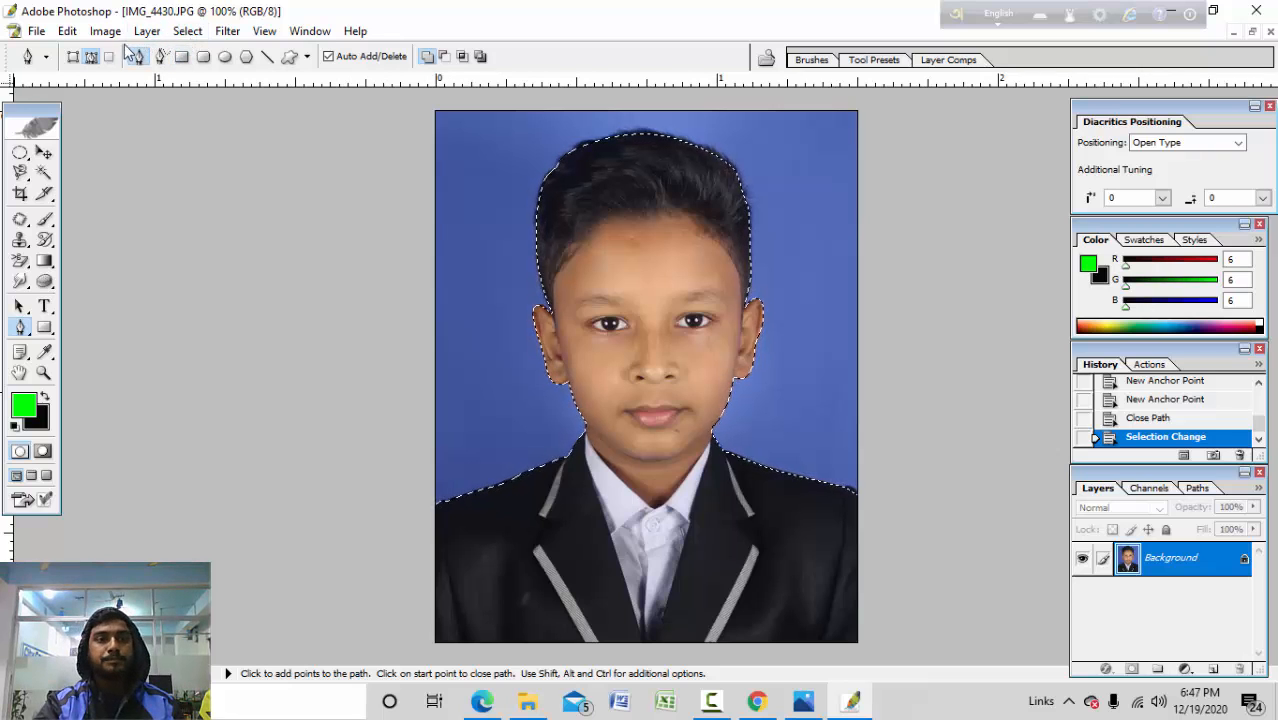
pyautogui.click(186, 33)
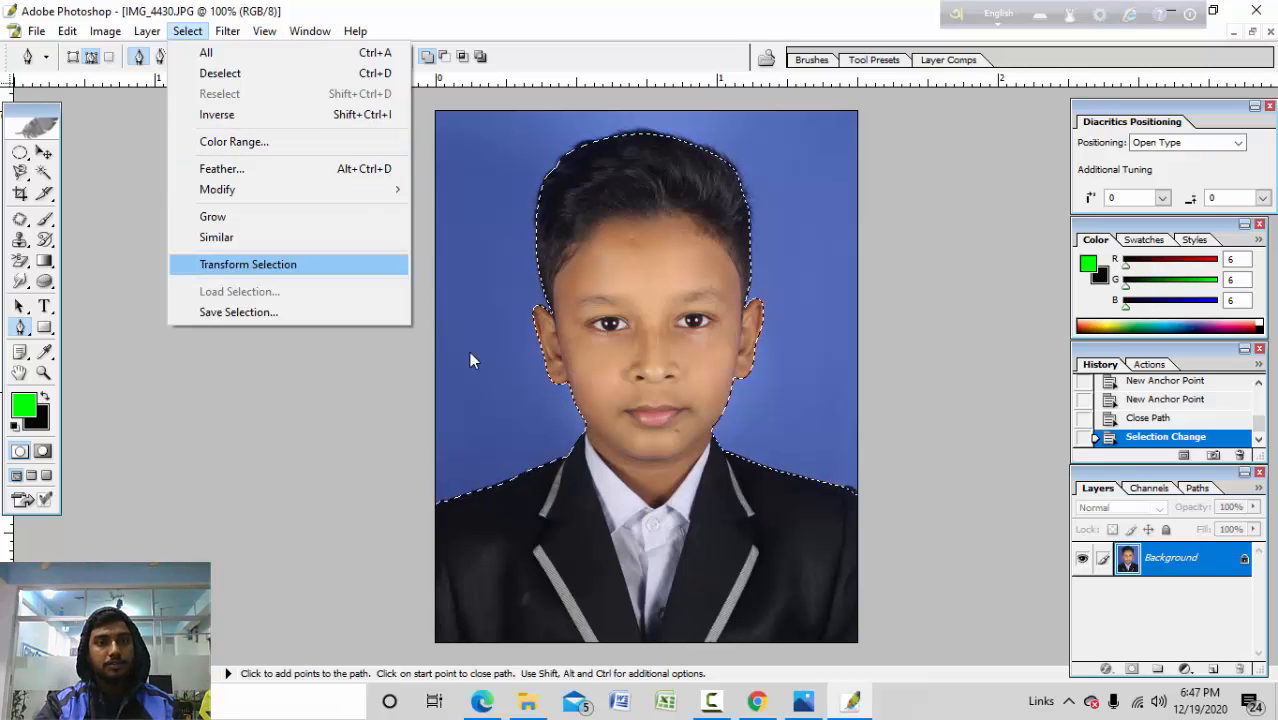
pyautogui.click(538, 478)
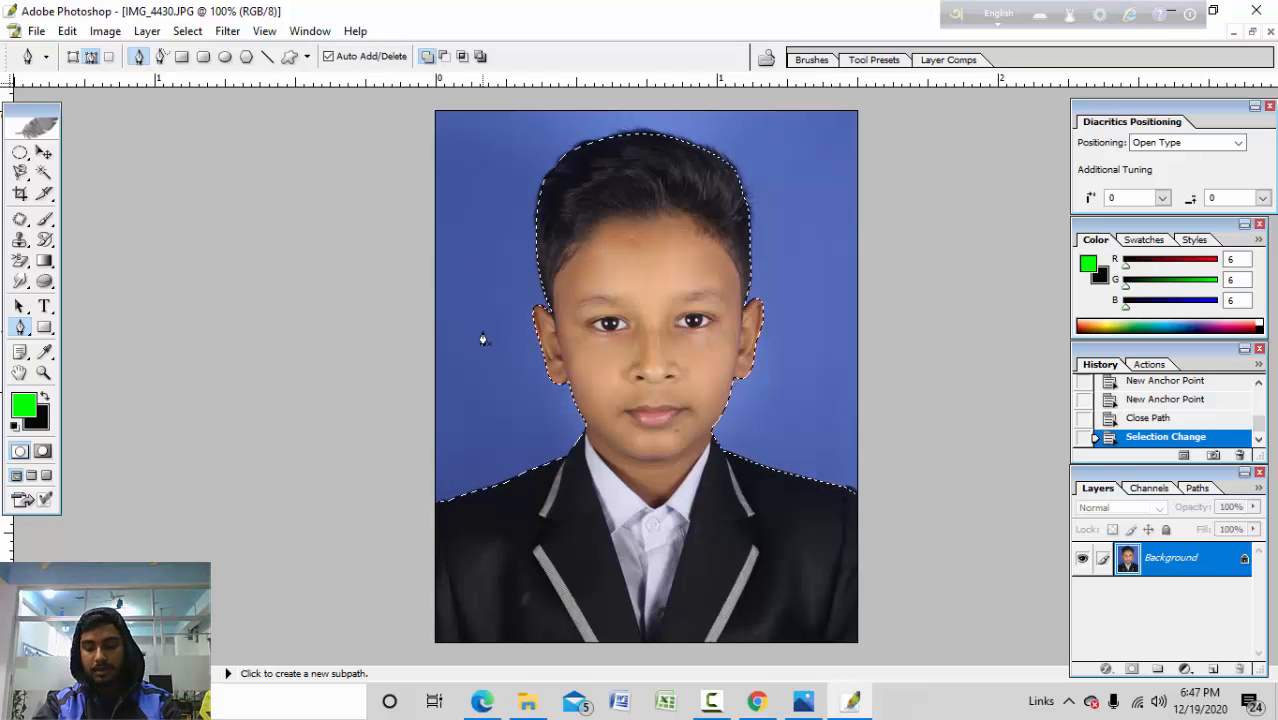
# Step: Try clearing the selected figure of the boy to the background colour, and undo the clearing
pyautogui.press('Delete')
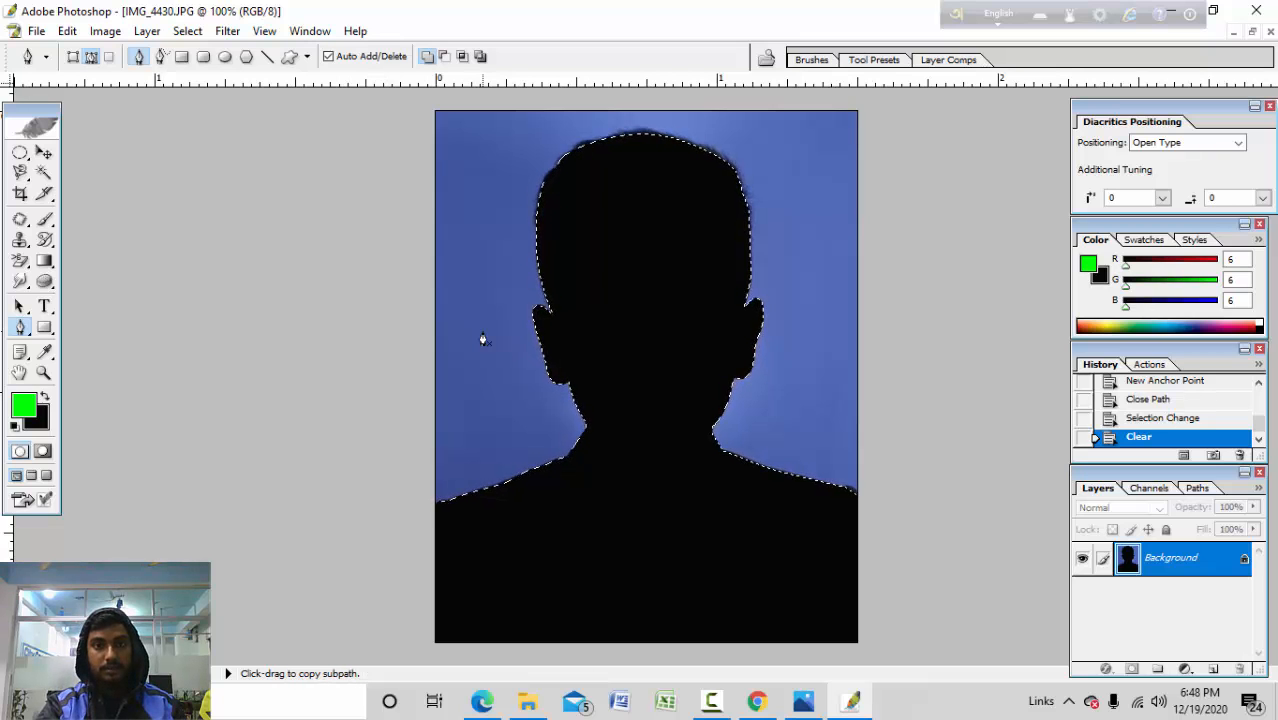
pyautogui.hotkey('ctrl', 'z')
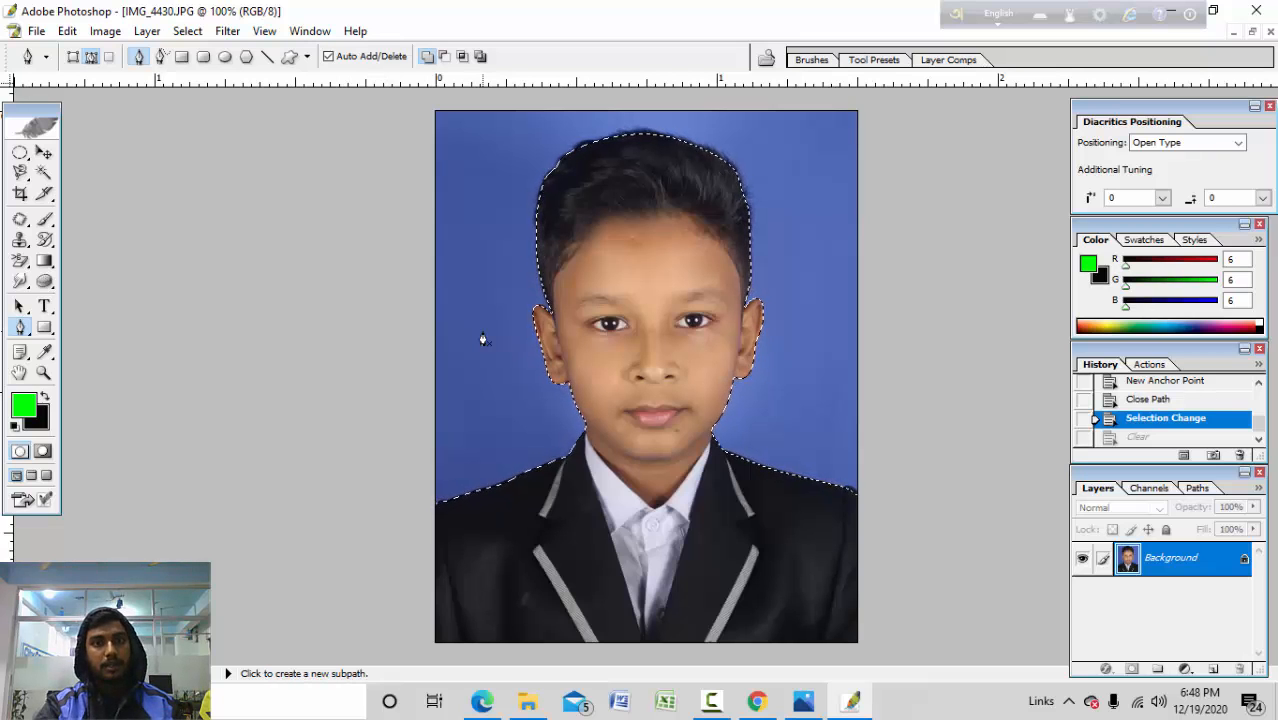
# Step: Invert the selection so that it covers the blue backdrop instead of the boy
pyautogui.click(187, 32)
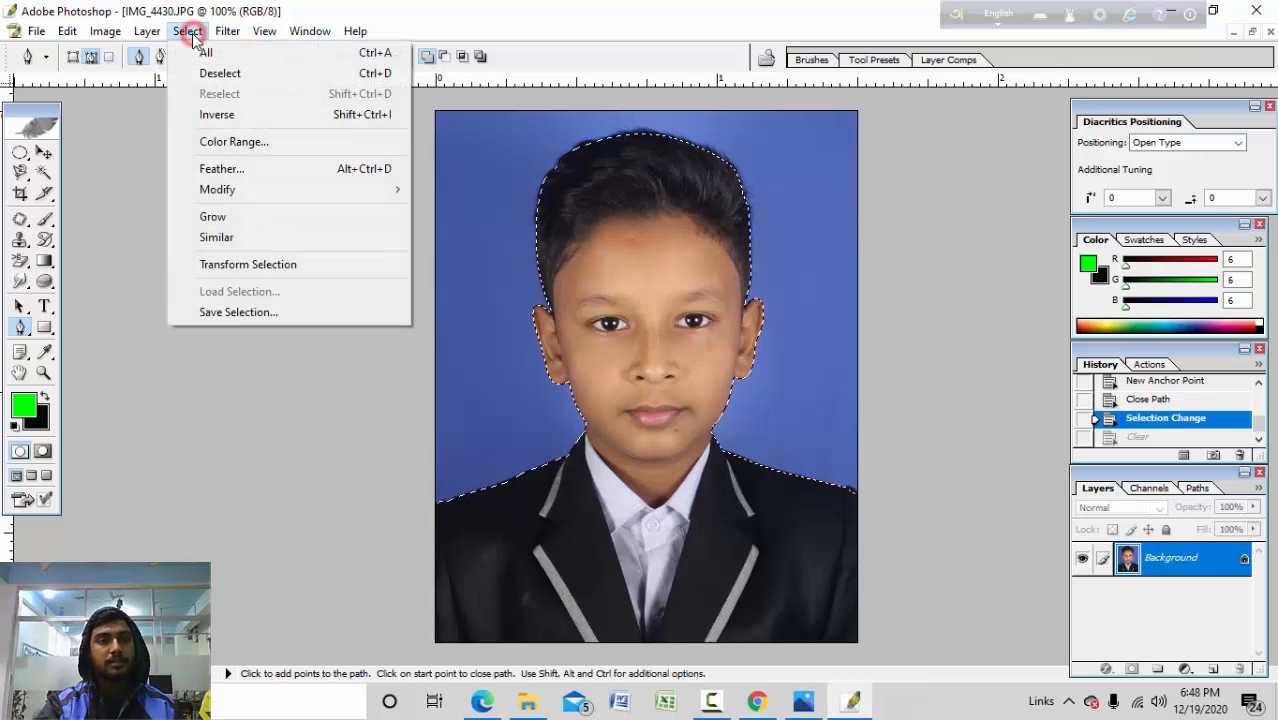
pyautogui.click(230, 118)
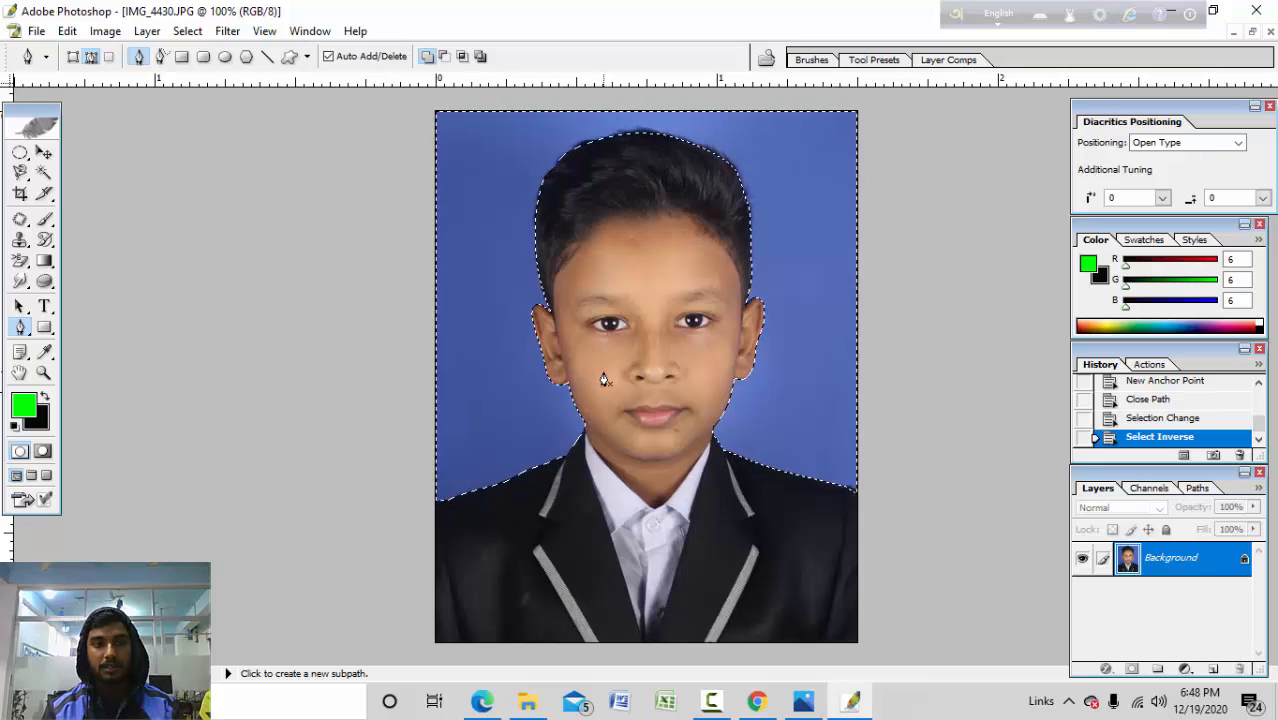
# Step: Try clearing the selected blue backdrop to the background colour, undo the clearing and cancel the background colour choice
pyautogui.press('Delete')
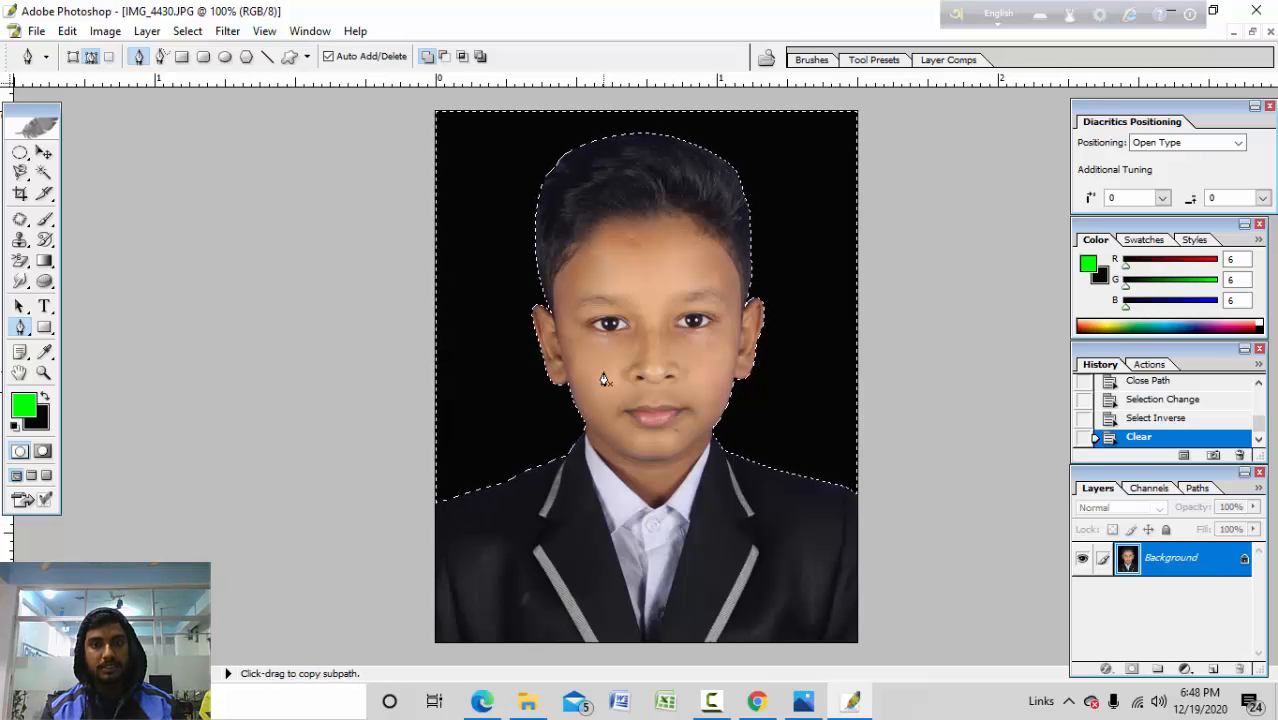
pyautogui.hotkey('ctrl', 'z')
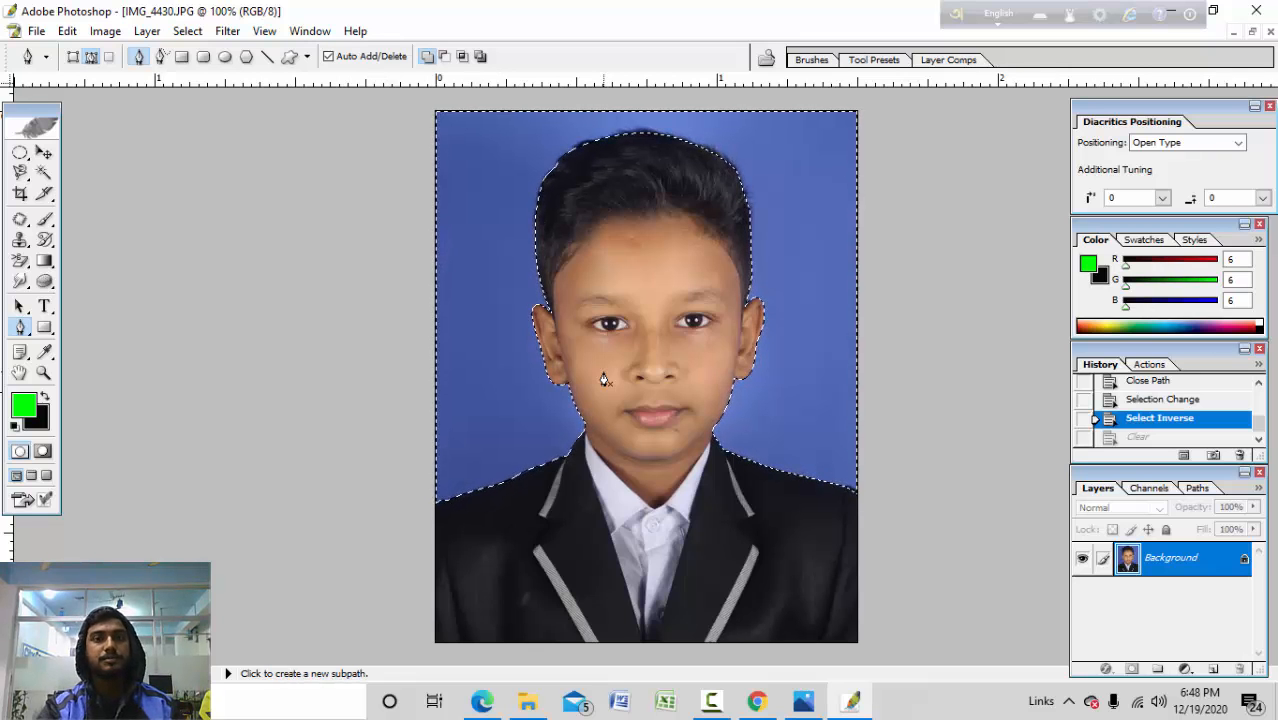
pyautogui.click(45, 425)
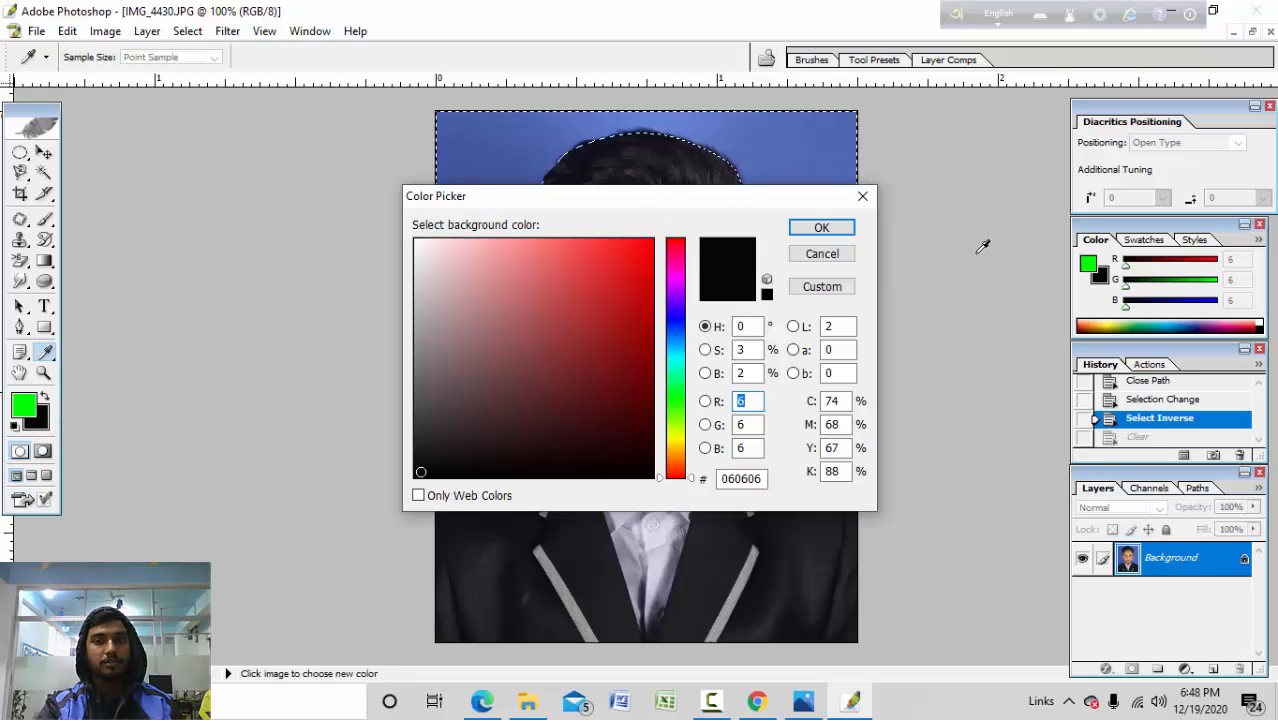
pyautogui.click(822, 254)
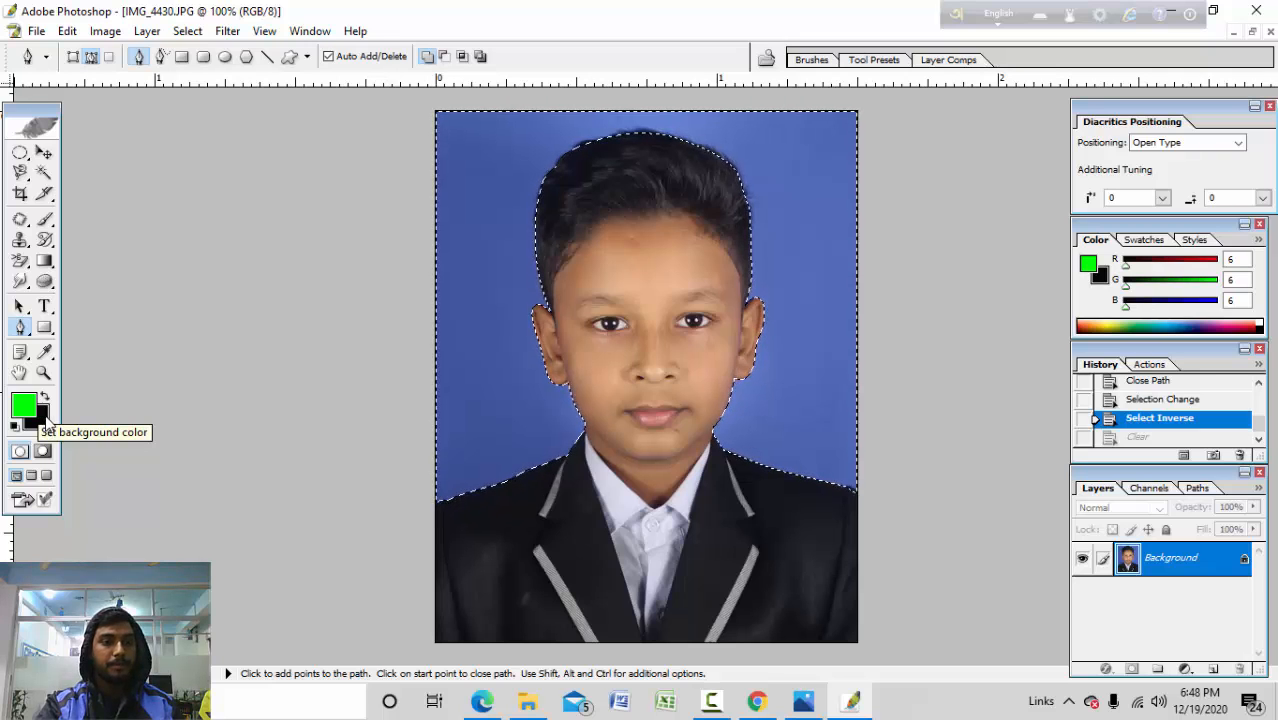
# Step: Set the background colour to deep blue 0008AE
pyautogui.click(44, 418)
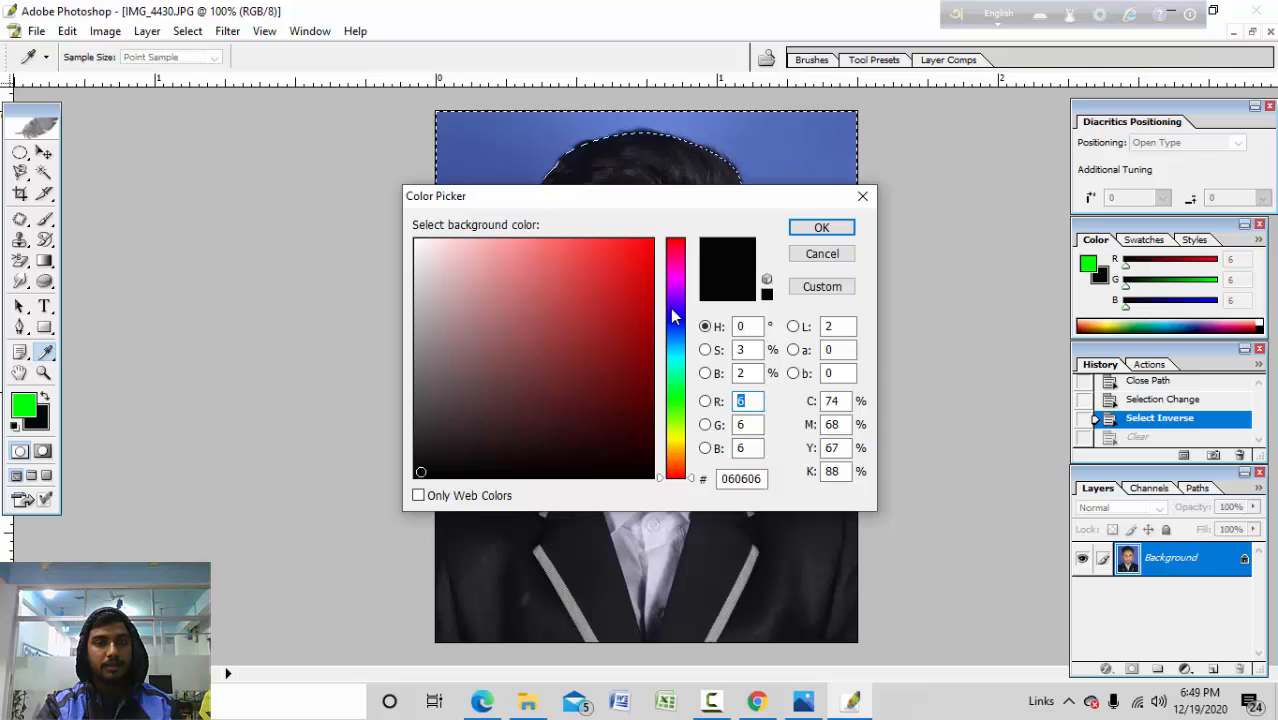
pyautogui.moveTo(670, 308)
pyautogui.mouseDown()
pyautogui.moveTo(672, 329)
pyautogui.moveTo(653, 288)
pyautogui.moveTo(653, 315)
pyautogui.mouseUp()
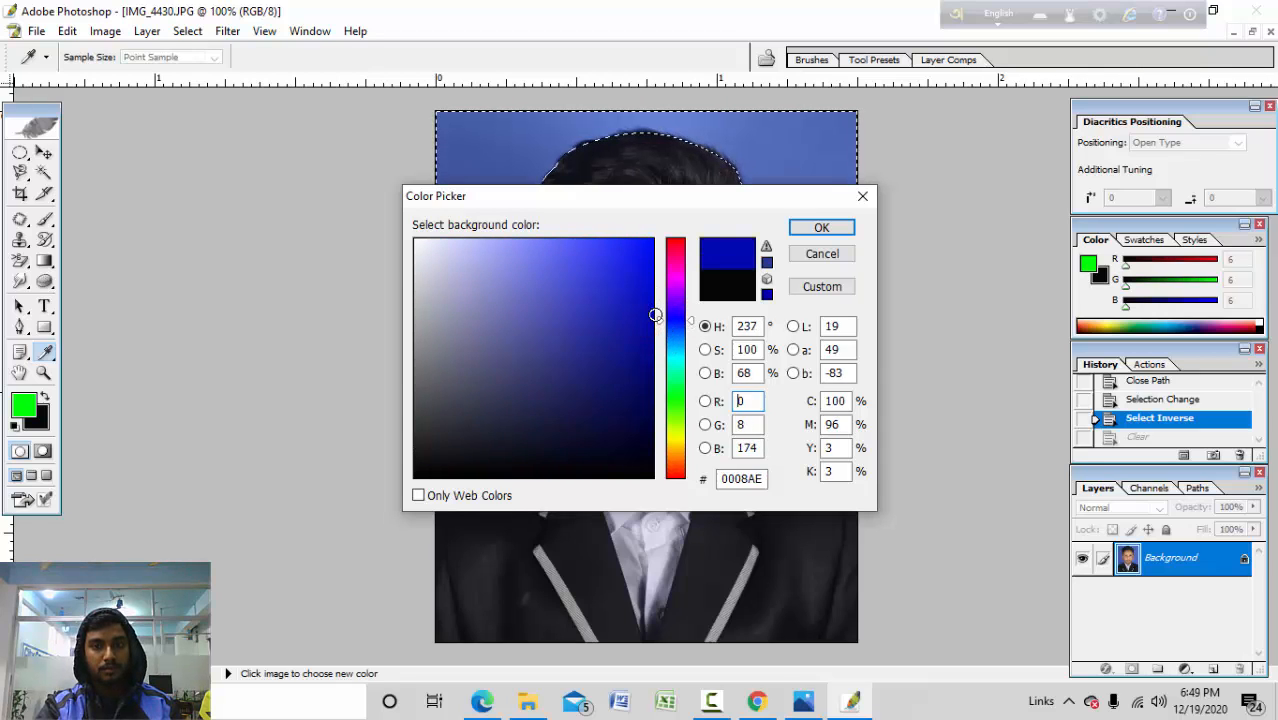
pyautogui.click(821, 229)
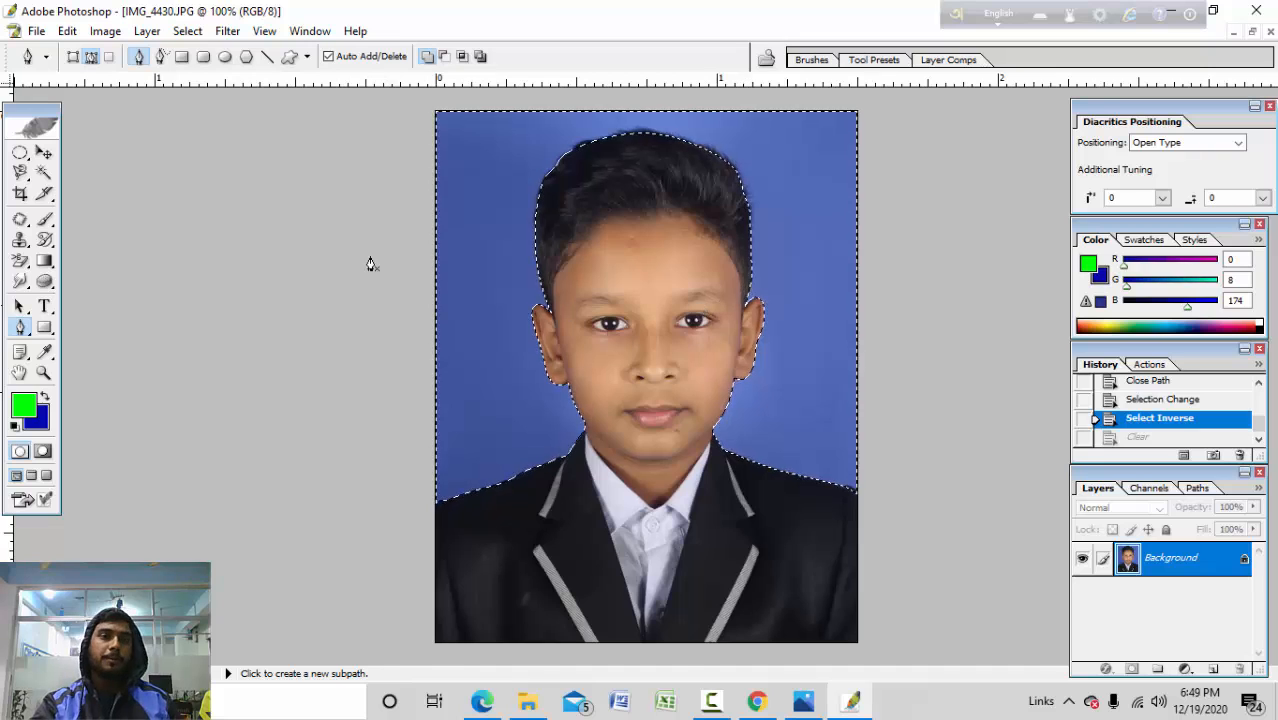
# Step: Feather the backdrop selection with a radius of 1.5 pixels
pyautogui.click(228, 31)
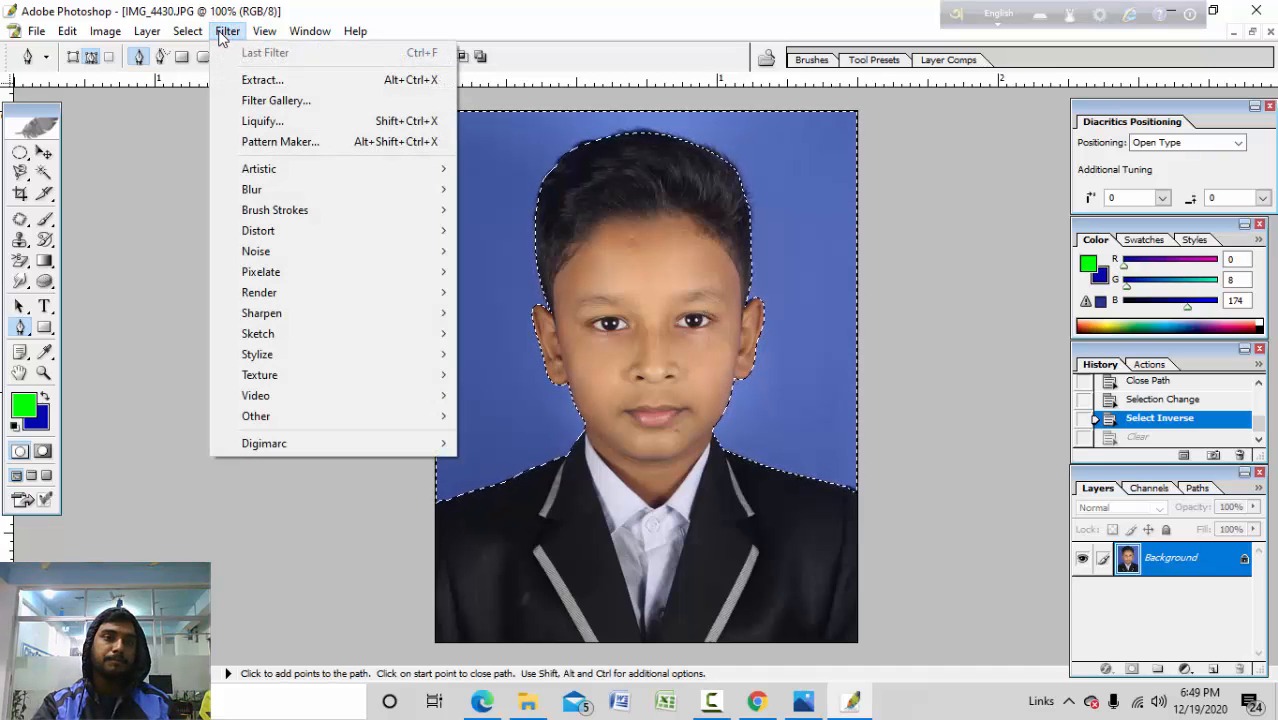
pyautogui.moveTo(190, 32)
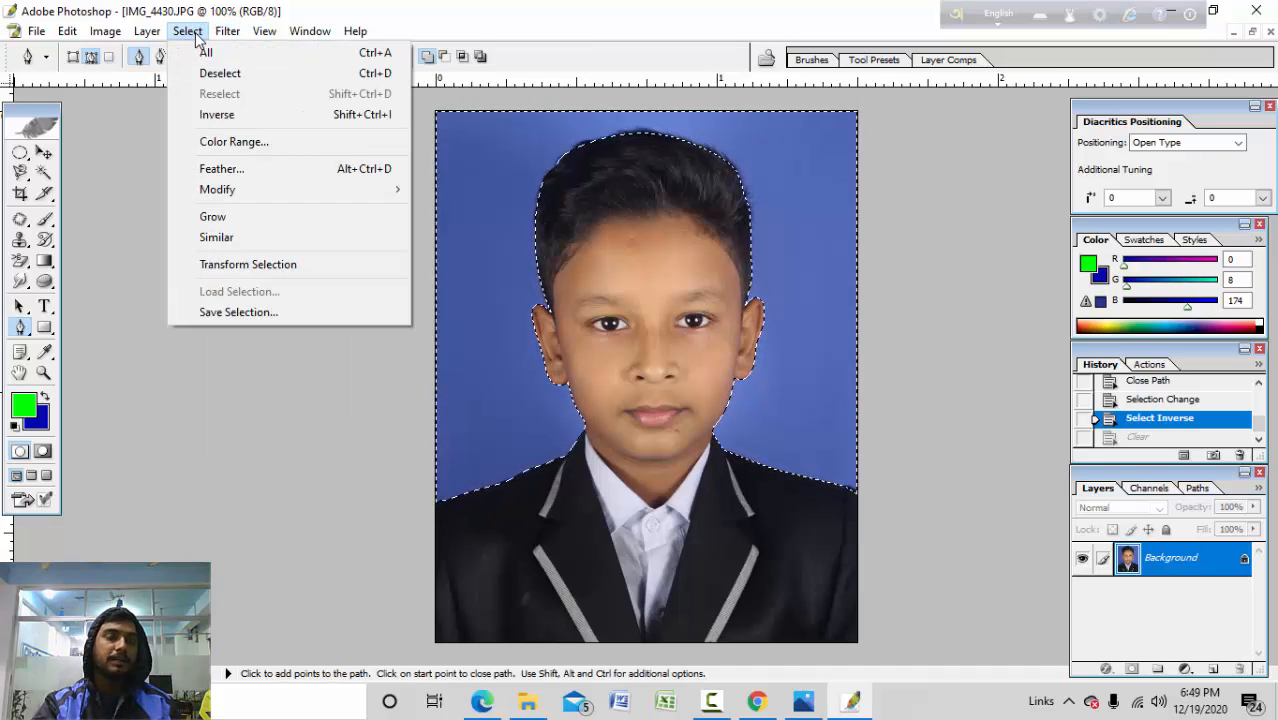
pyautogui.click(223, 170)
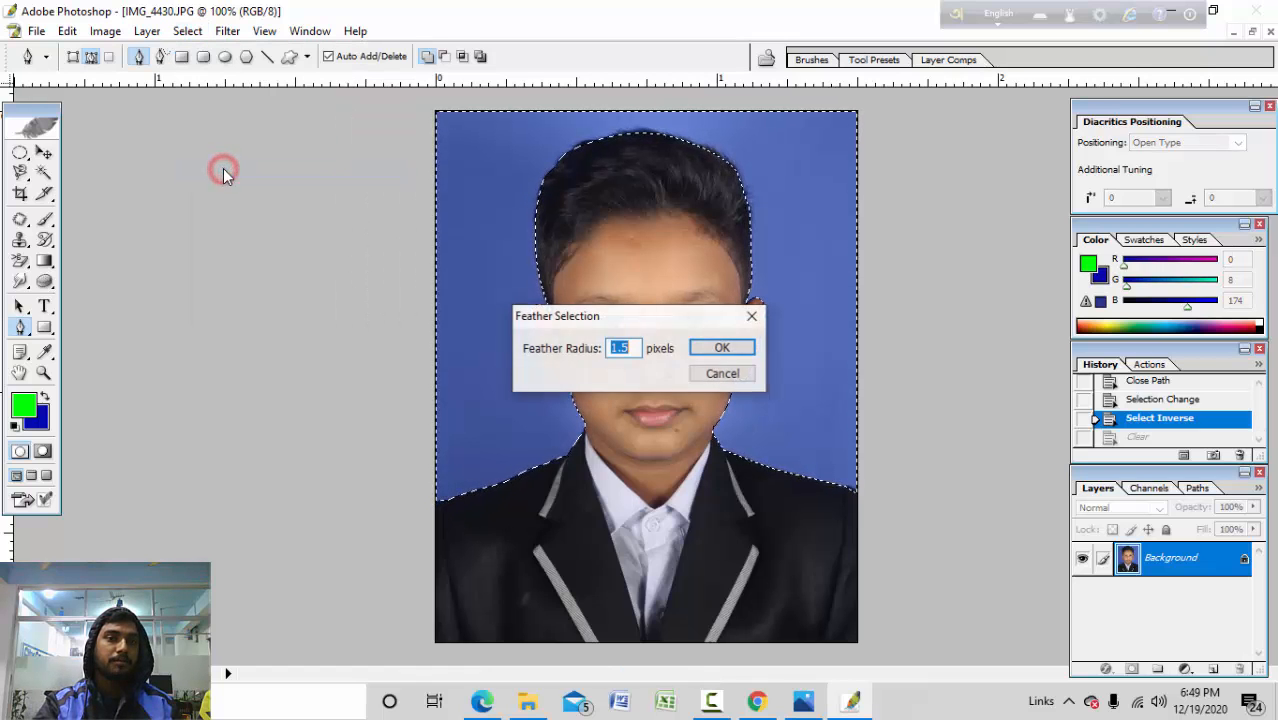
pyautogui.moveTo(613, 321); pyautogui.dragTo(583, 356)
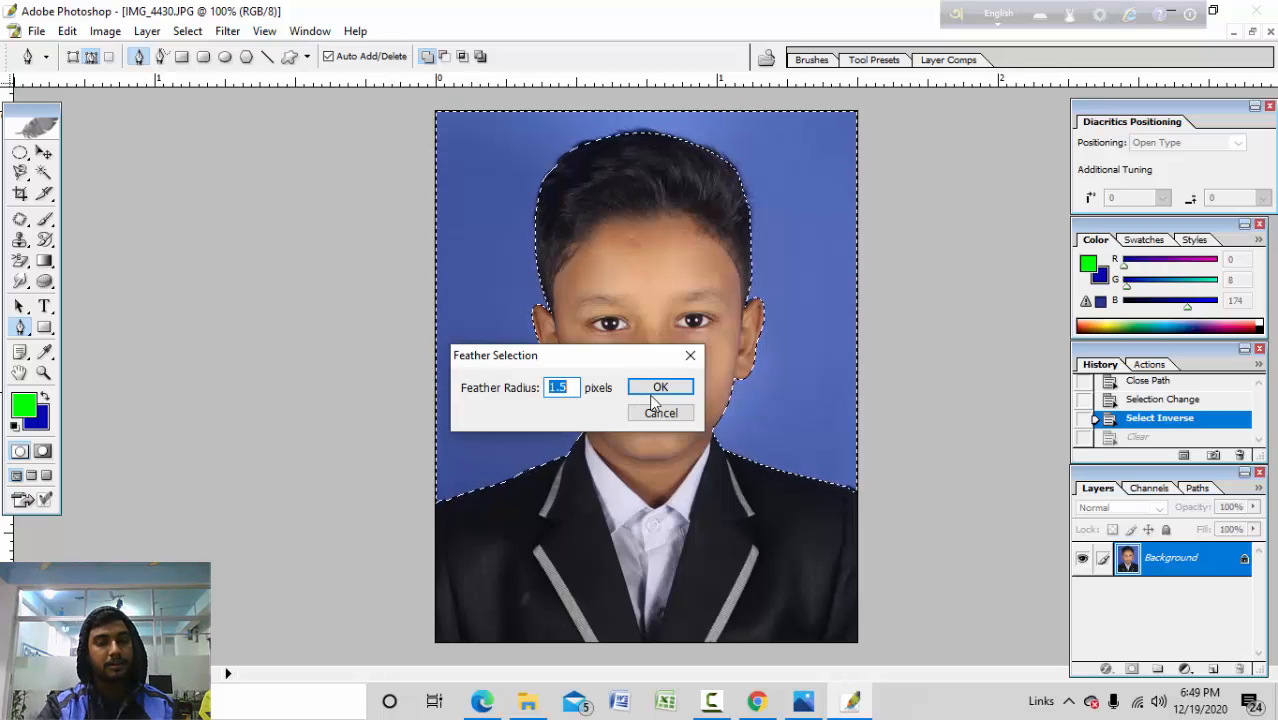
pyautogui.click(657, 390)
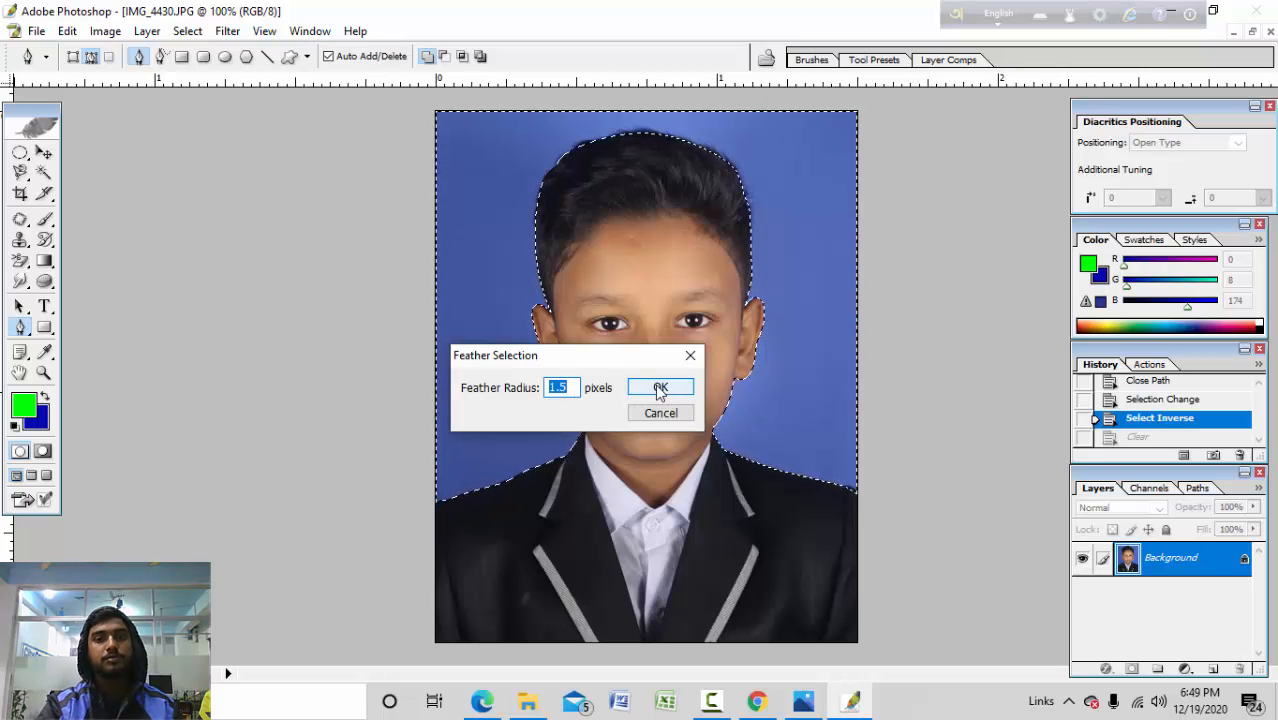
pyautogui.moveTo(622, 357); pyautogui.dragTo(681, 349)
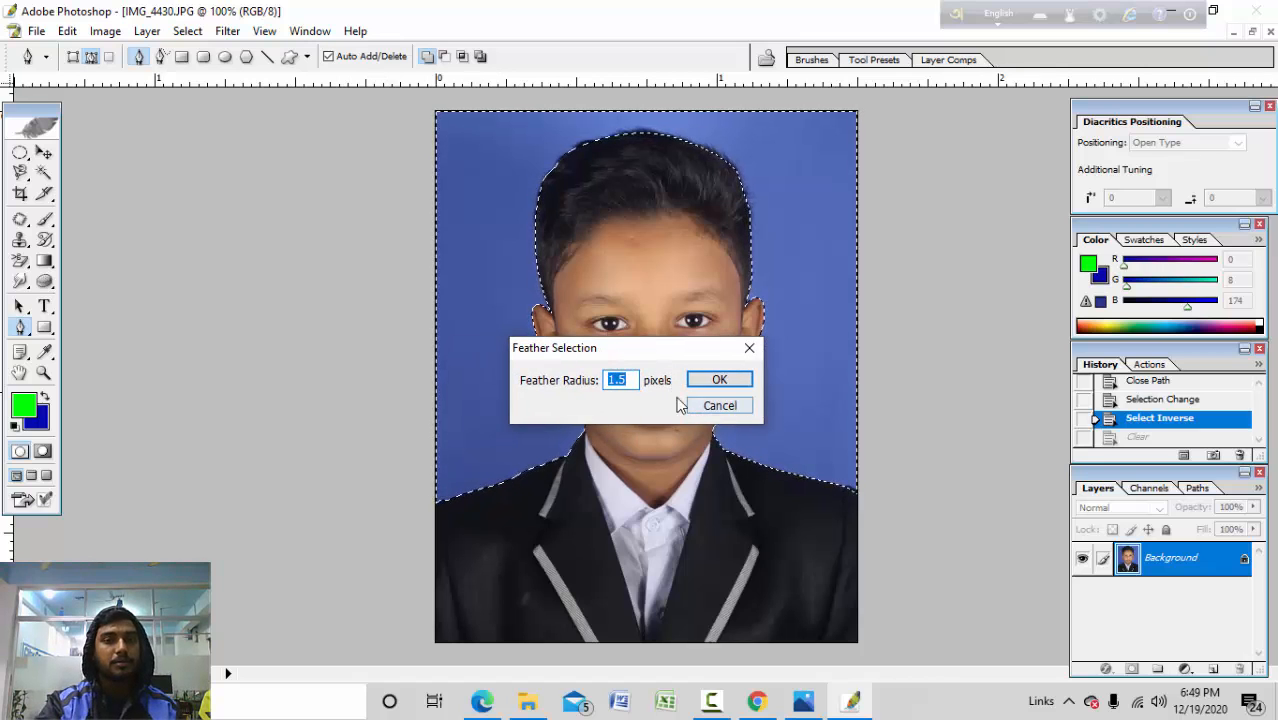
pyautogui.click(717, 385)
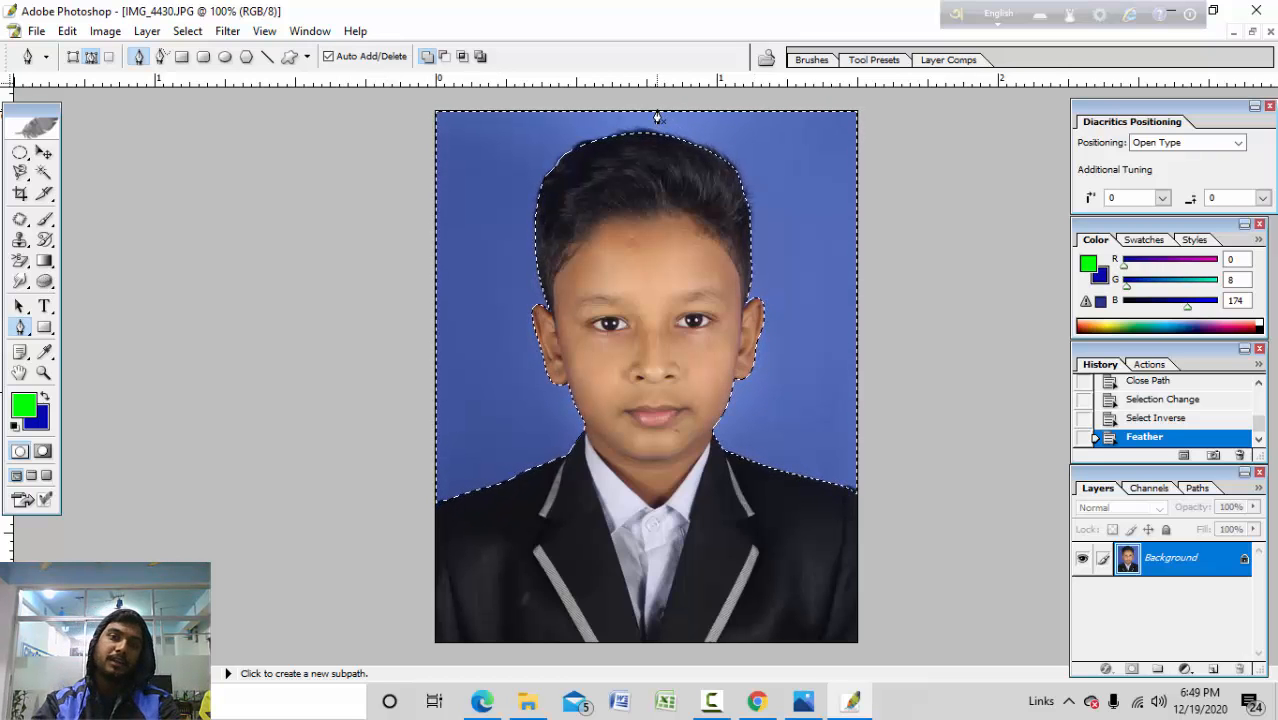
# Step: Clear the selected backdrop to the deep blue background colour and deselect it
pyautogui.press('Delete')
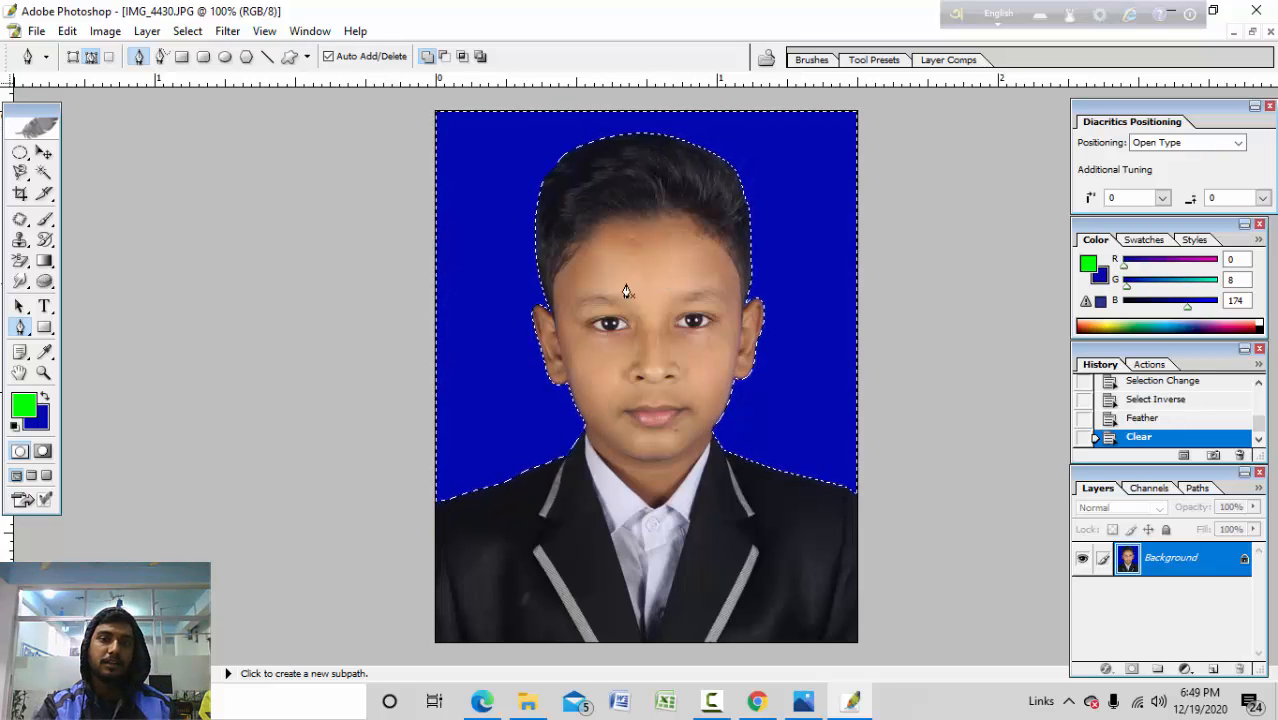
pyautogui.keyDown('ctrl'); pyautogui.click(659, 254); pyautogui.keyUp('ctrl')
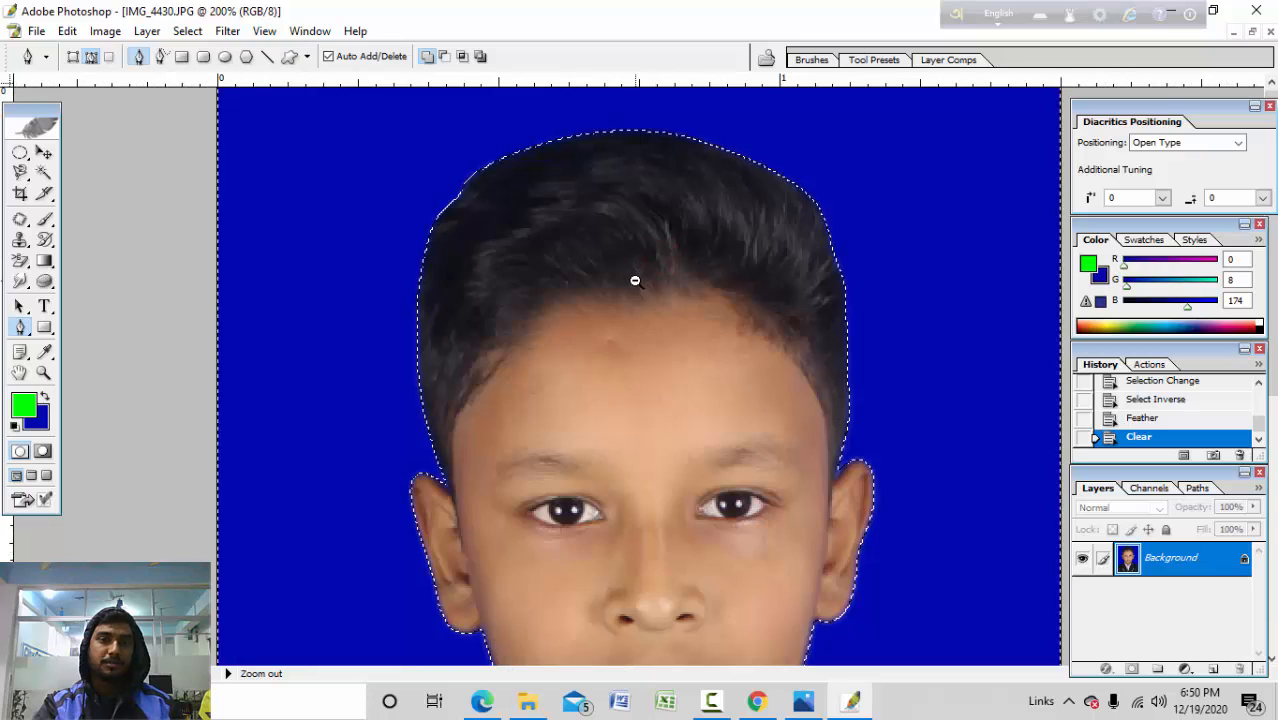
pyautogui.keyDown('ctrl'); pyautogui.keyDown('alt'); pyautogui.click(635, 280); pyautogui.keyUp('alt'); pyautogui.keyUp('ctrl')
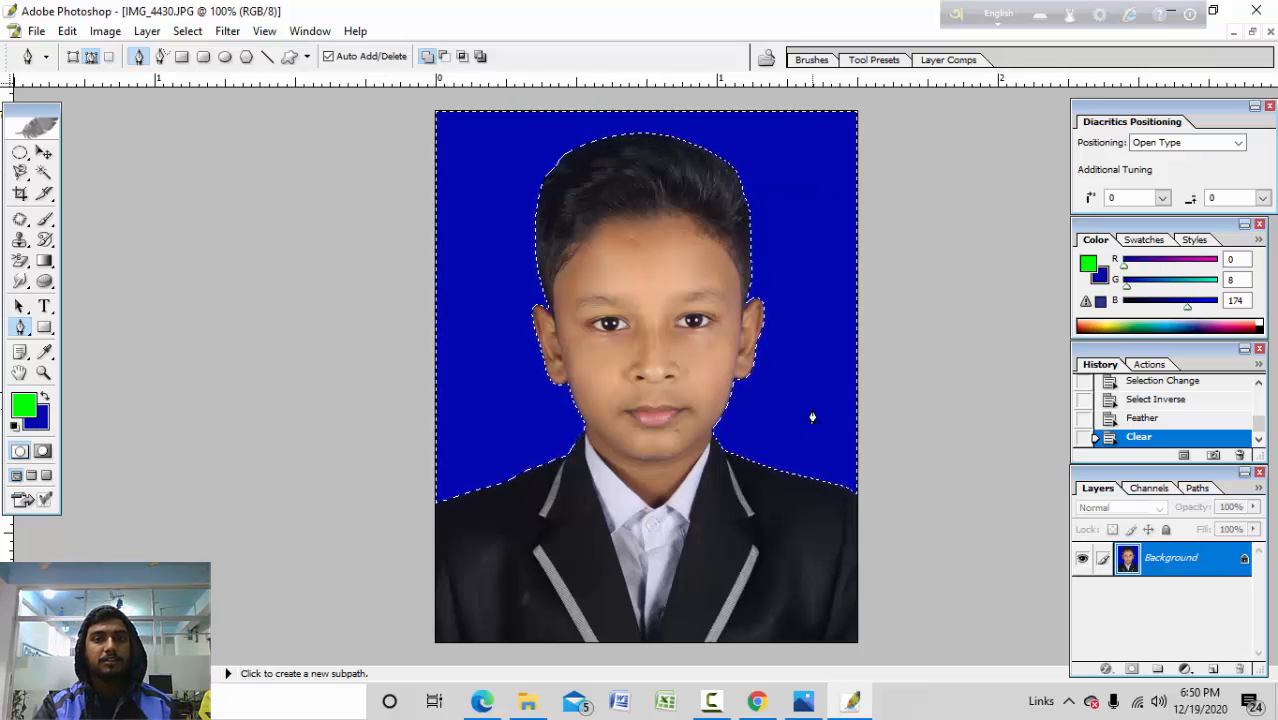
pyautogui.click(187, 31)
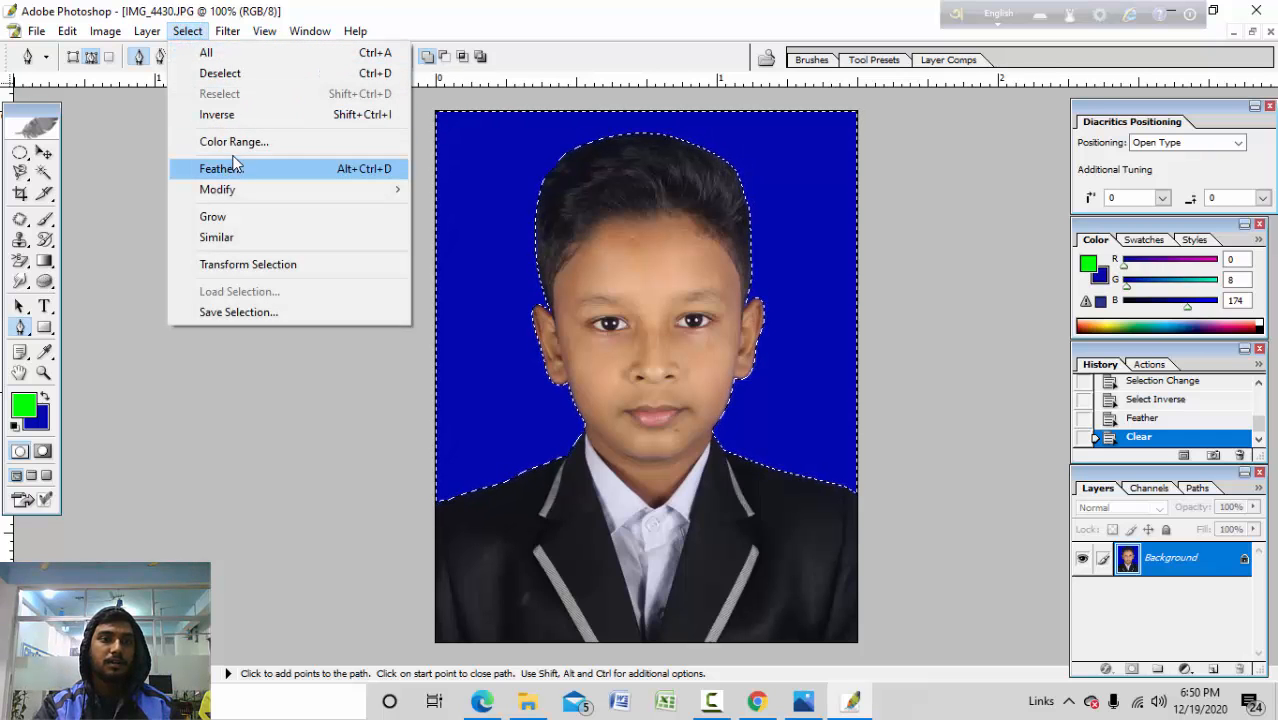
pyautogui.click(252, 82)
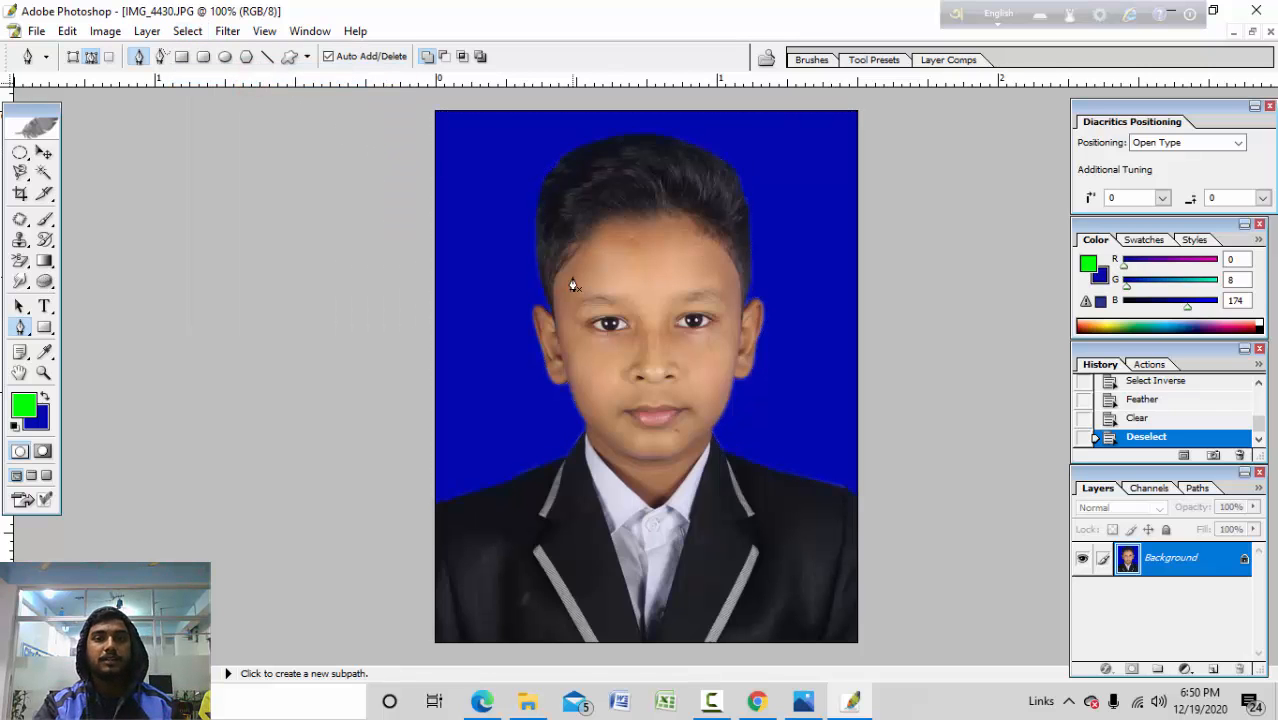
# Step: Examine the boy's outline against the new deep blue backdrop, both close up and as a whole
pyautogui.hotkey('ctrl', 'space')
pyautogui.click(608, 288)
pyautogui.keyDown('ctrl'); pyautogui.keyDown('alt'); pyautogui.click(587, 328); pyautogui.keyUp('alt'); pyautogui.keyUp('ctrl')
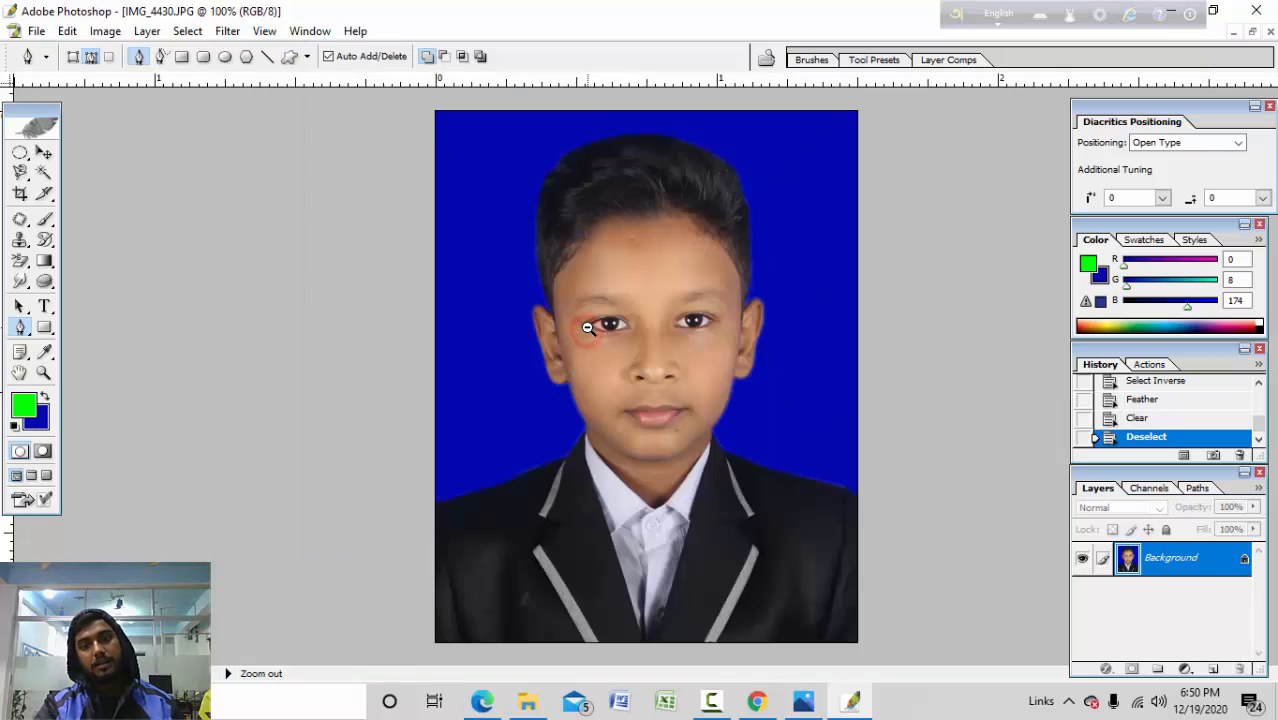
pyautogui.keyDown('ctrl'); pyautogui.keyDown('alt'); pyautogui.click(587, 328); pyautogui.keyUp('alt'); pyautogui.keyUp('ctrl')
pyautogui.keyDown('ctrl'); pyautogui.click(587, 329); pyautogui.keyUp('ctrl')
pyautogui.keyDown('ctrl'); pyautogui.keyDown('alt'); pyautogui.click(588, 329); pyautogui.keyUp('alt'); pyautogui.keyUp('ctrl')
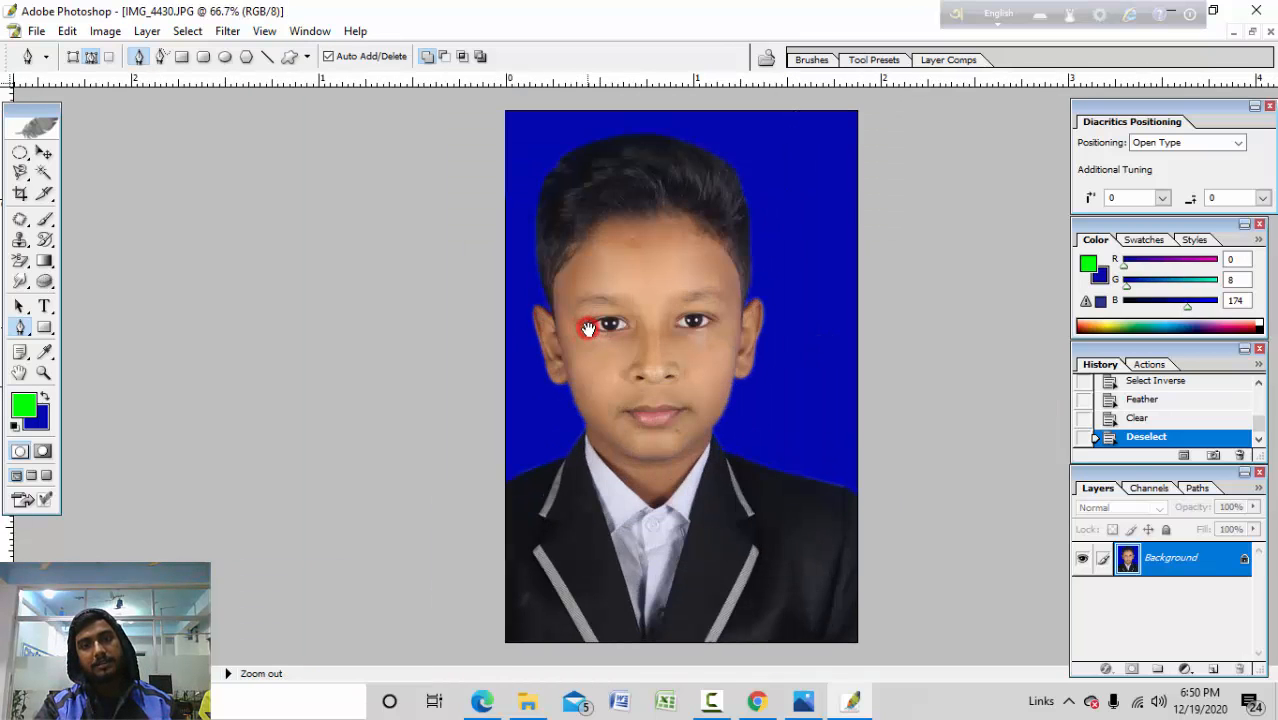
pyautogui.keyDown('ctrl'); pyautogui.click(588, 330); pyautogui.keyUp('ctrl')
pyautogui.keyDown('ctrl'); pyautogui.keyDown('alt'); pyautogui.click(588, 330); pyautogui.keyUp('alt'); pyautogui.keyUp('ctrl')
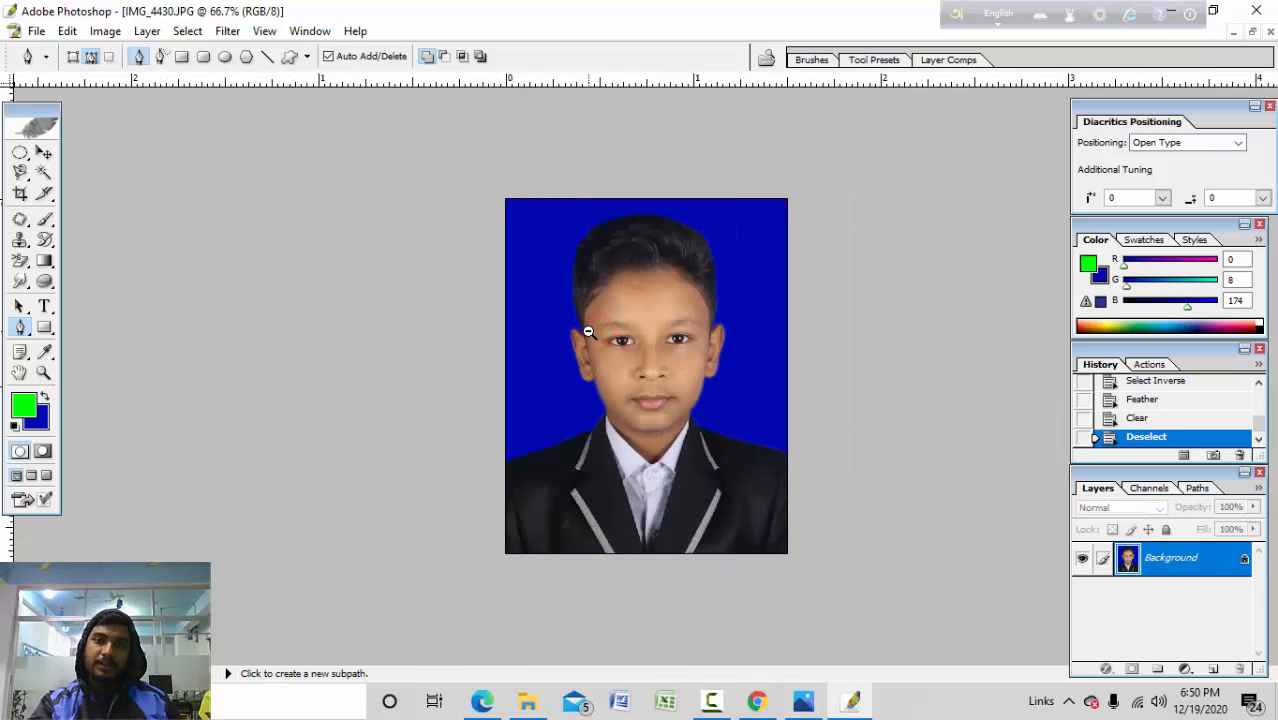
pyautogui.keyDown('ctrl'); pyautogui.click(634, 343); pyautogui.keyUp('ctrl')
pyautogui.keyDown('ctrl'); pyautogui.keyDown('alt'); pyautogui.click(637, 338); pyautogui.keyUp('alt'); pyautogui.keyUp('ctrl')
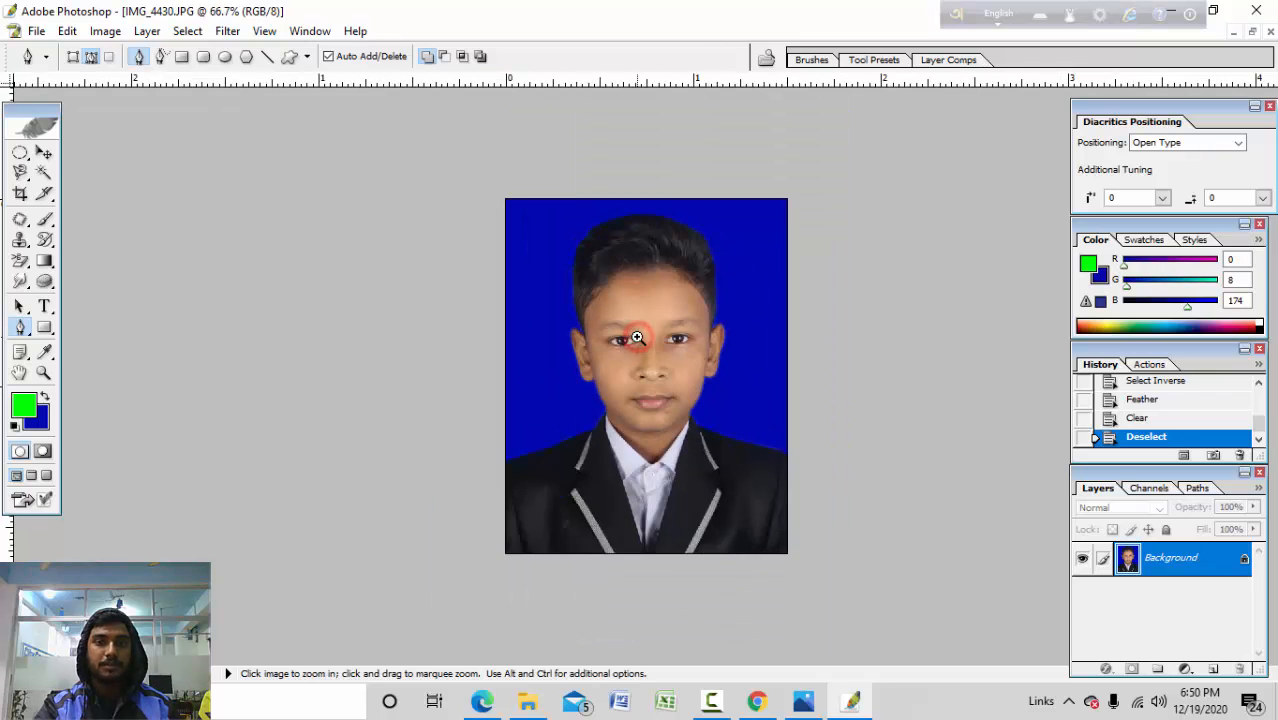
pyautogui.keyDown('ctrl'); pyautogui.click(637, 338); pyautogui.keyUp('ctrl')
pyautogui.keyDown('ctrl'); pyautogui.keyDown('alt'); pyautogui.click(636, 337); pyautogui.keyUp('alt'); pyautogui.keyUp('ctrl')
pyautogui.keyDown('ctrl'); pyautogui.click(638, 331); pyautogui.keyUp('ctrl')
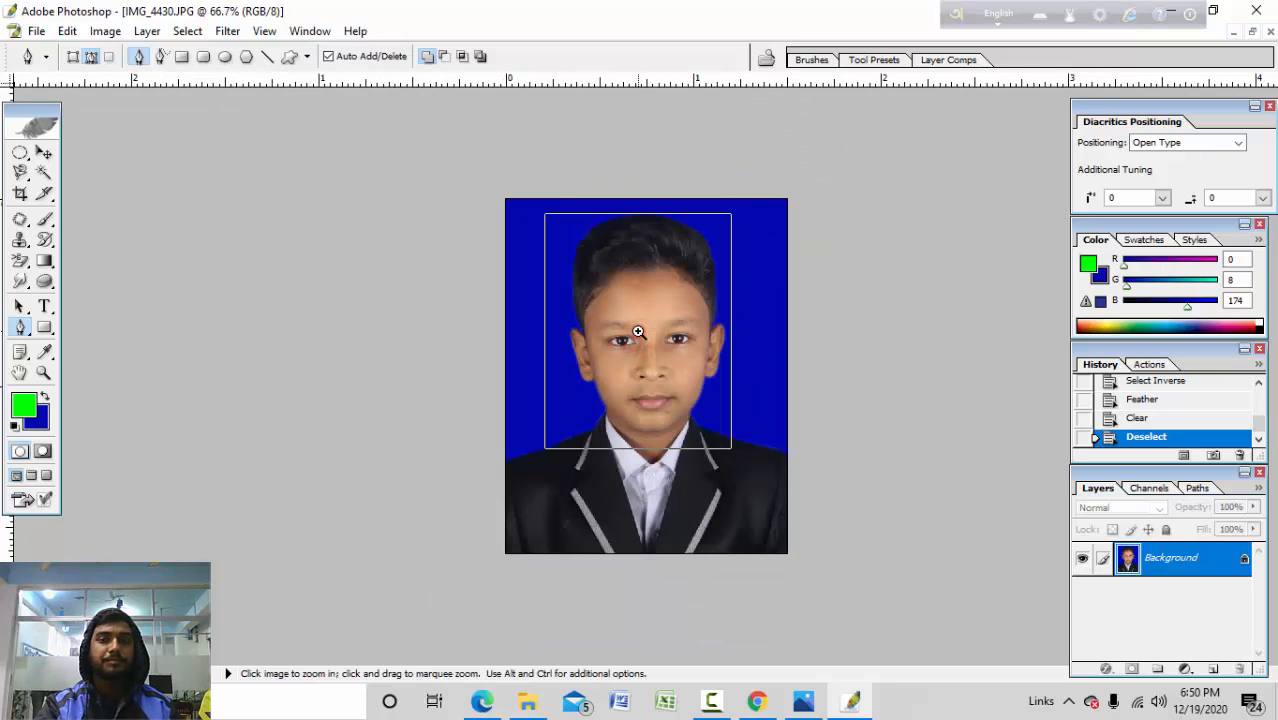
pyautogui.keyDown('ctrl'); pyautogui.keyDown('alt'); pyautogui.click(638, 330); pyautogui.keyUp('alt'); pyautogui.keyUp('ctrl')
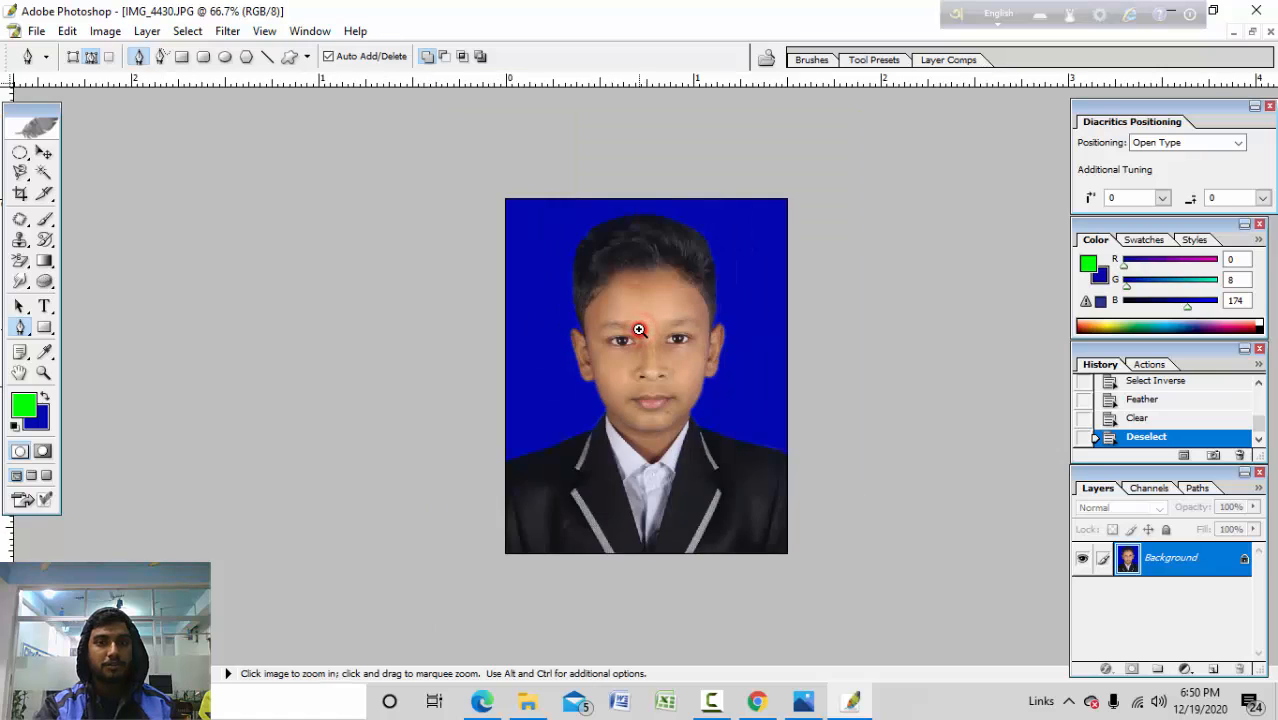
pyautogui.keyDown('ctrl'); pyautogui.click(638, 330); pyautogui.keyUp('ctrl')
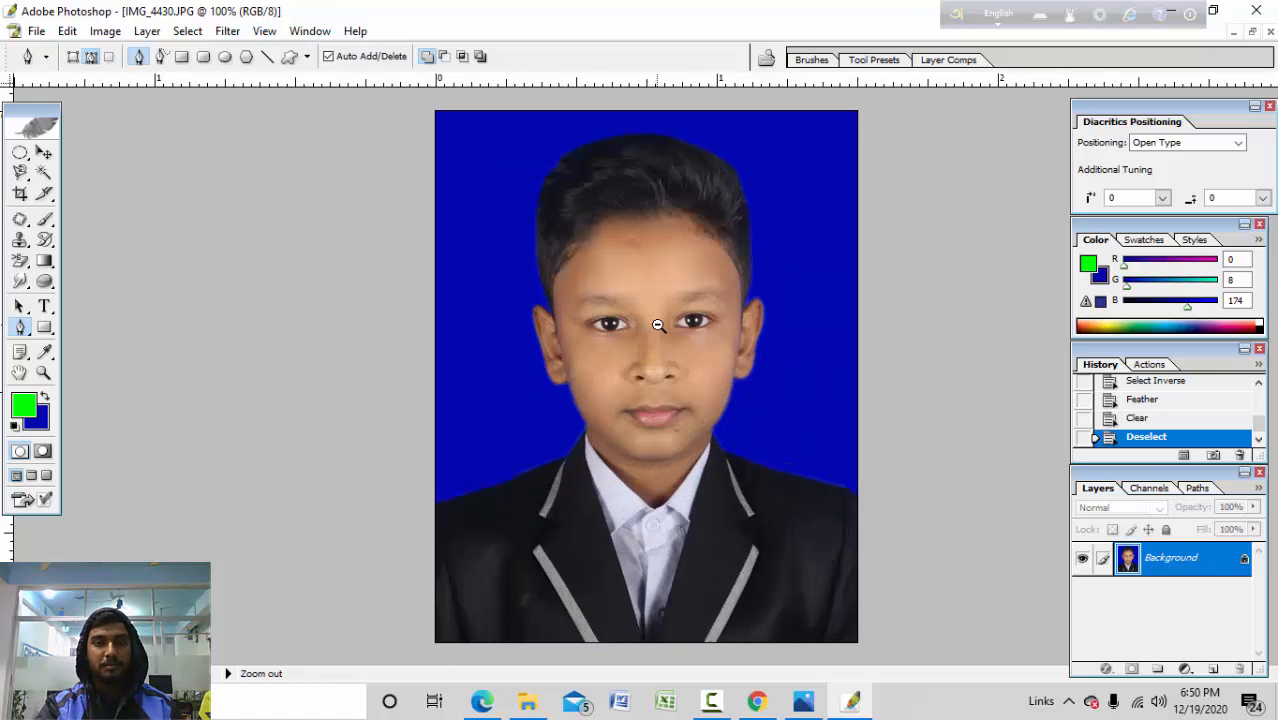
pyautogui.keyDown('ctrl'); pyautogui.keyDown('alt'); pyautogui.click(646, 322); pyautogui.keyUp('alt'); pyautogui.keyUp('ctrl')
pyautogui.keyDown('ctrl'); pyautogui.click(655, 321); pyautogui.keyUp('ctrl')
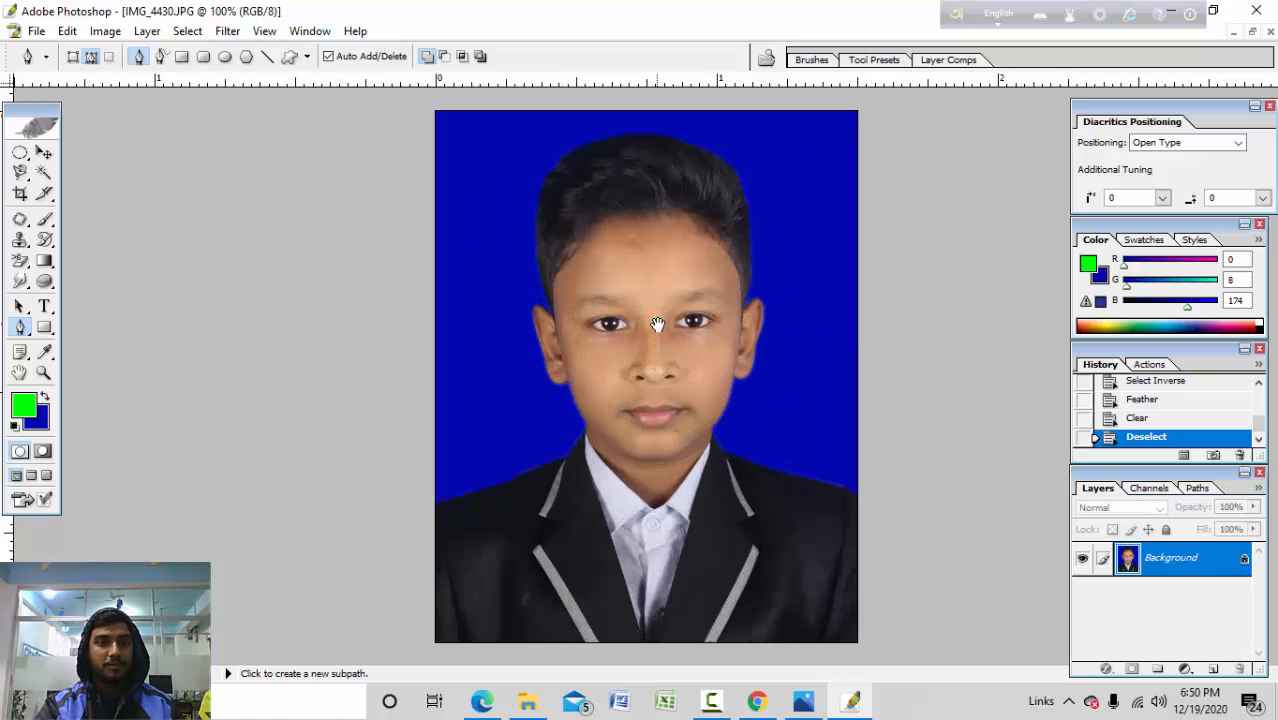